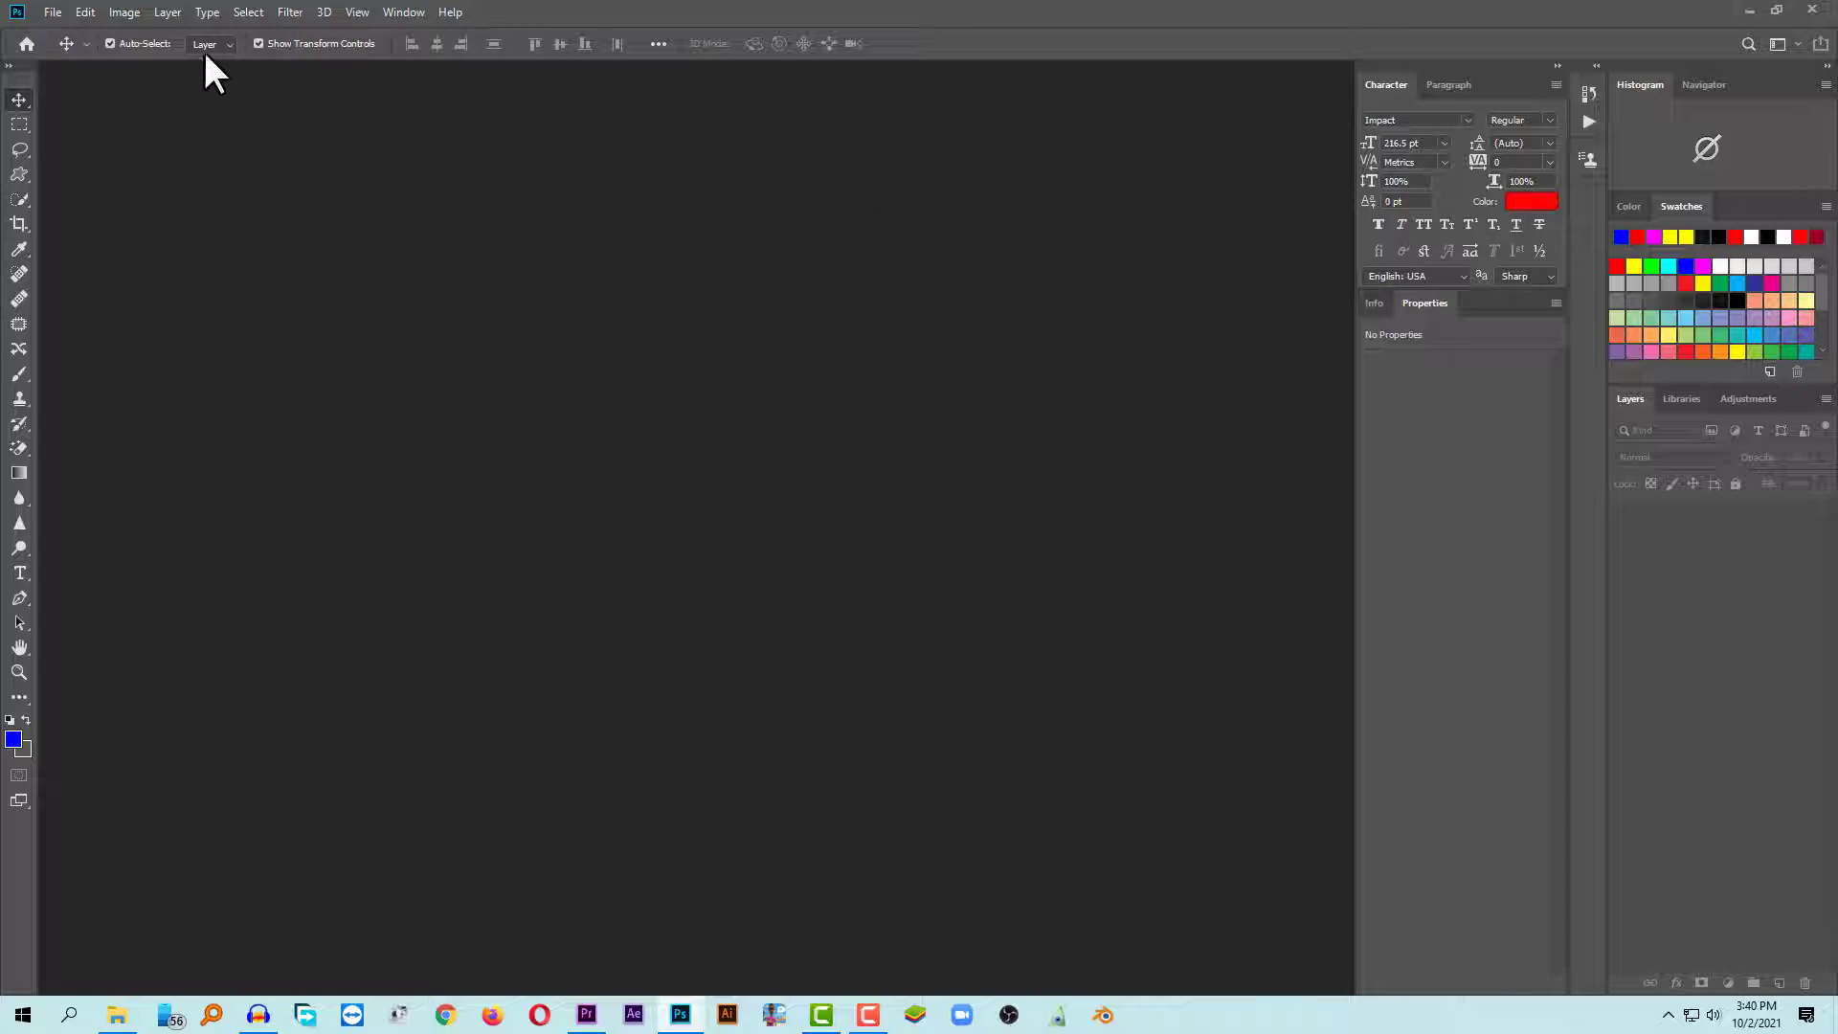
Step: Create a new 1920 x 1080 px document at 96 ppi from the recent presets
left_click(52, 12)
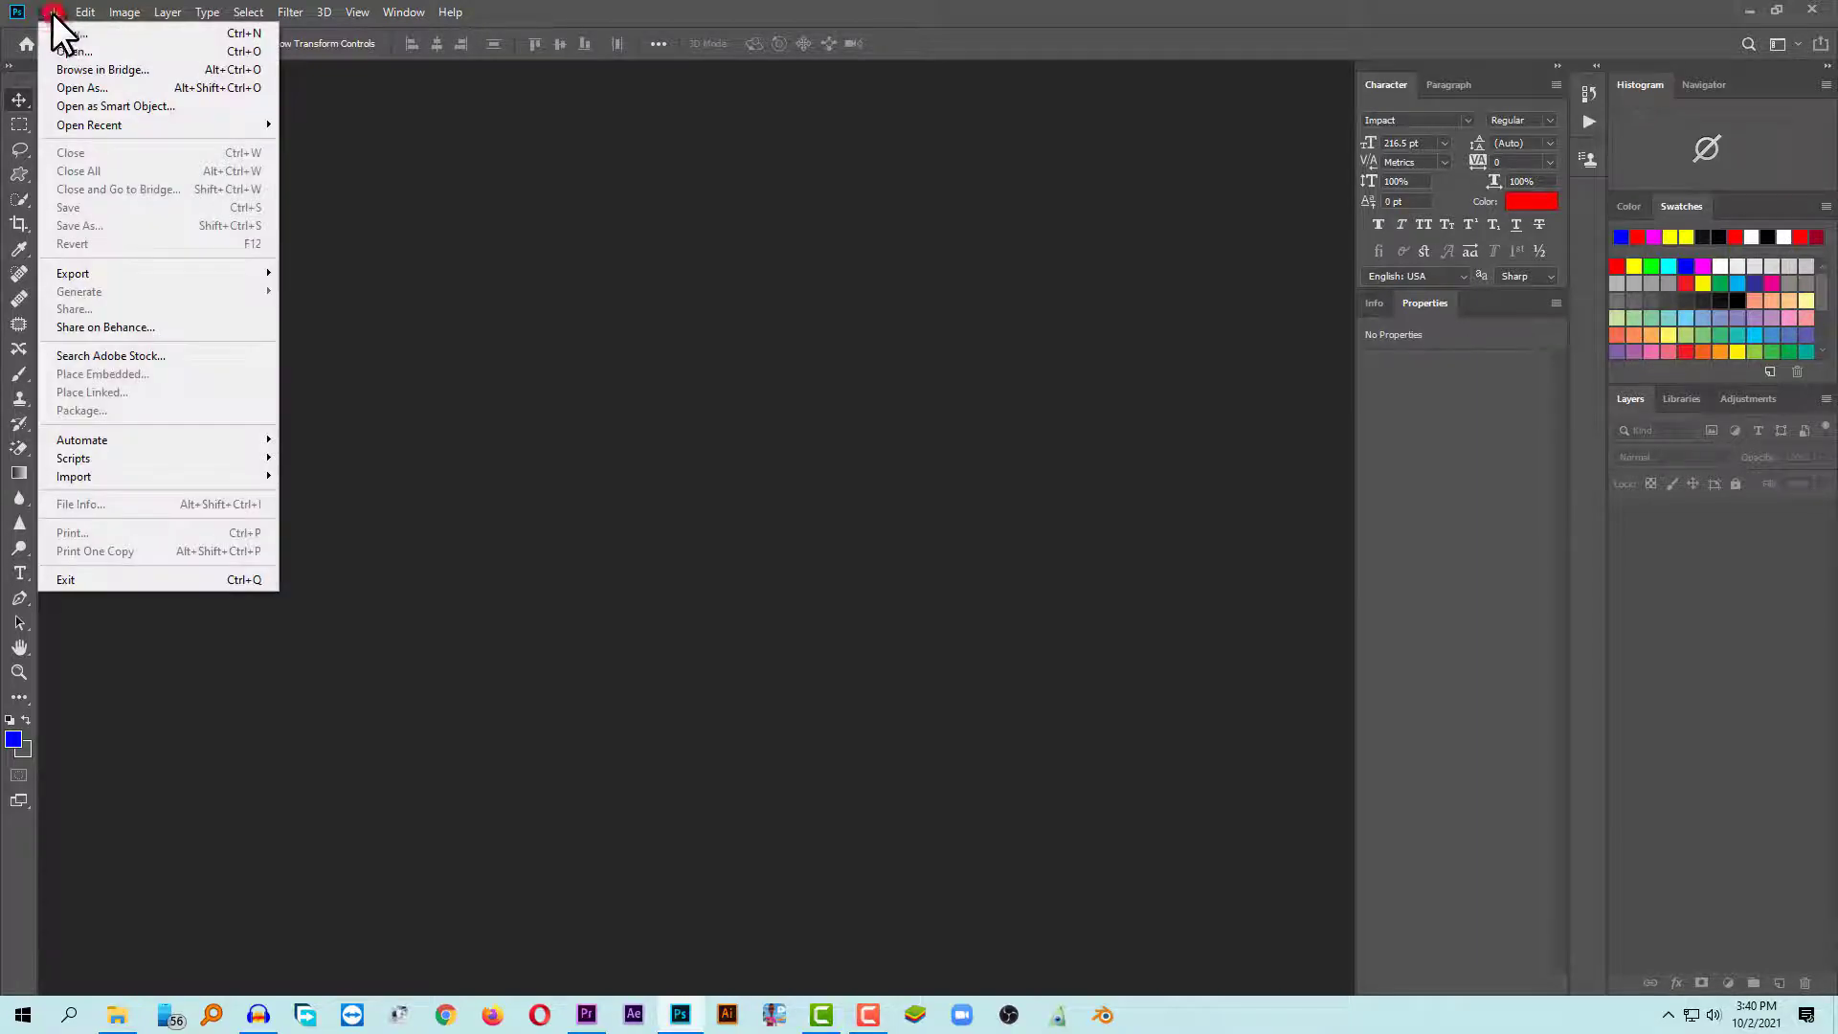
left_click(69, 27)
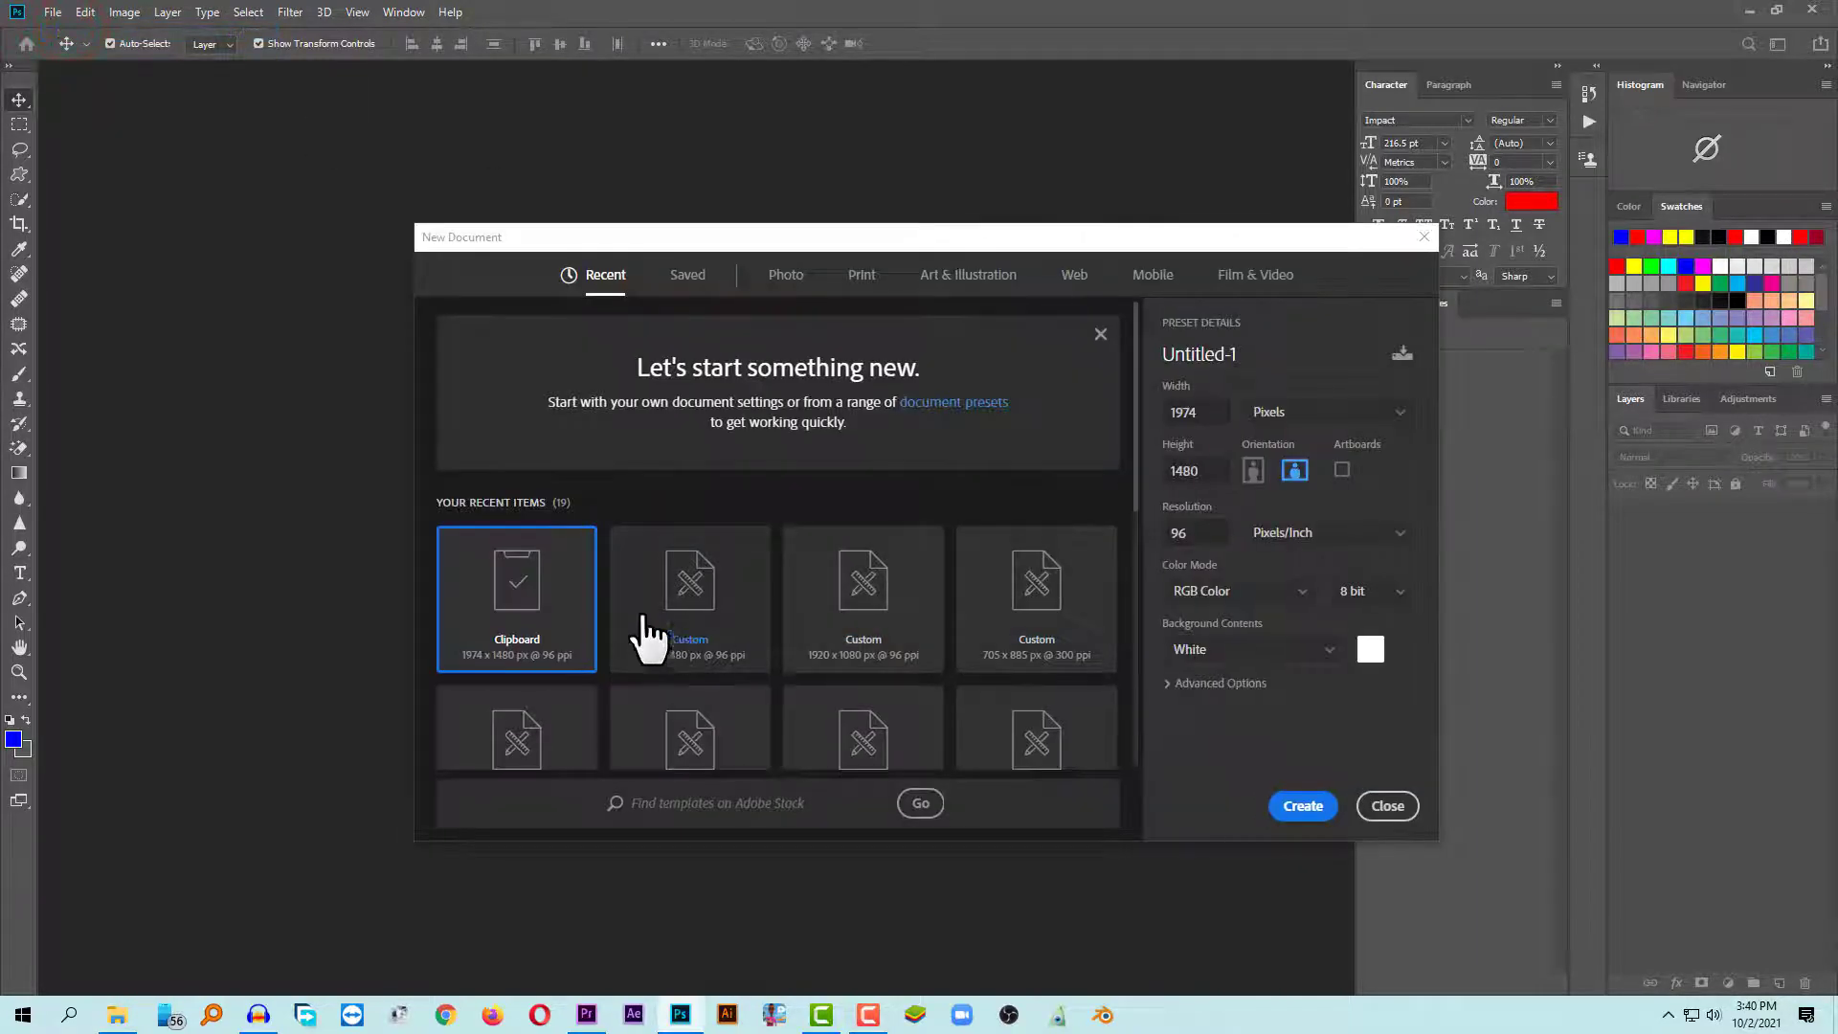
double_click(858, 613)
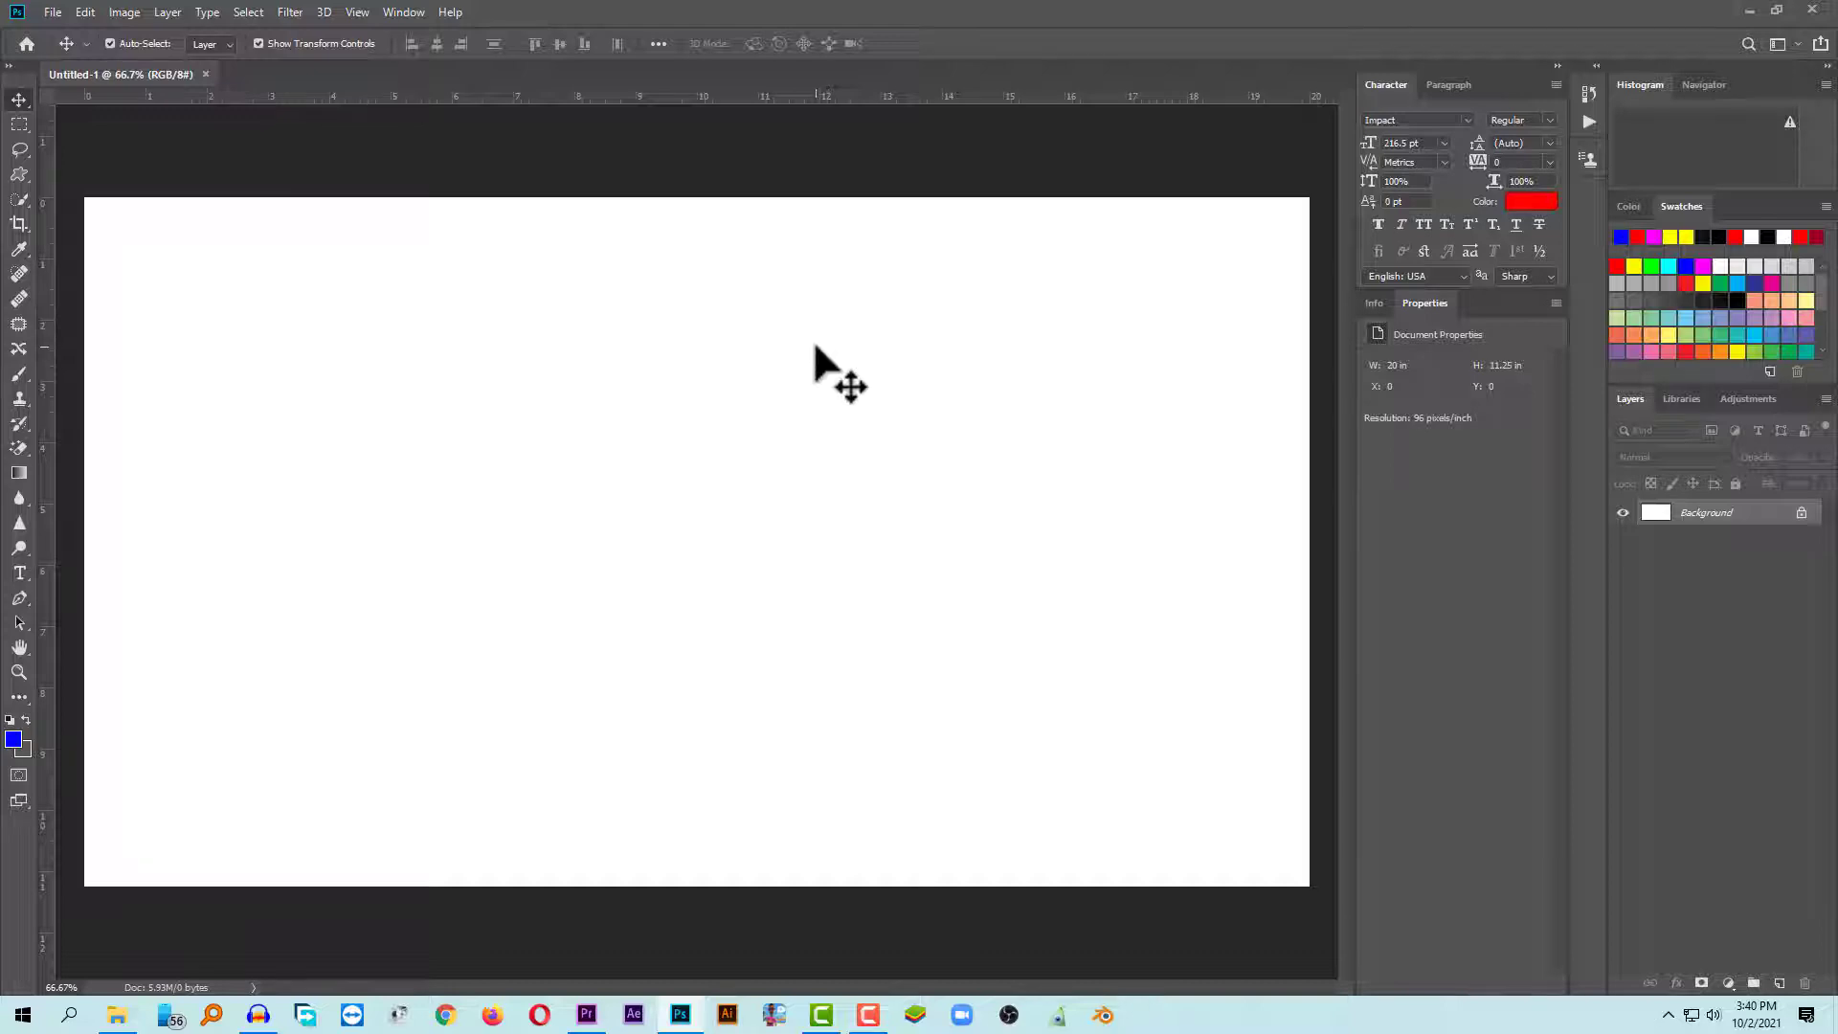
Step: Place the image file 02 from the Desktop folder into the new document as an embedded layer
key("alt+Tab")
left_click_drag(514, 144, 720, 404)
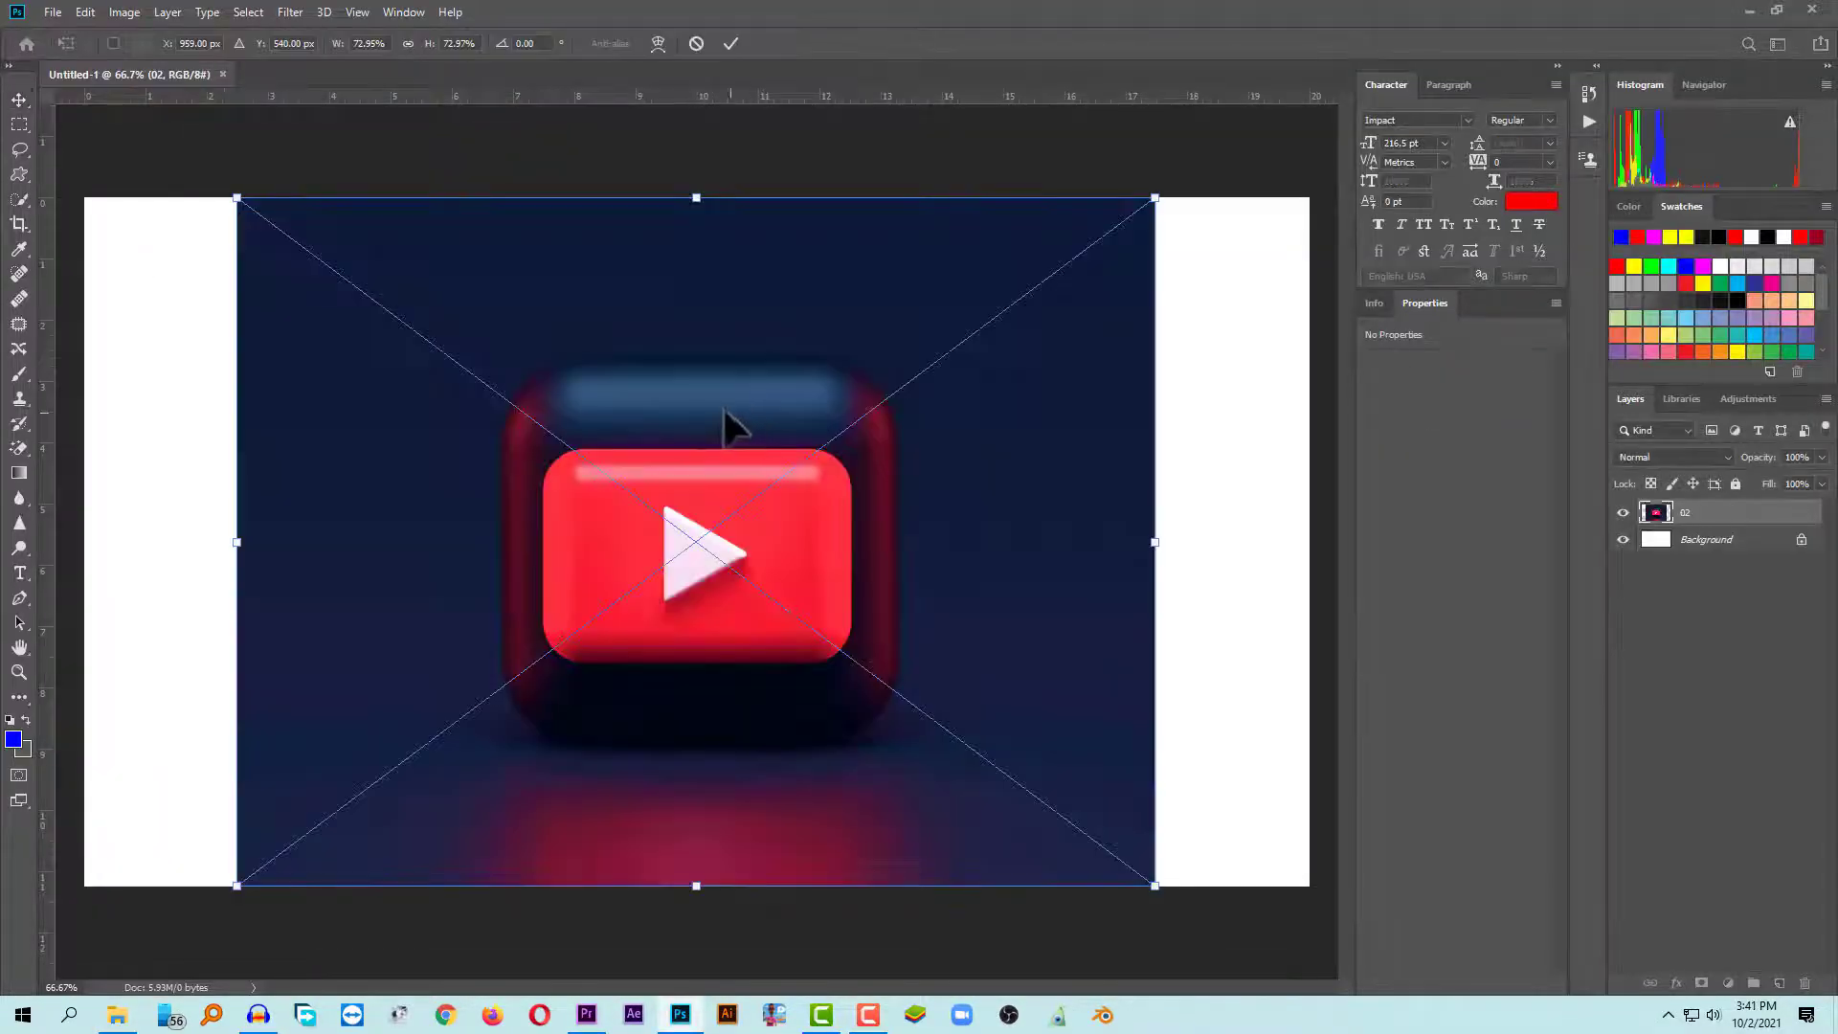
double_click(722, 409)
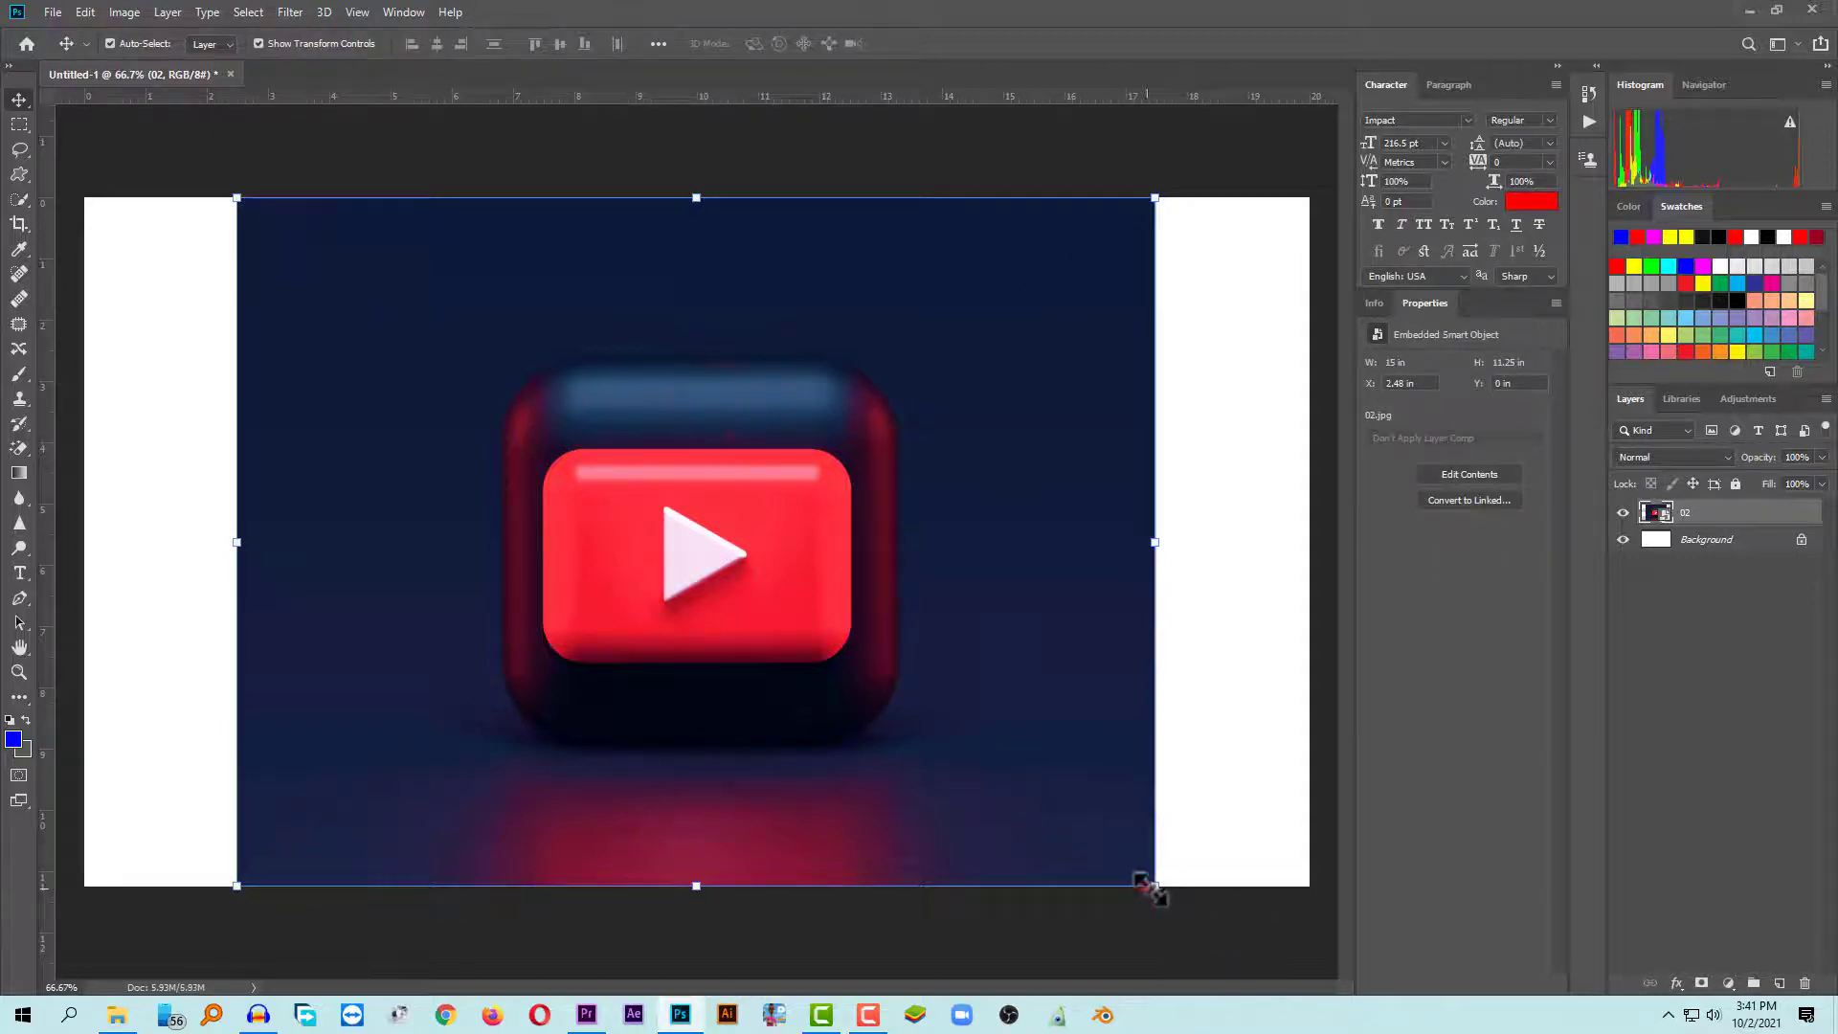
Step: Stretch the placed 02 image horizontally on both sides so it covers the whole canvas
left_click_drag(1155, 887, 1317, 889)
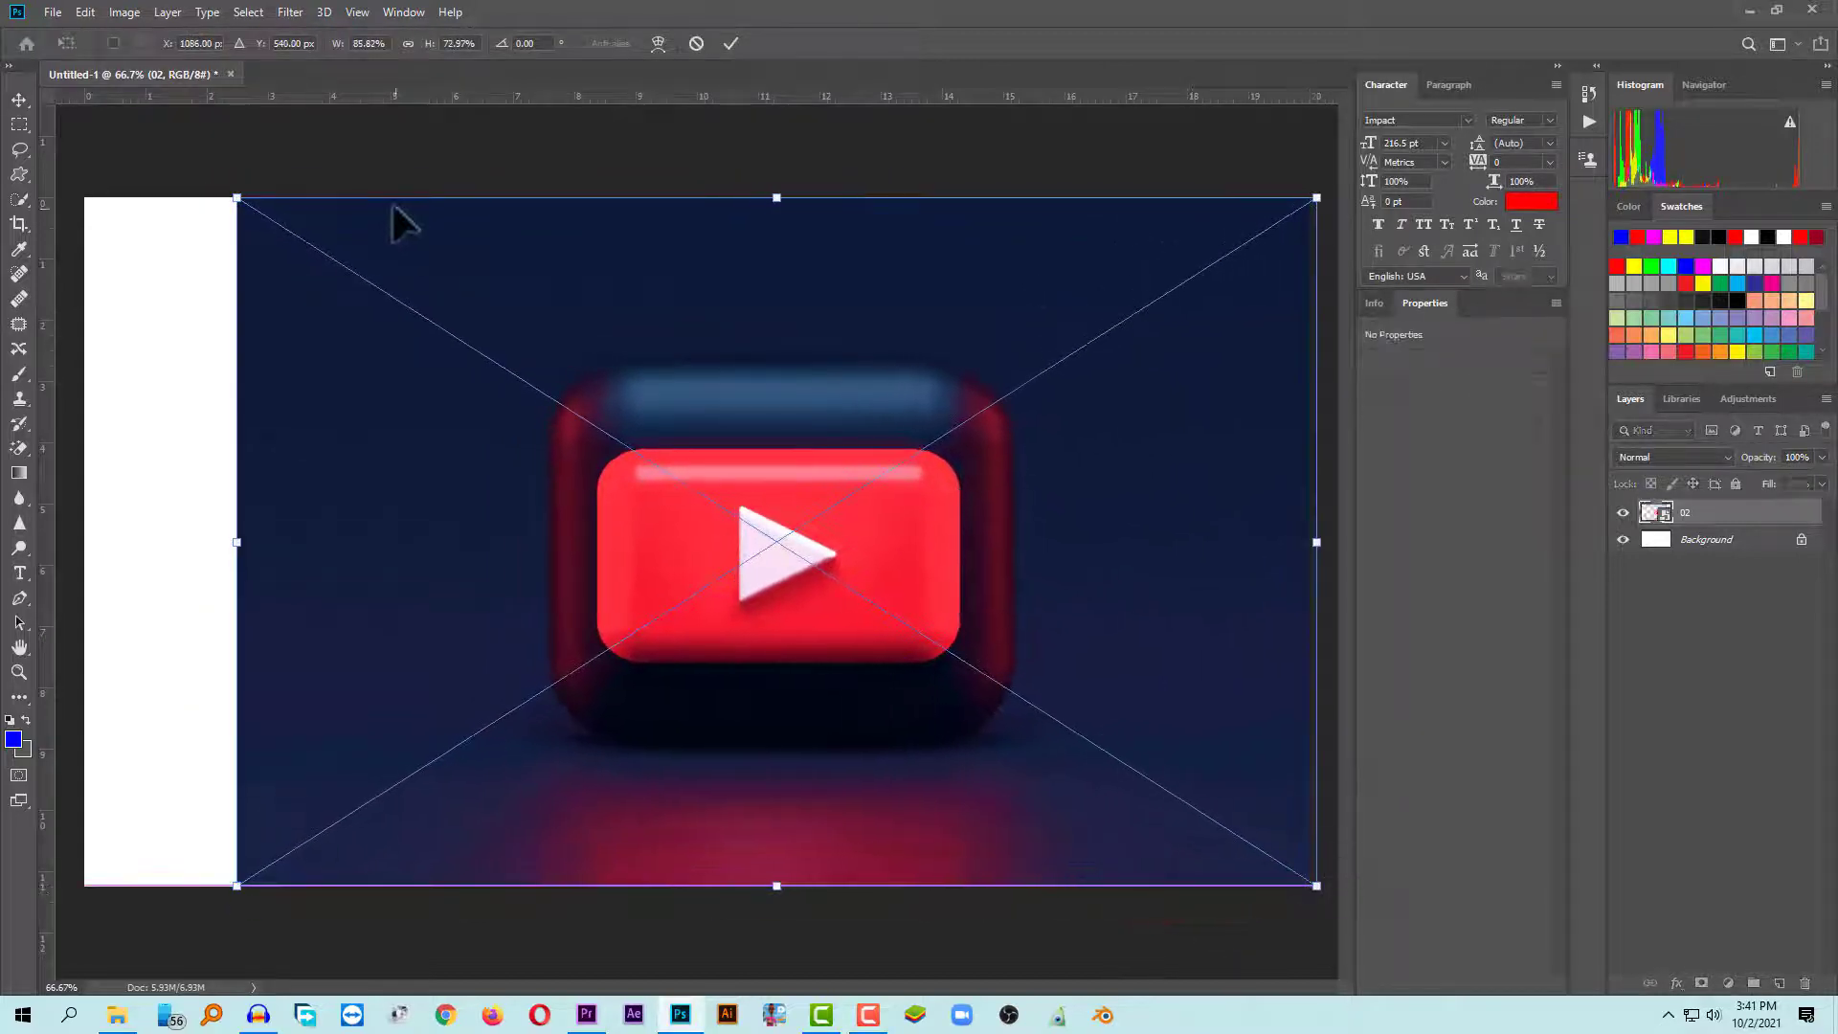
left_click_drag(239, 195, 84, 198)
key("Return")
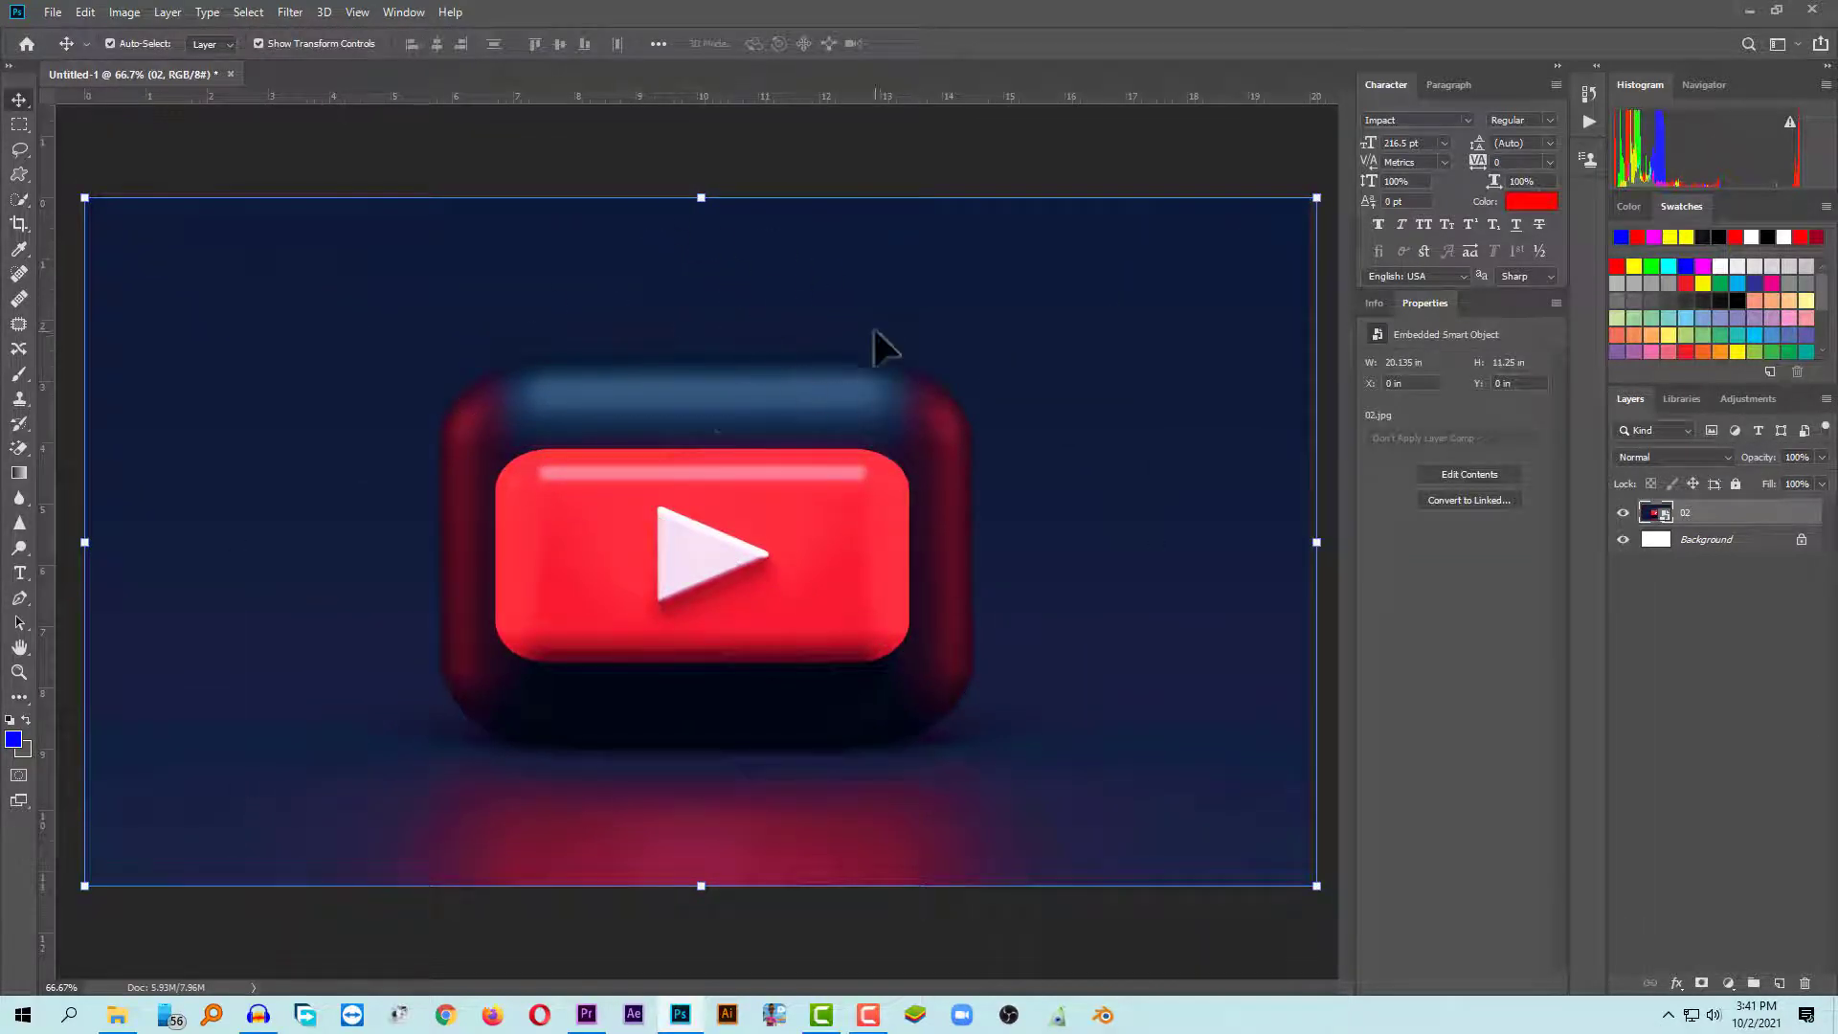
Step: Place the image file 001 of the pointing man above the background picture and move him to the canvas's left side
key("alt+Tab")
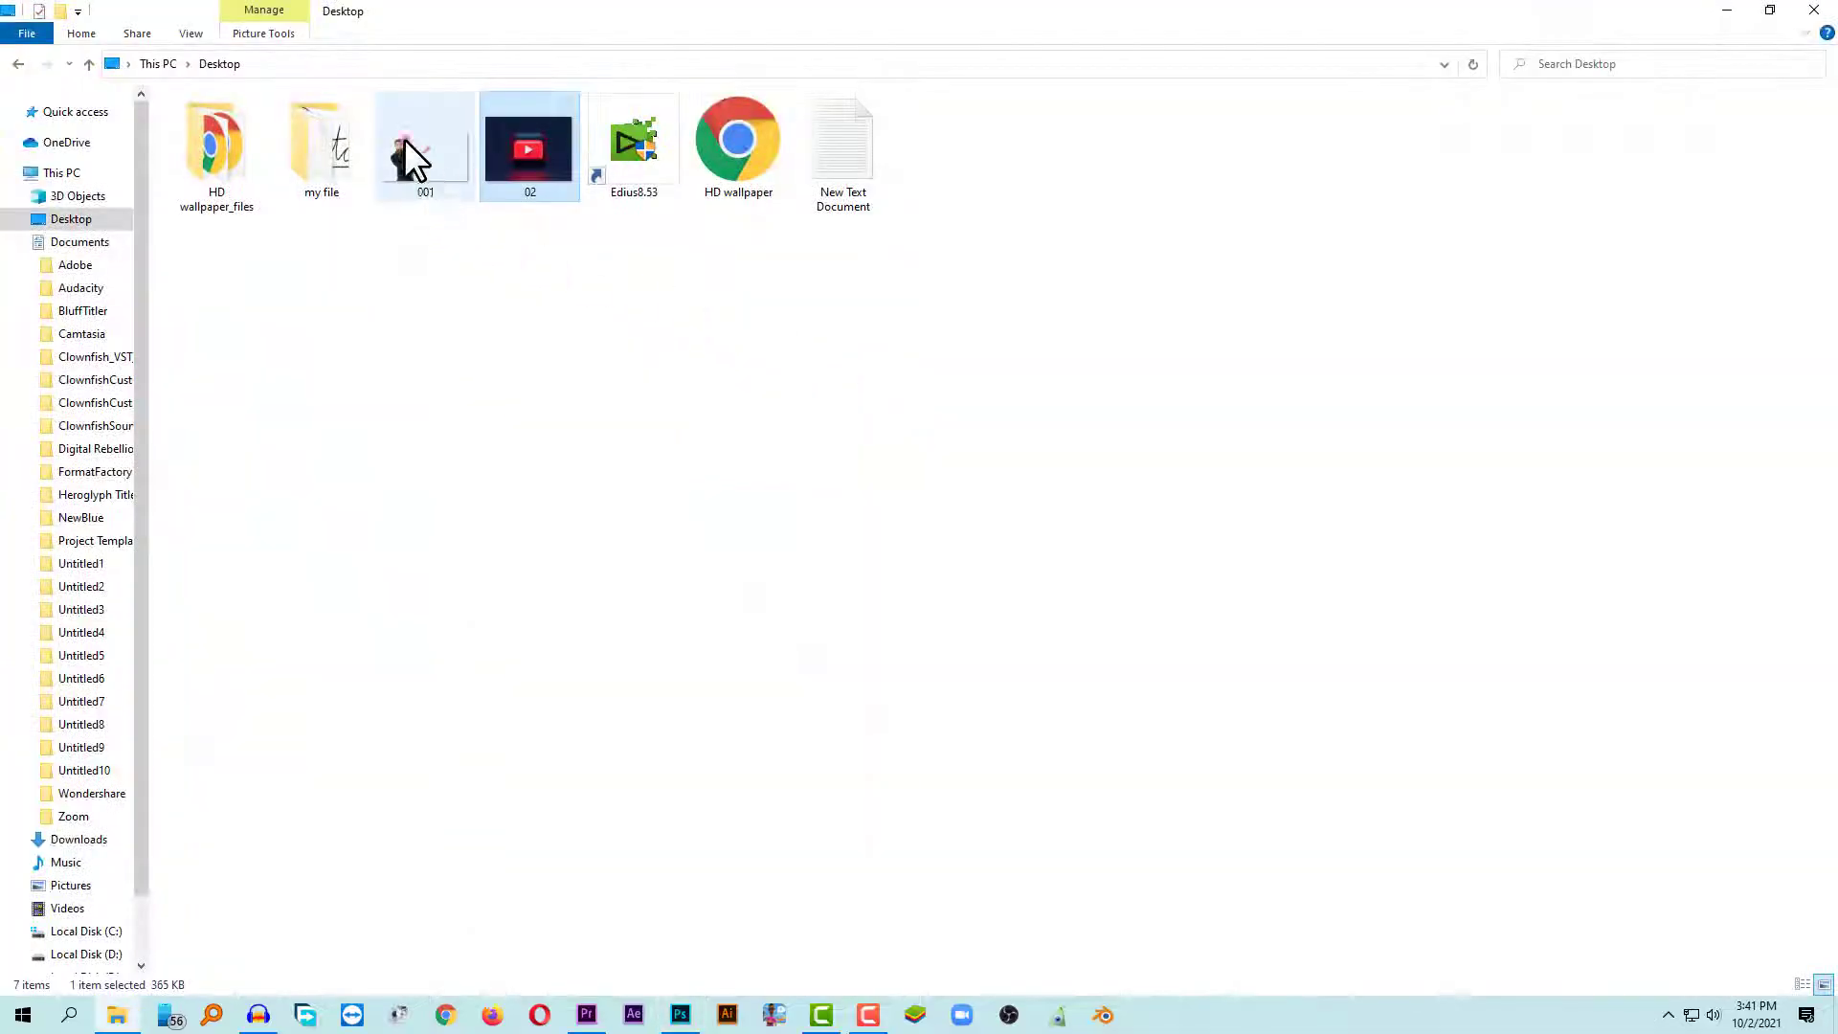
key("alt+Tab")
left_click_drag(404, 139, 590, 346)
key("Return")
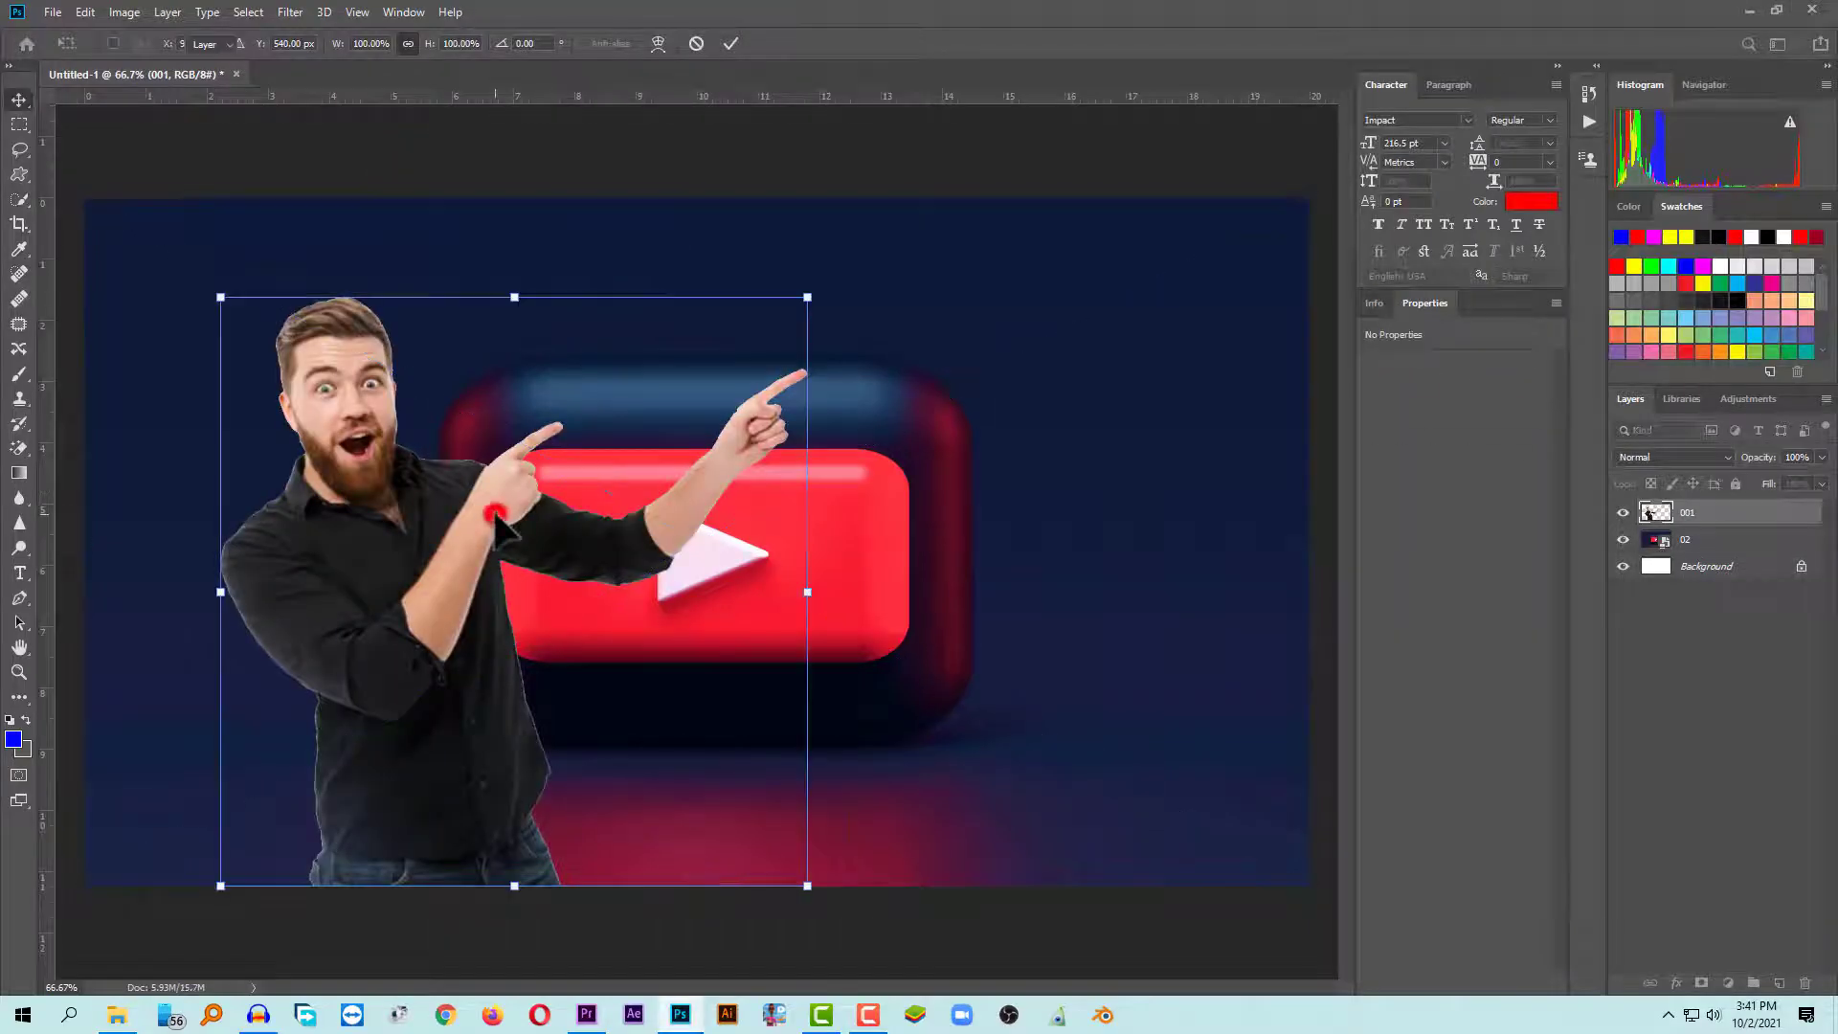
left_click_drag(493, 517, 322, 529)
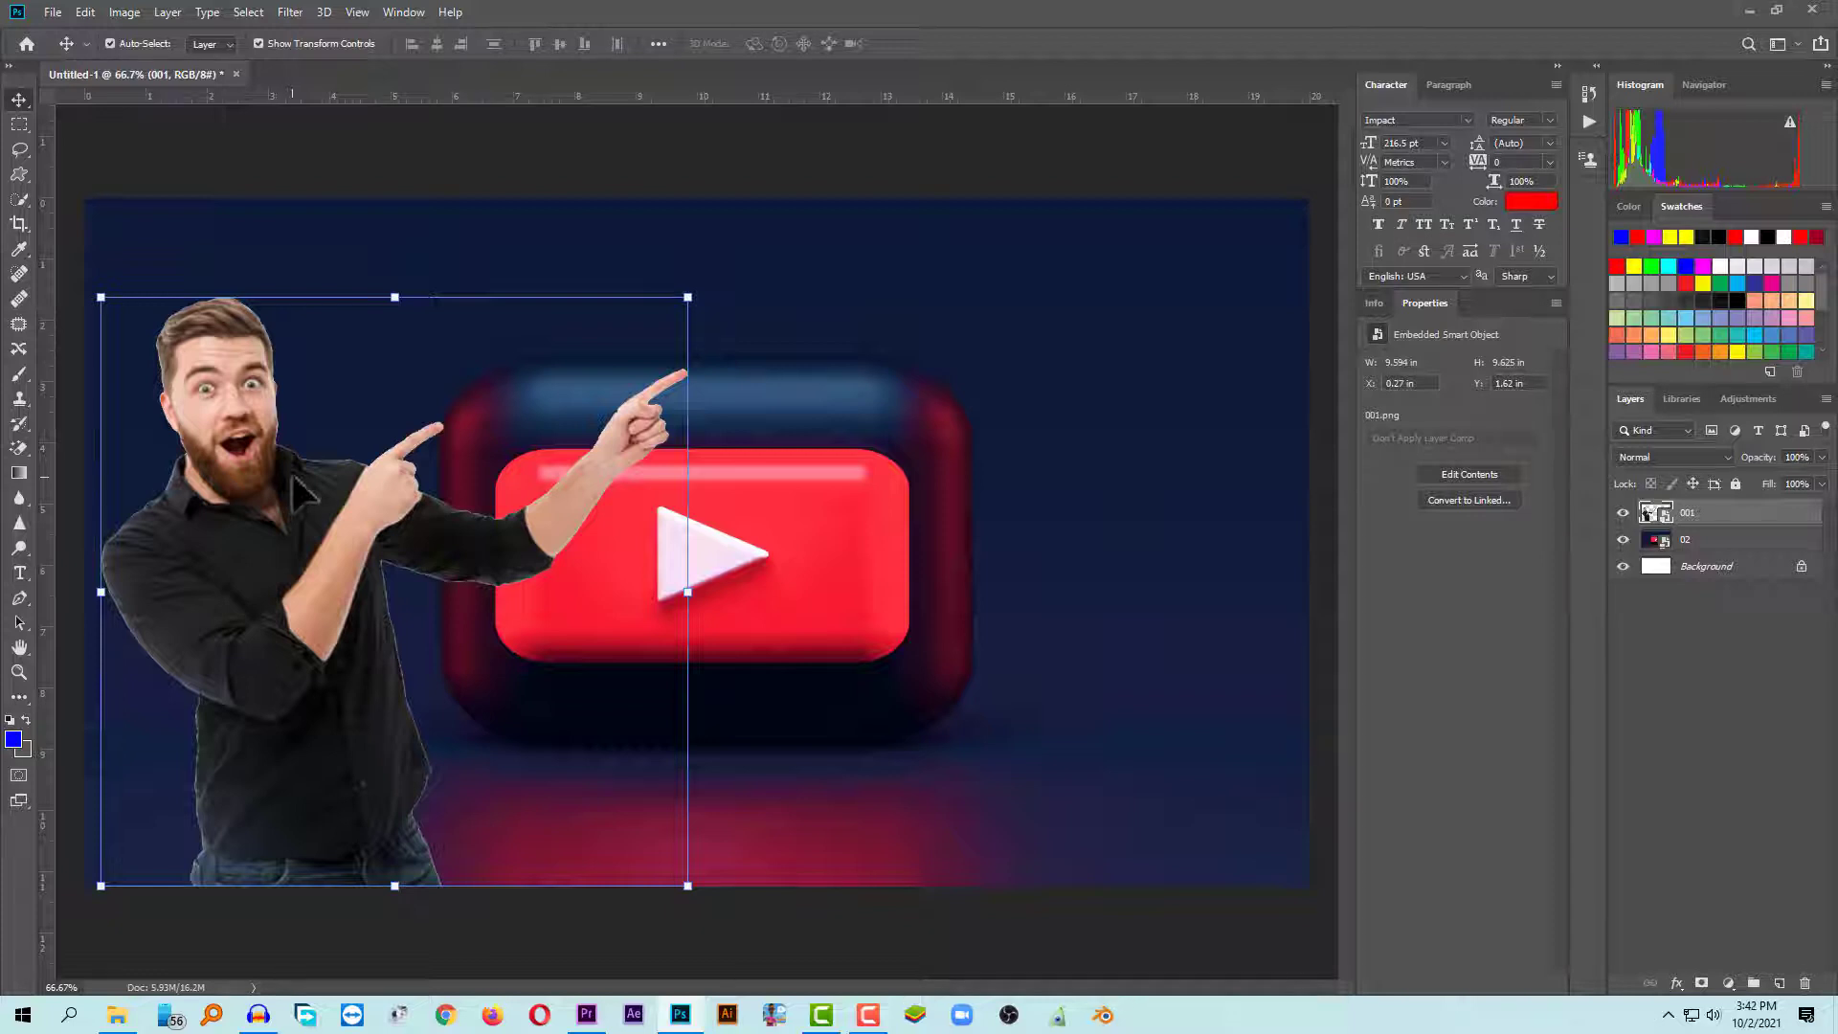
Step: Add the text "TEXT EFFECT" in red Impact Regular at 216.5 pt over the play button picture
left_click(858, 381)
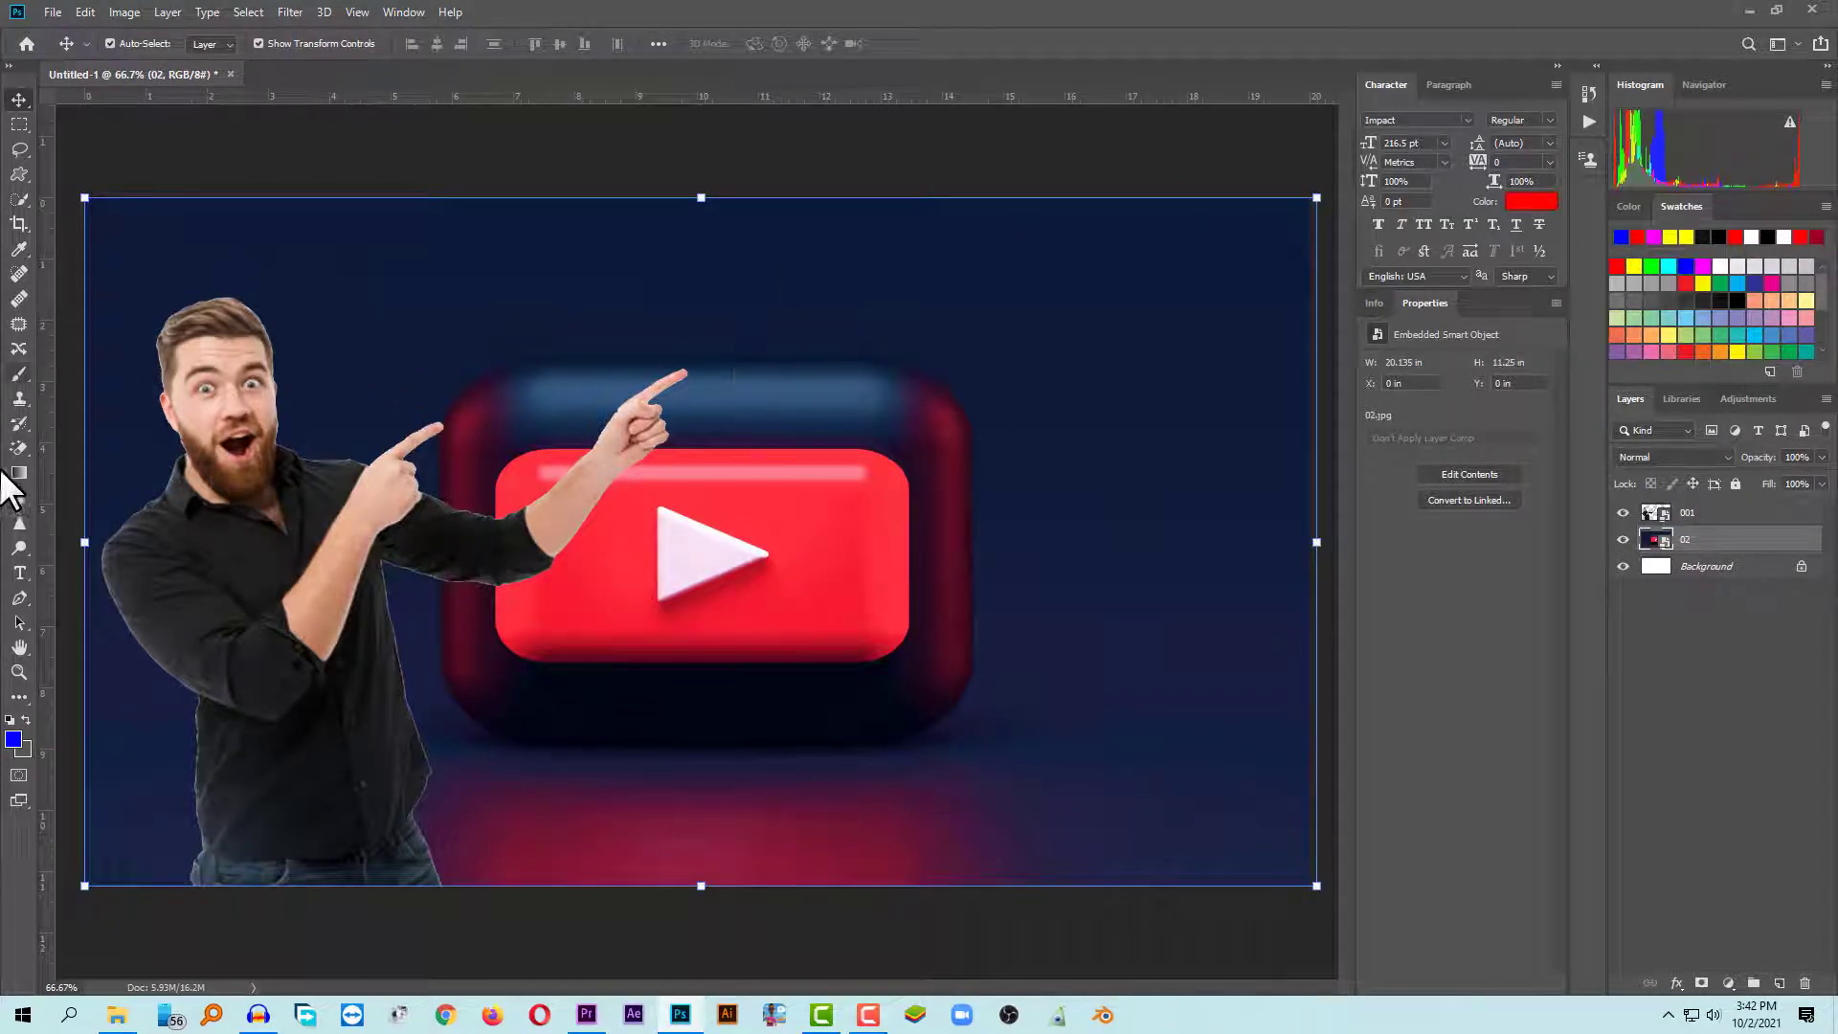
left_click(19, 573)
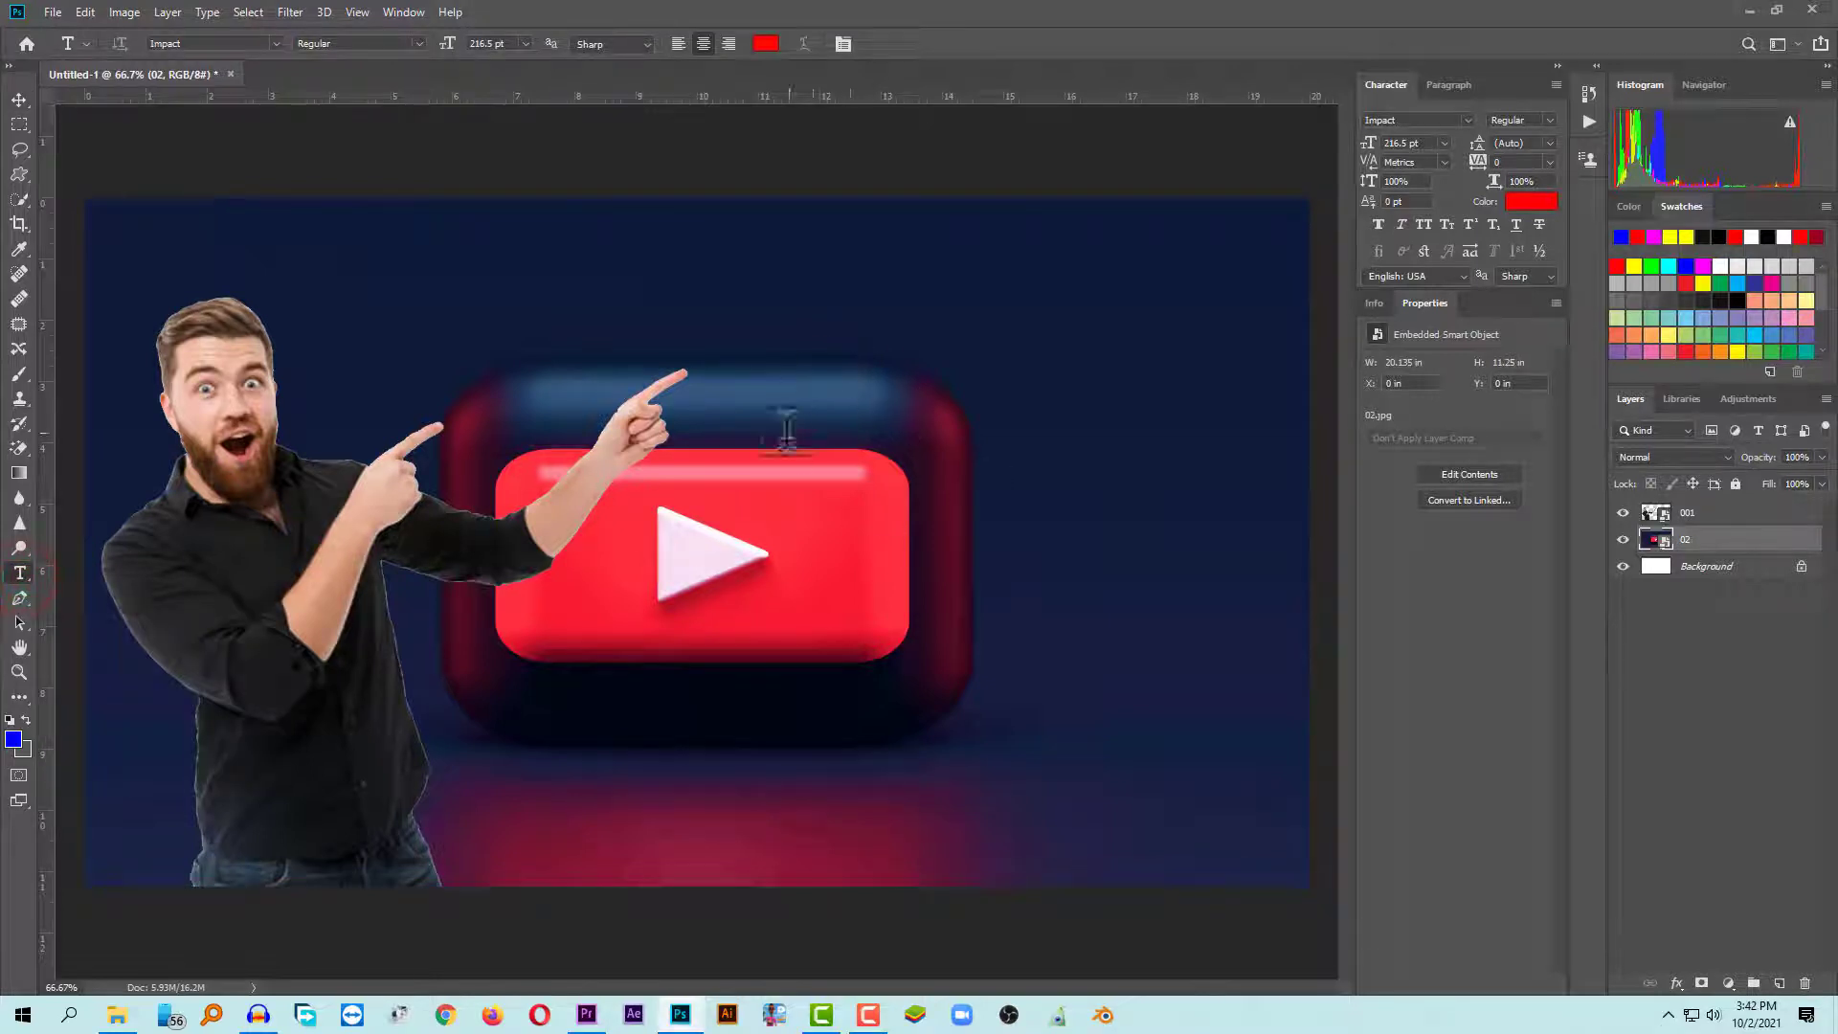
left_click(753, 495)
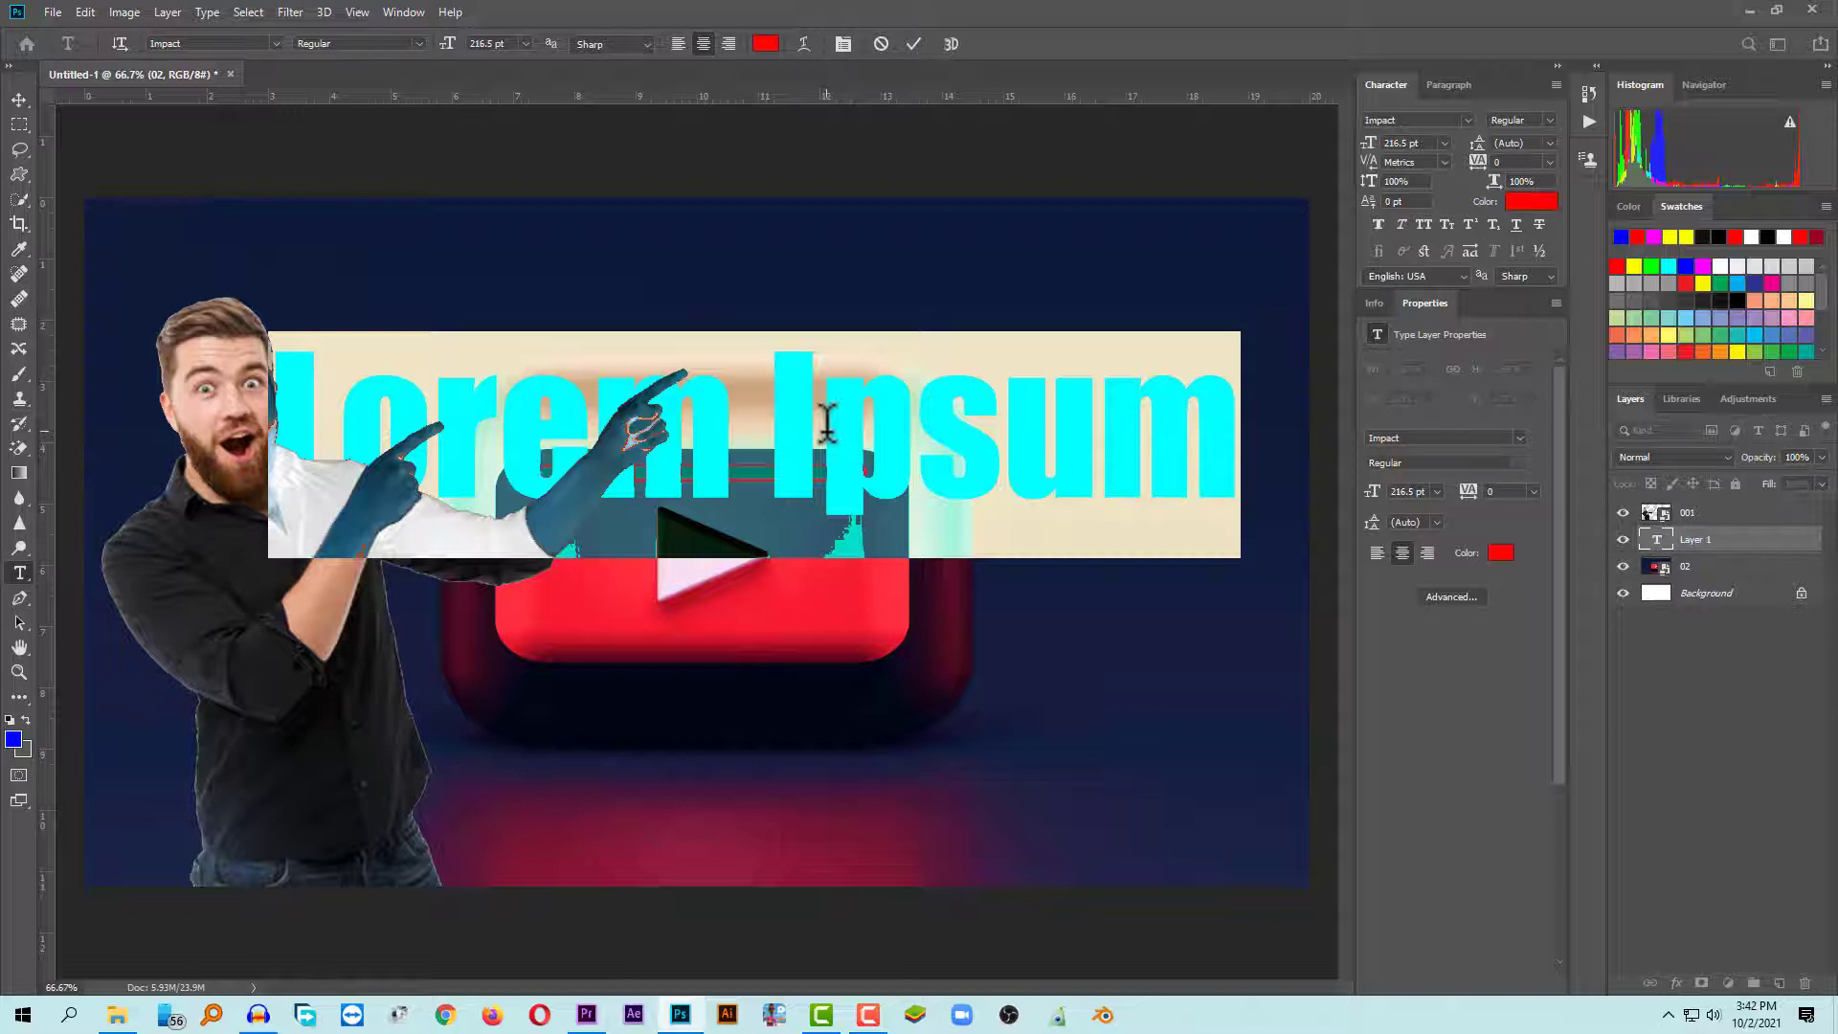
type("TEXT E")
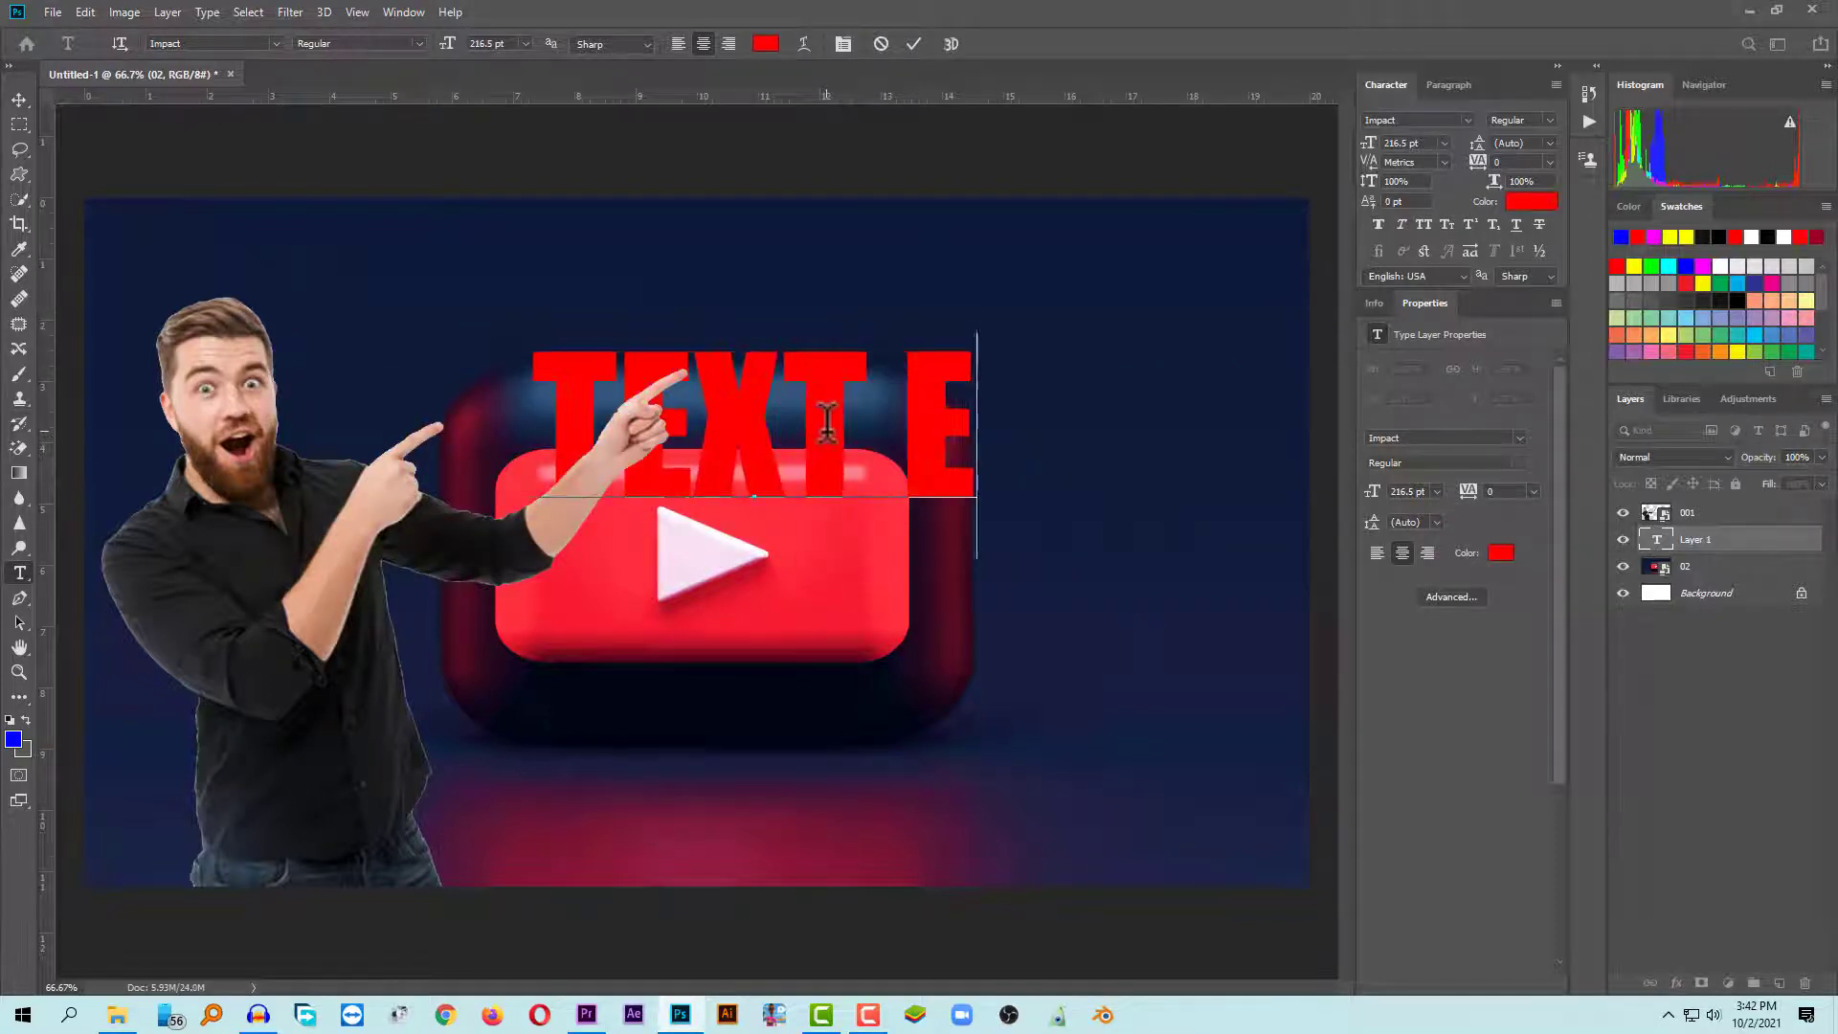
type("FFEXT")
key("BackSpace")
key("BackSpace")
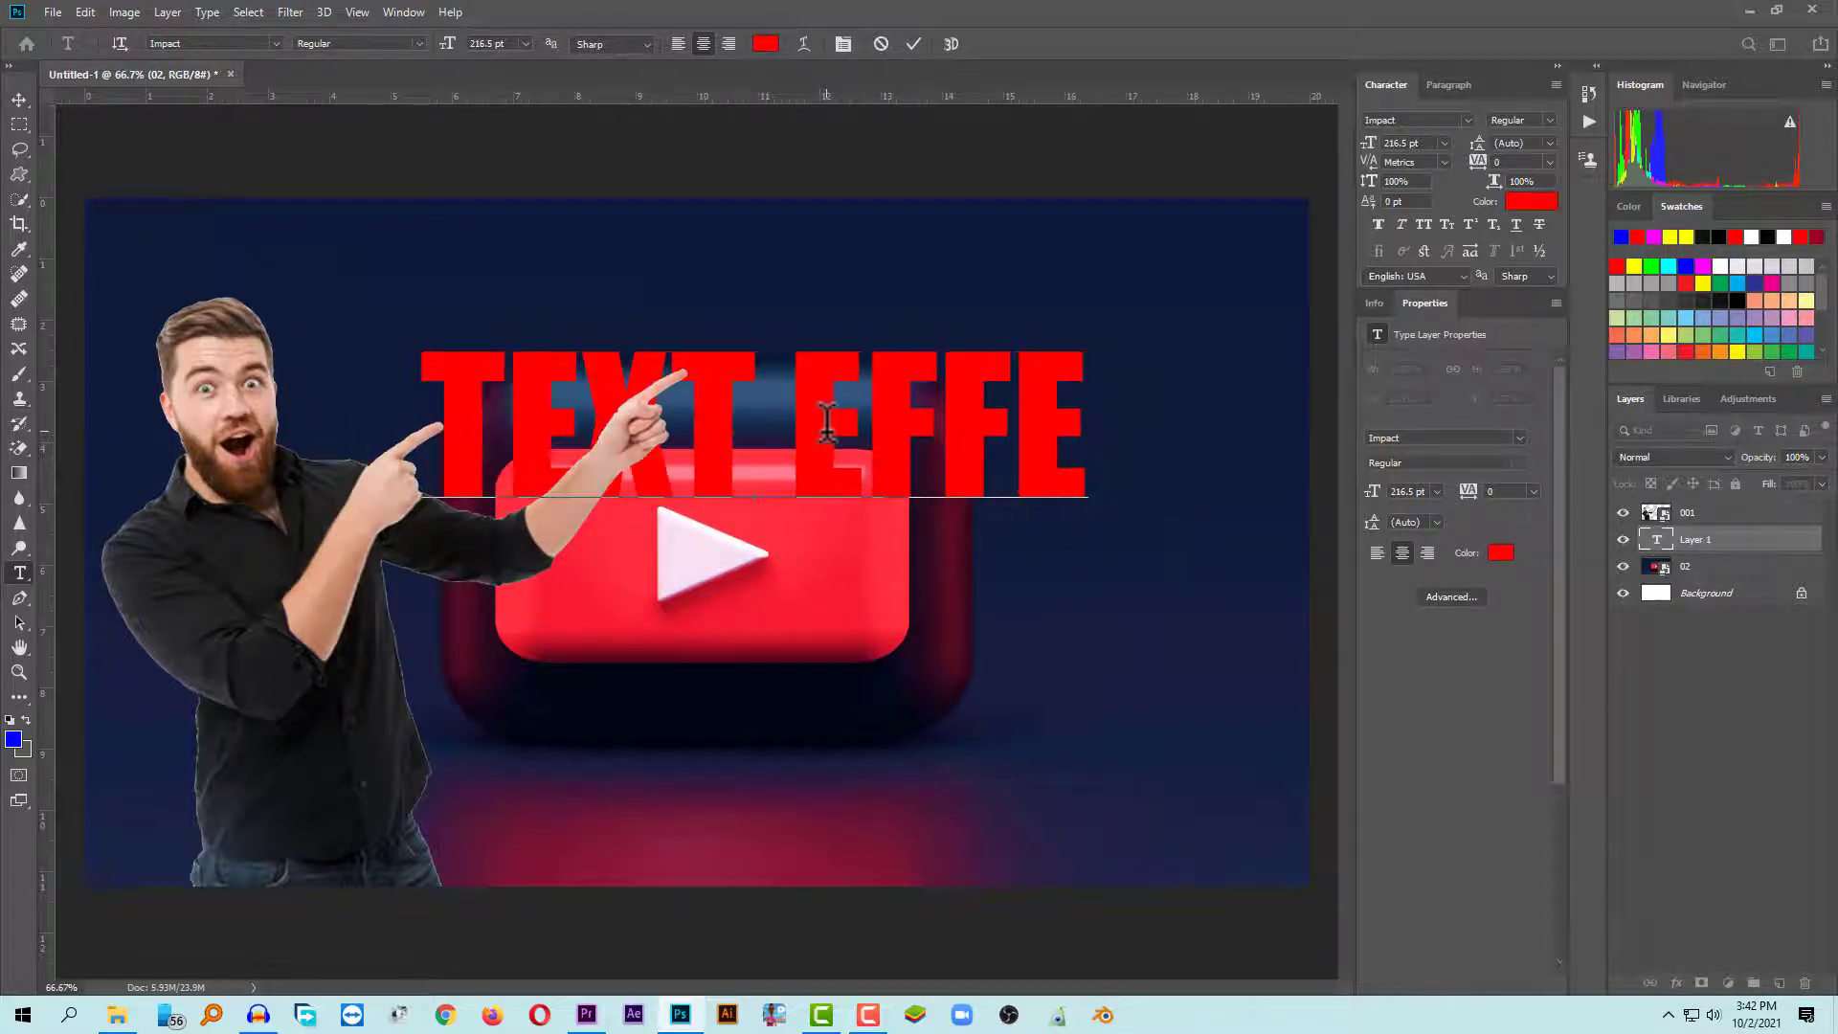
type("CT")
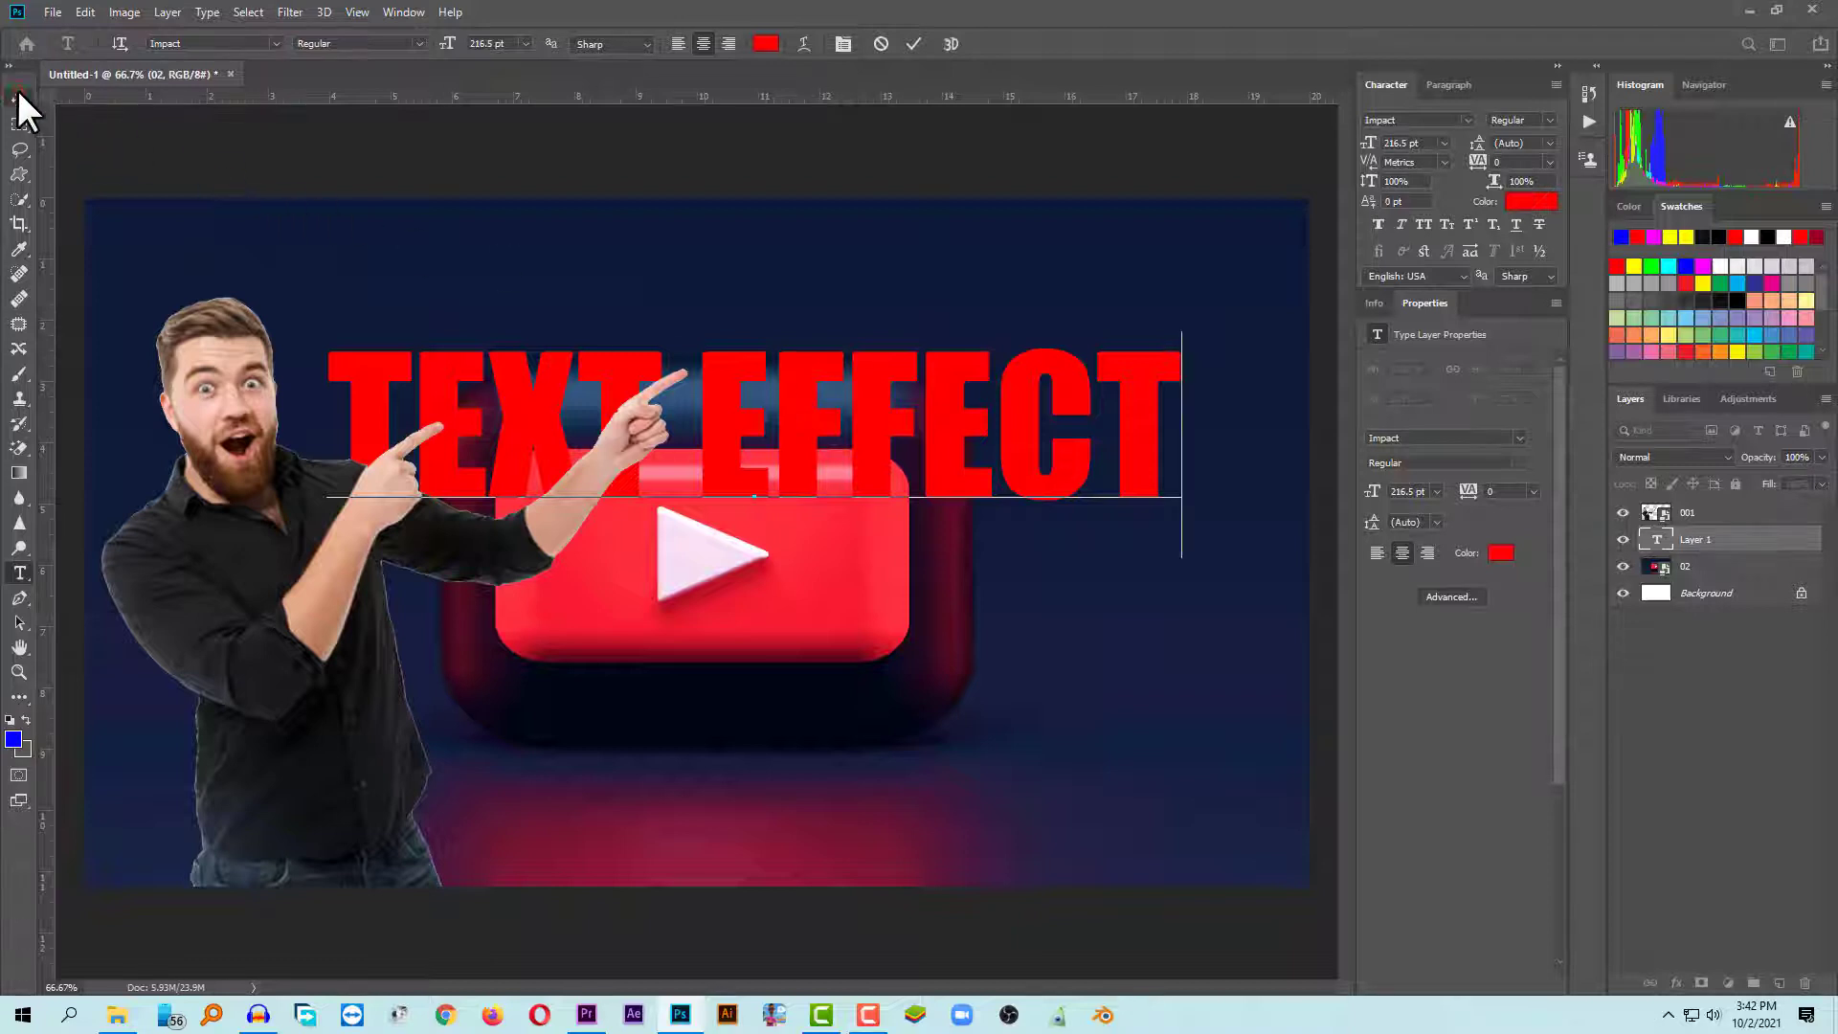
left_click(18, 97)
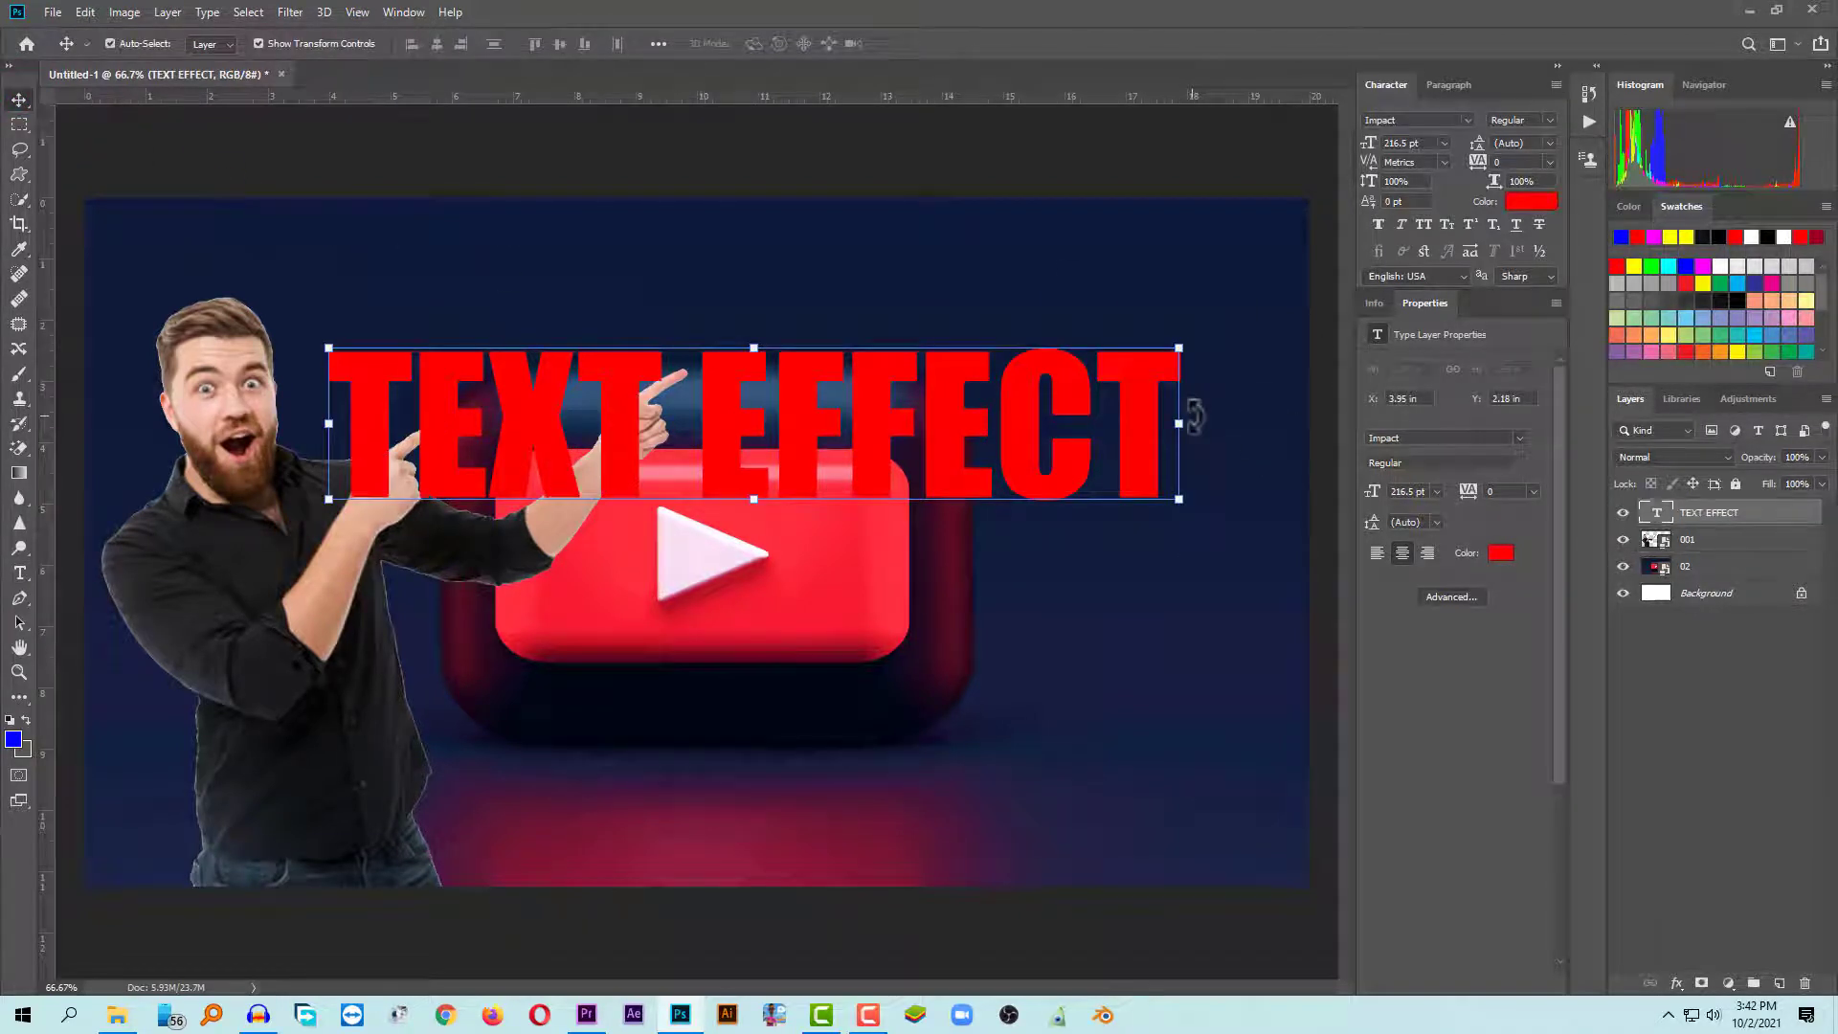
Step: Scale the TEXT EFFECT text down to about 159 pt and move it beside the man, over the play button
left_click_drag(1177, 503, 868, 439)
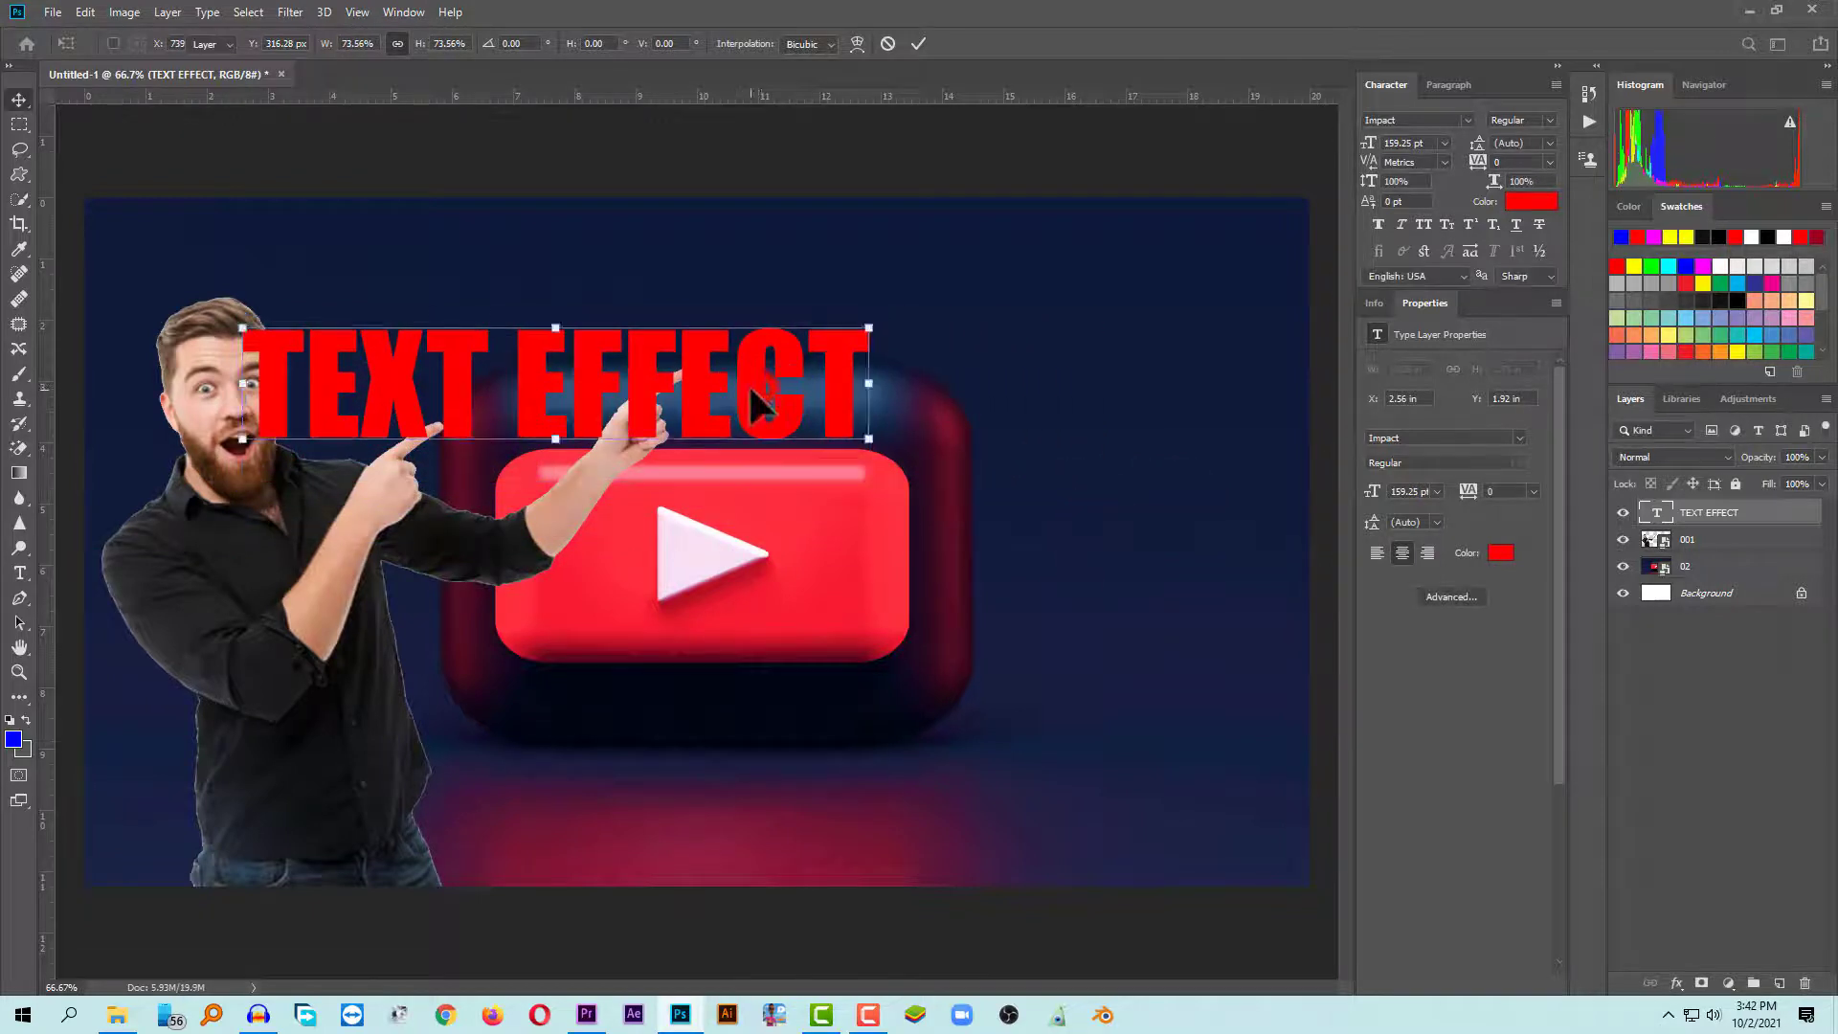
key("Return")
left_click_drag(749, 388, 1099, 512)
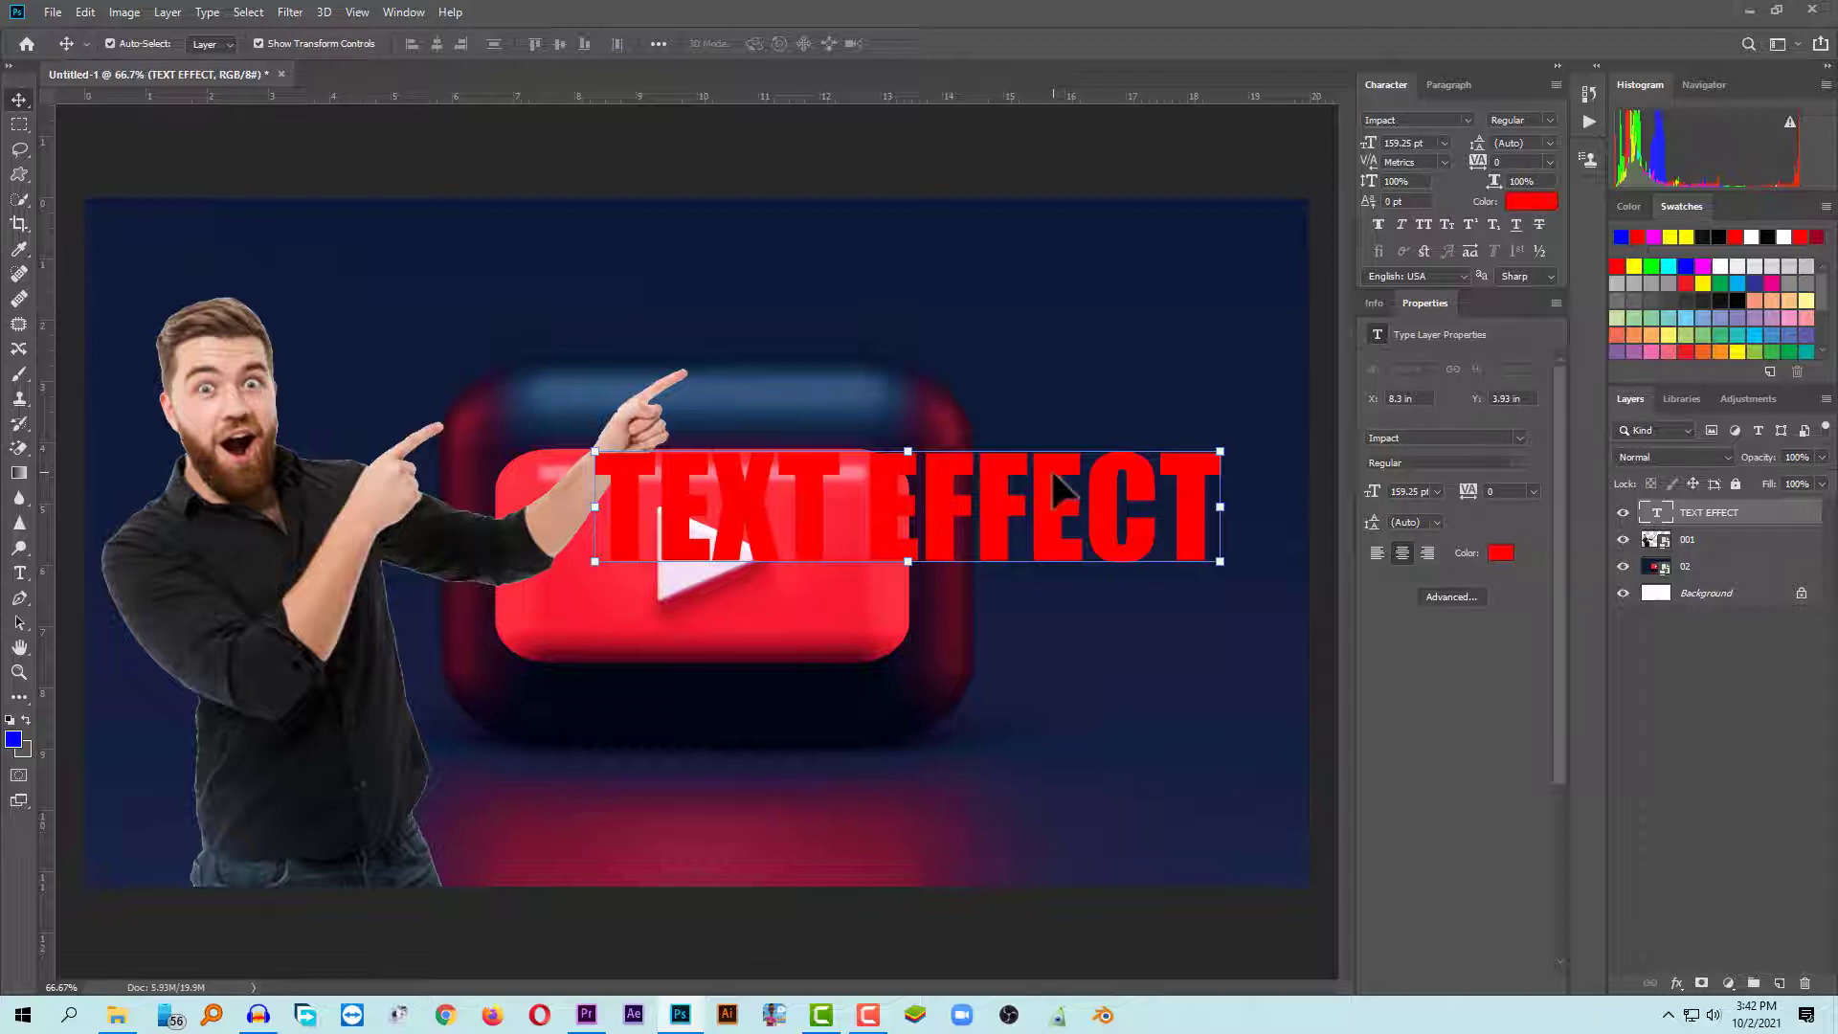
left_click_drag(1059, 492, 1064, 501)
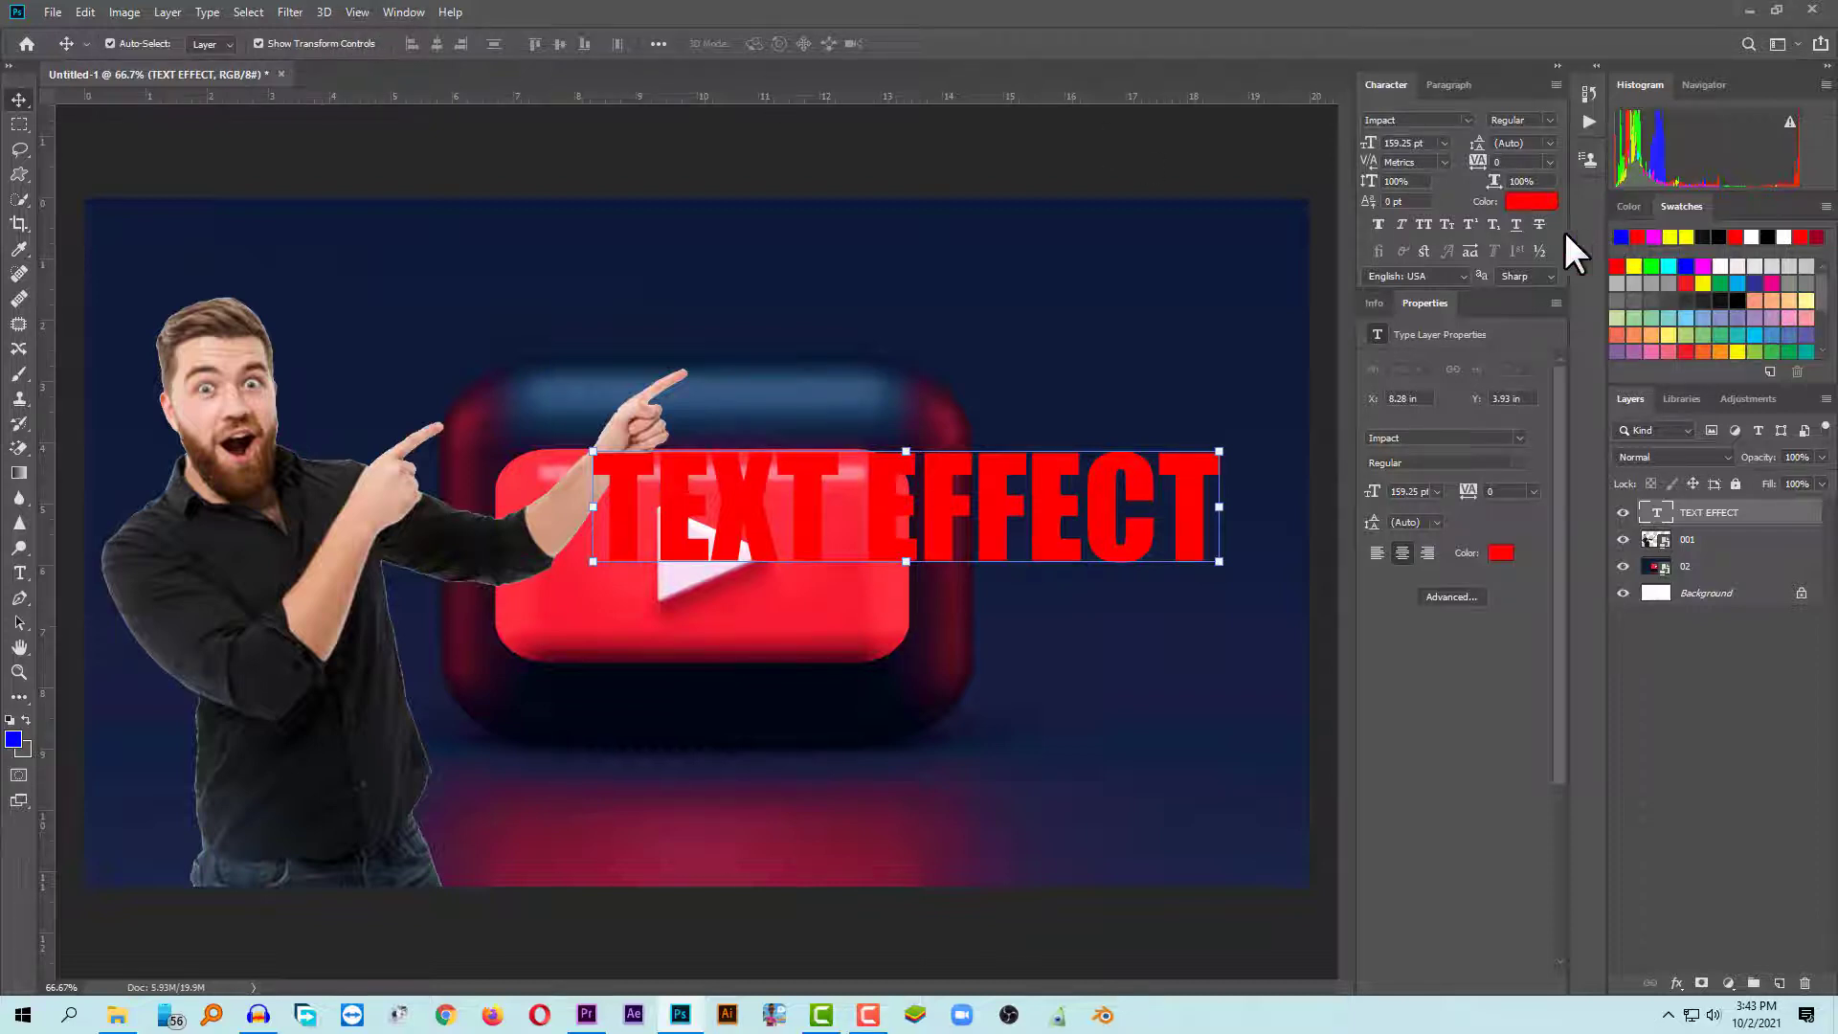
Step: Show the saved actions and collapse the Set 1 action set, leaving it deselected
left_click(403, 12)
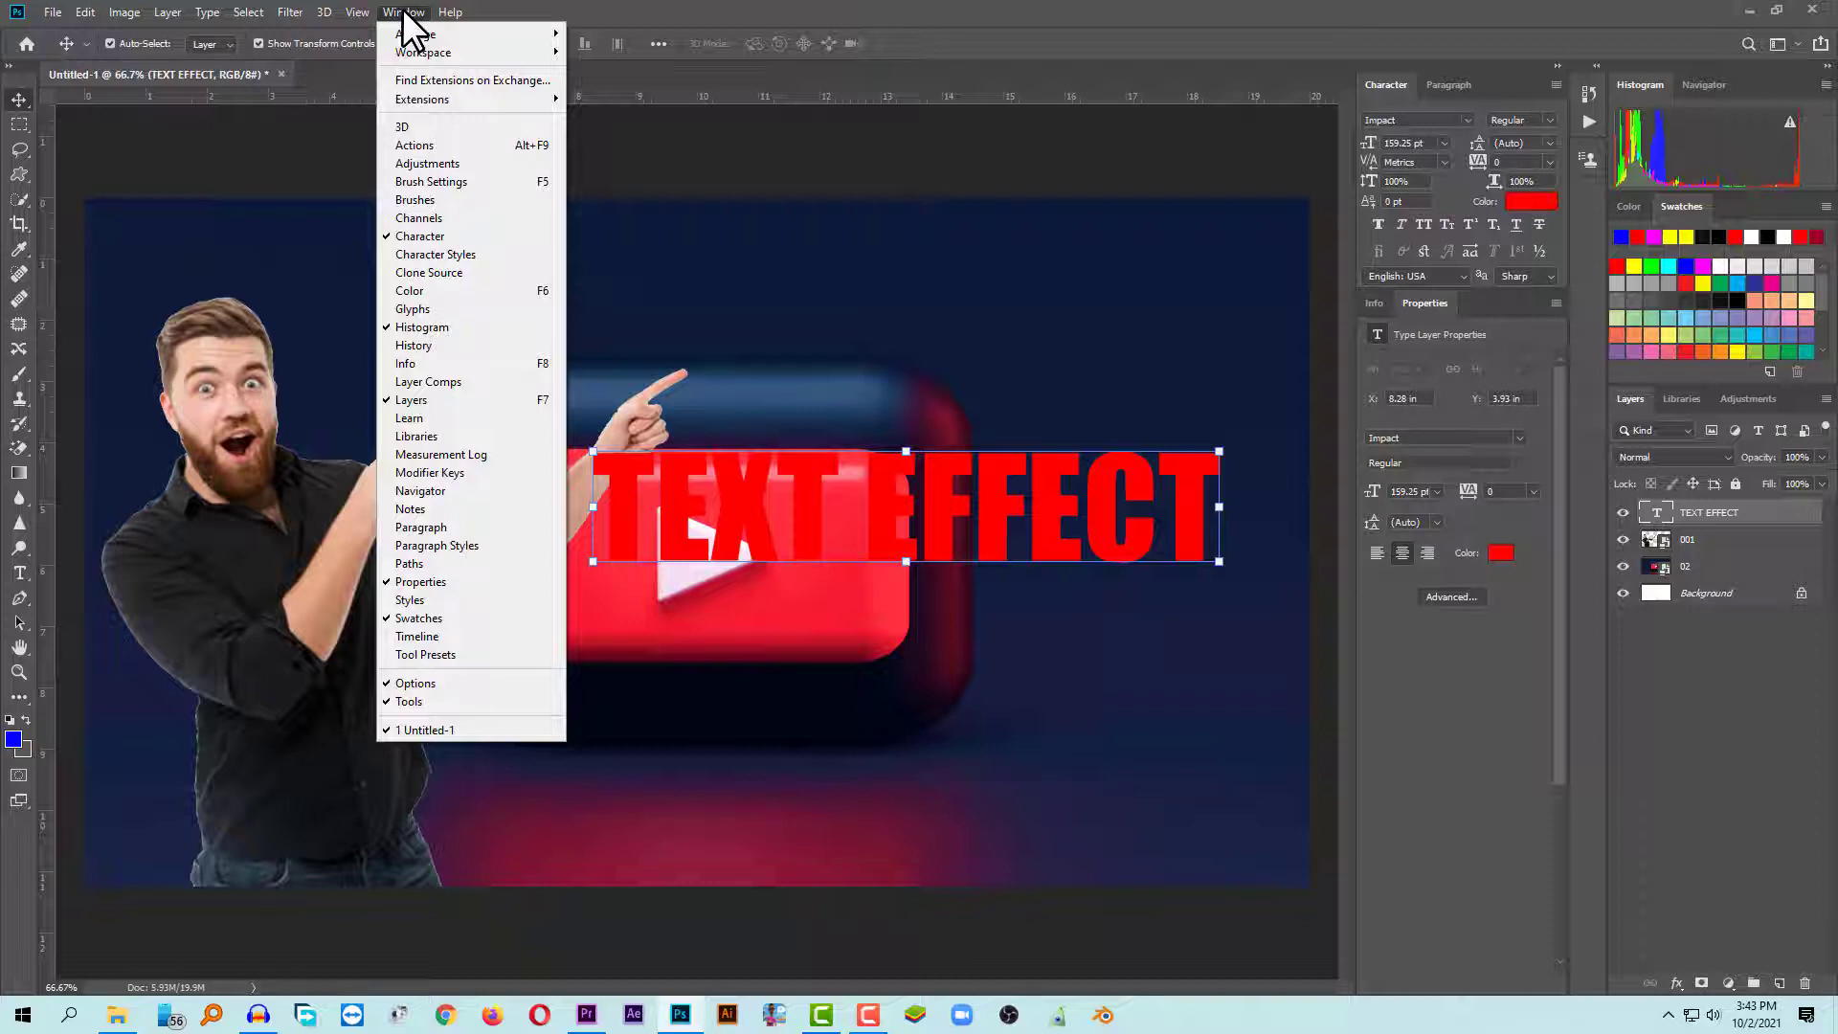
left_click(486, 143)
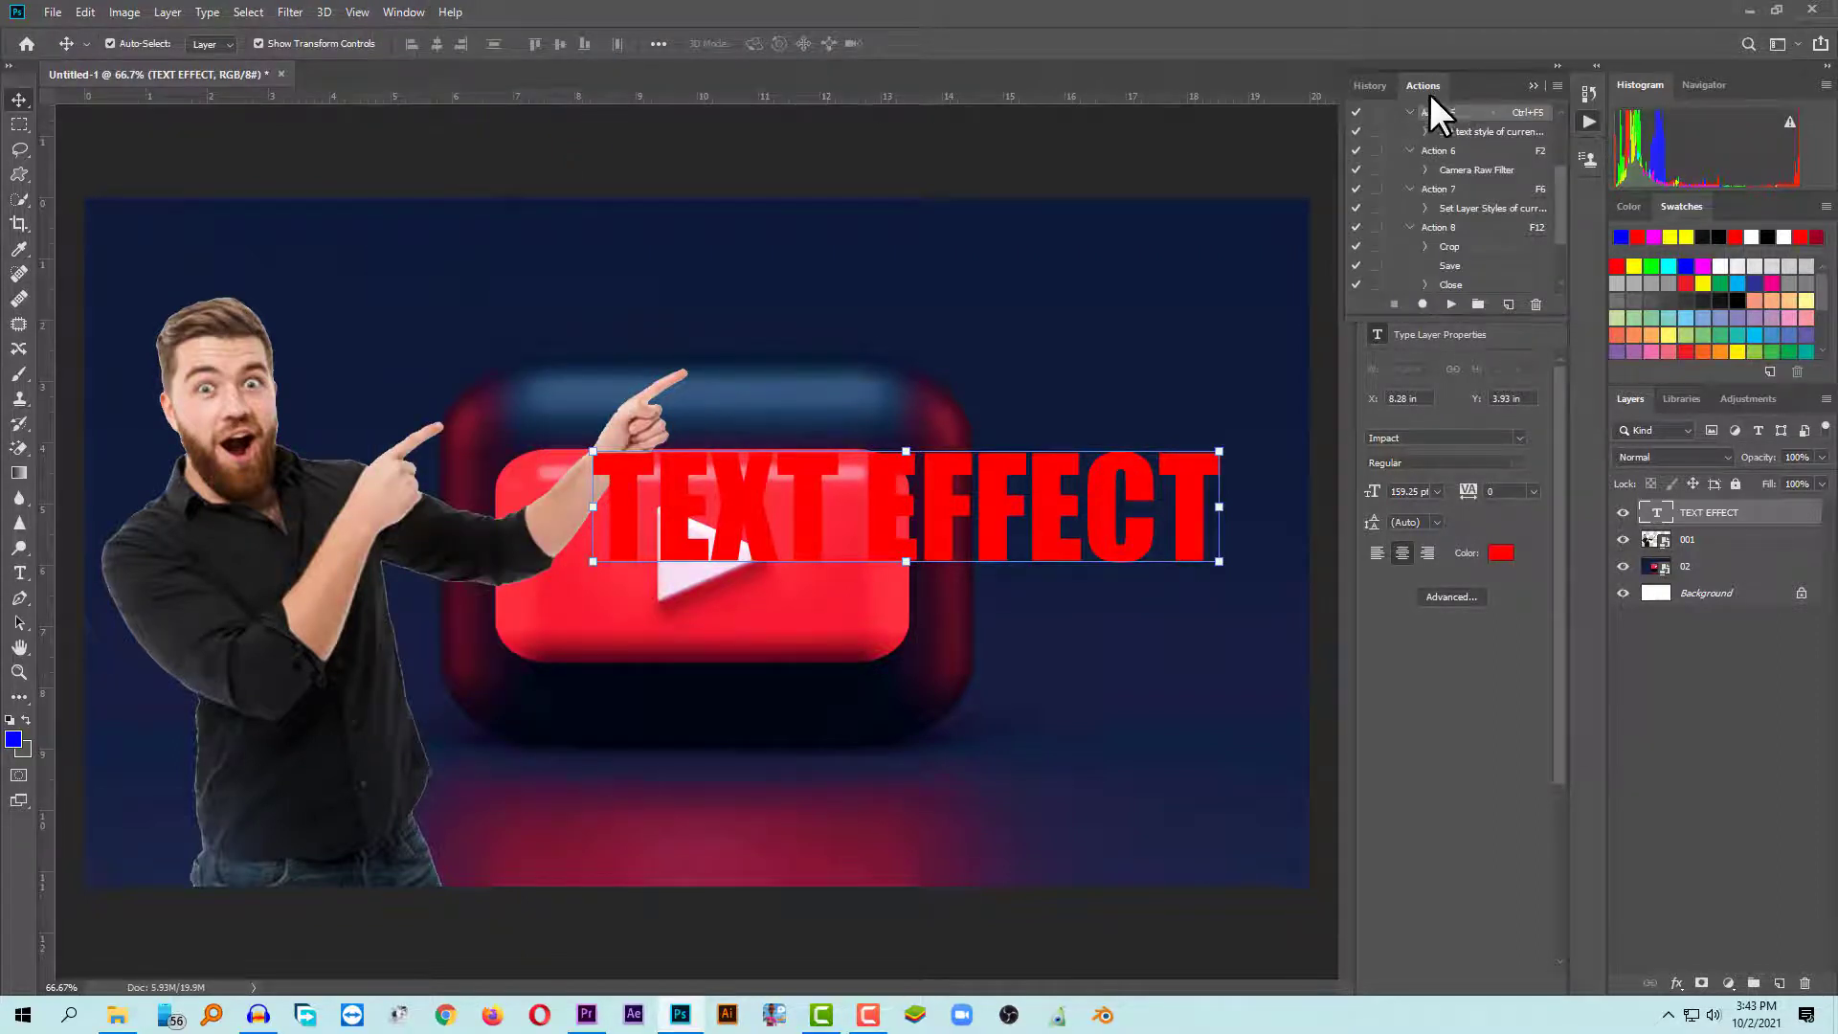
left_click_drag(1560, 189, 1558, 112)
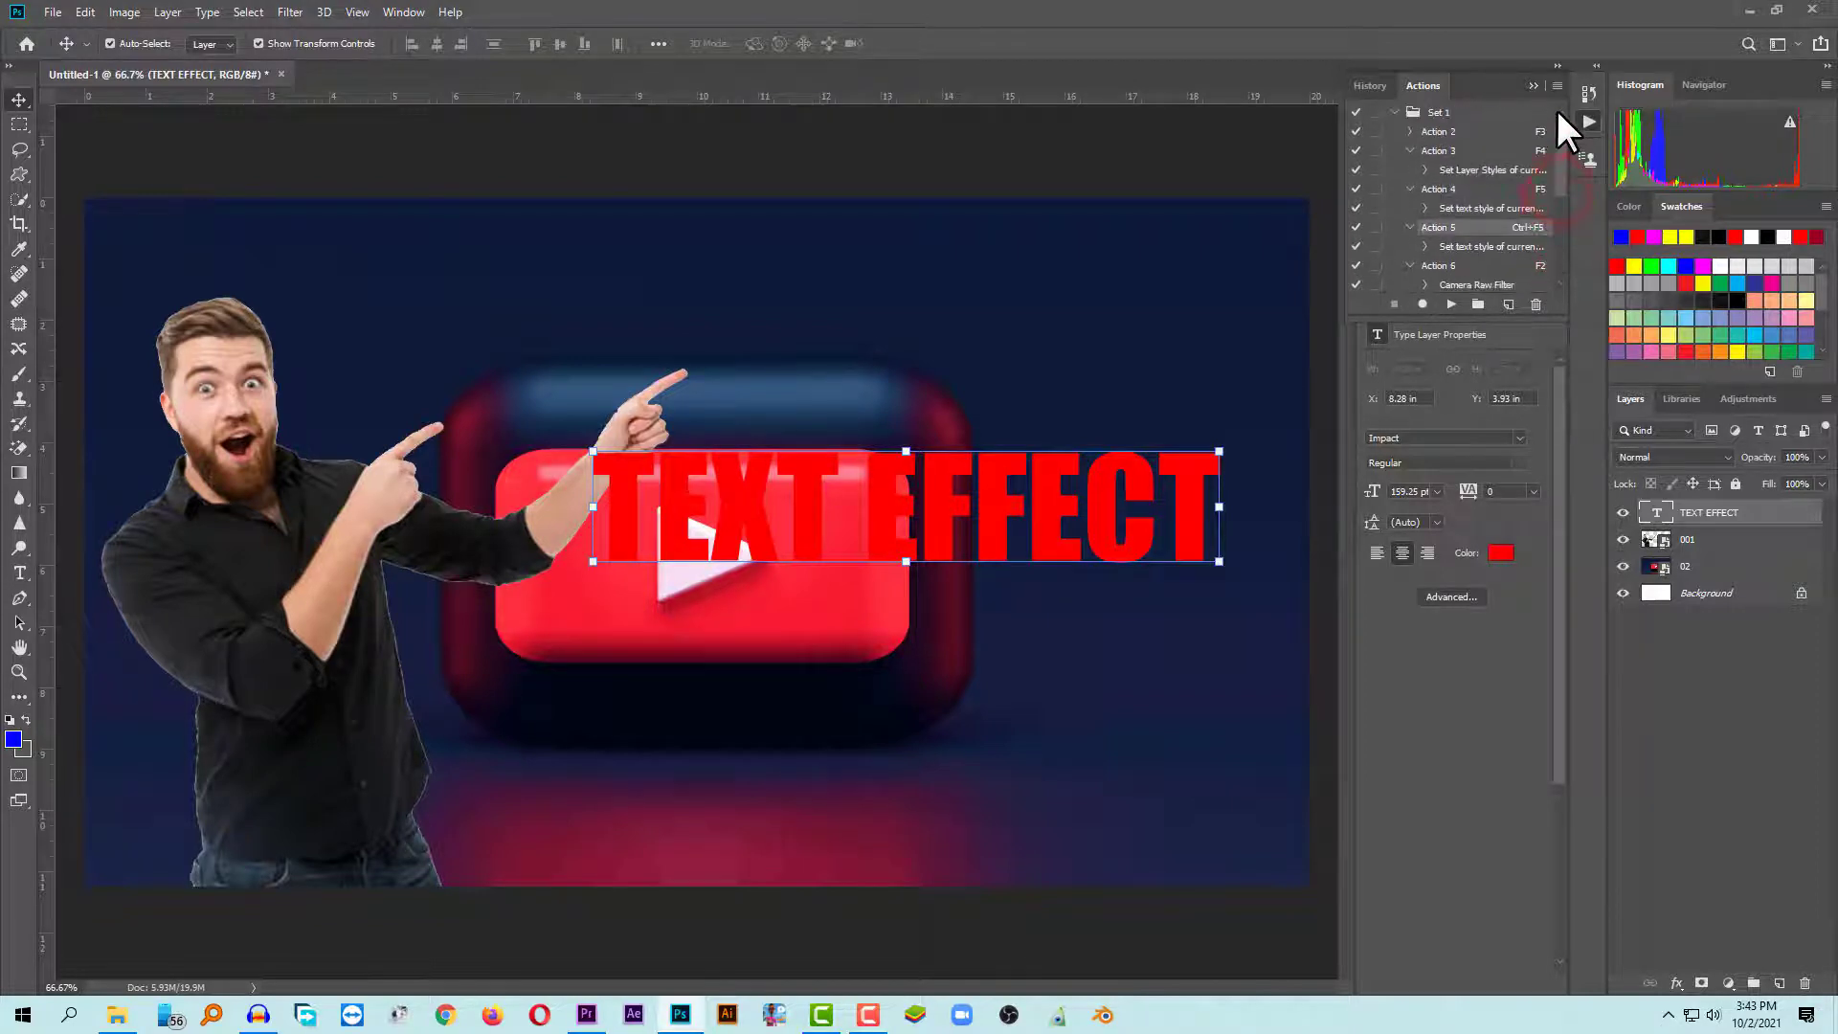
left_click(1396, 112)
left_click(1451, 112)
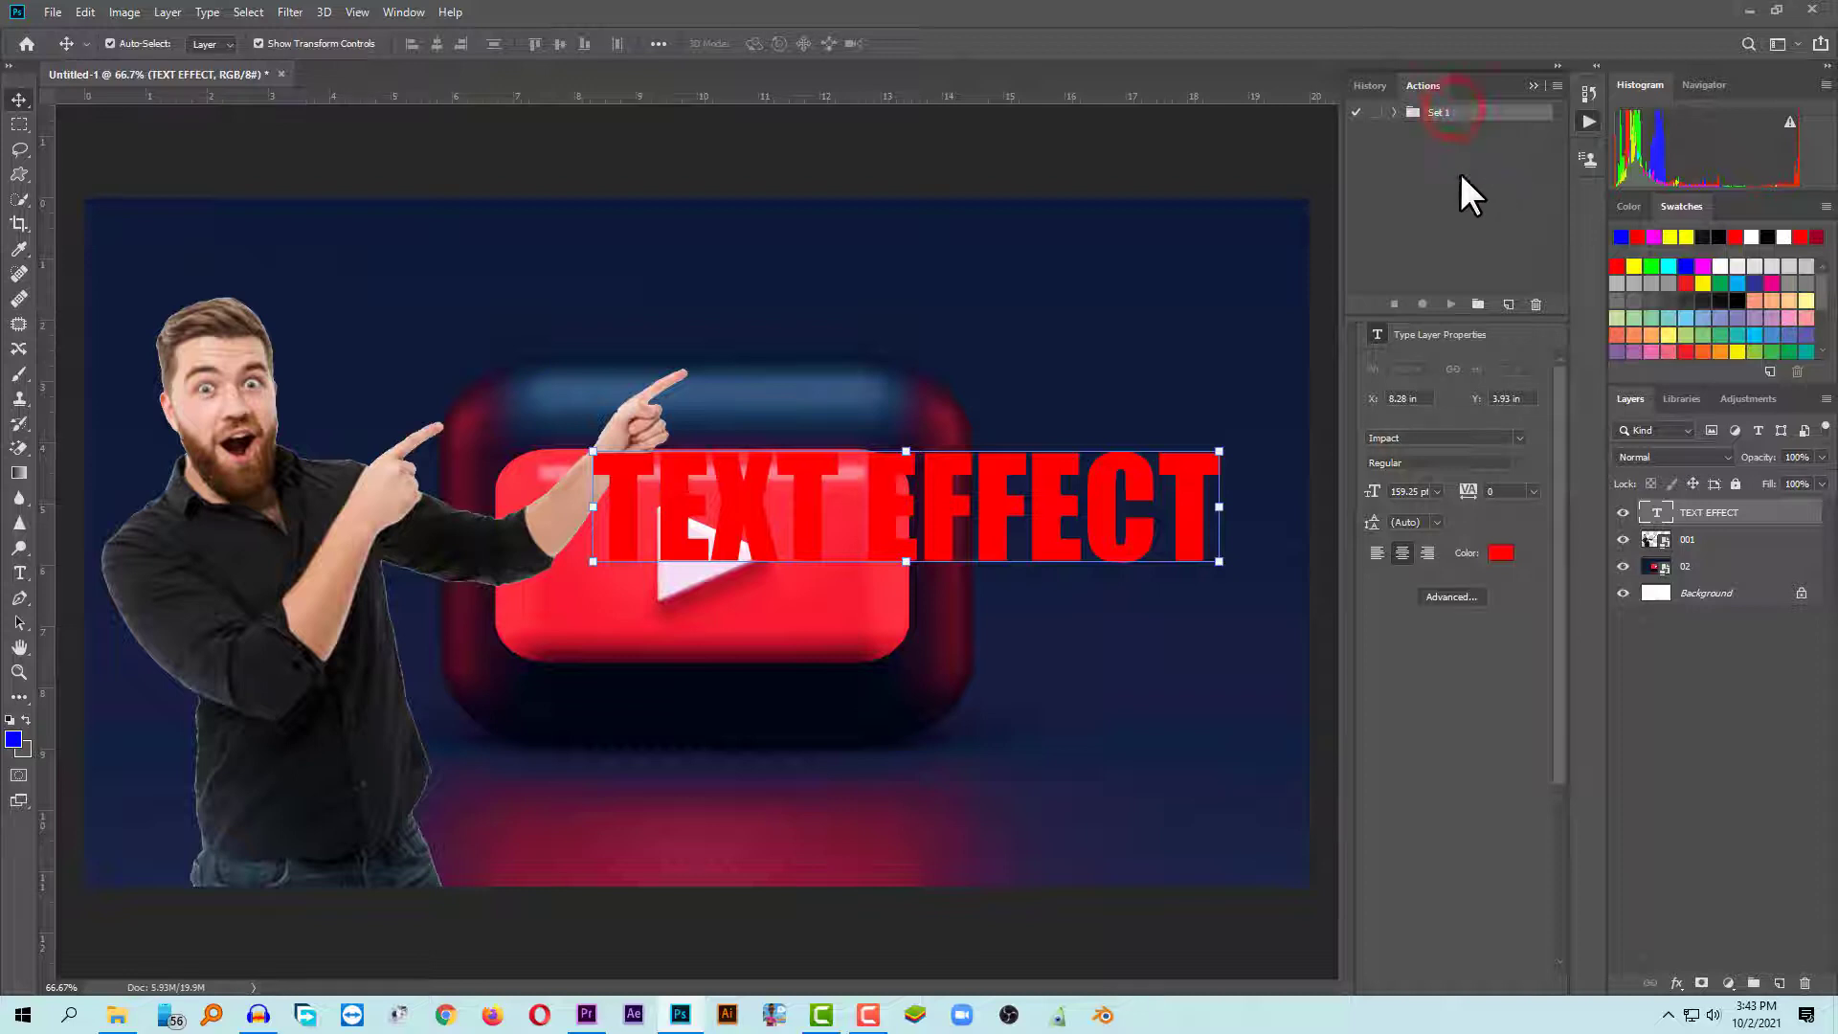
left_click(1465, 169)
Step: Start recording a new action named "TEXT EFFECT" in Set 1 with function key F7, accepting the shortcut override
left_click(1557, 84)
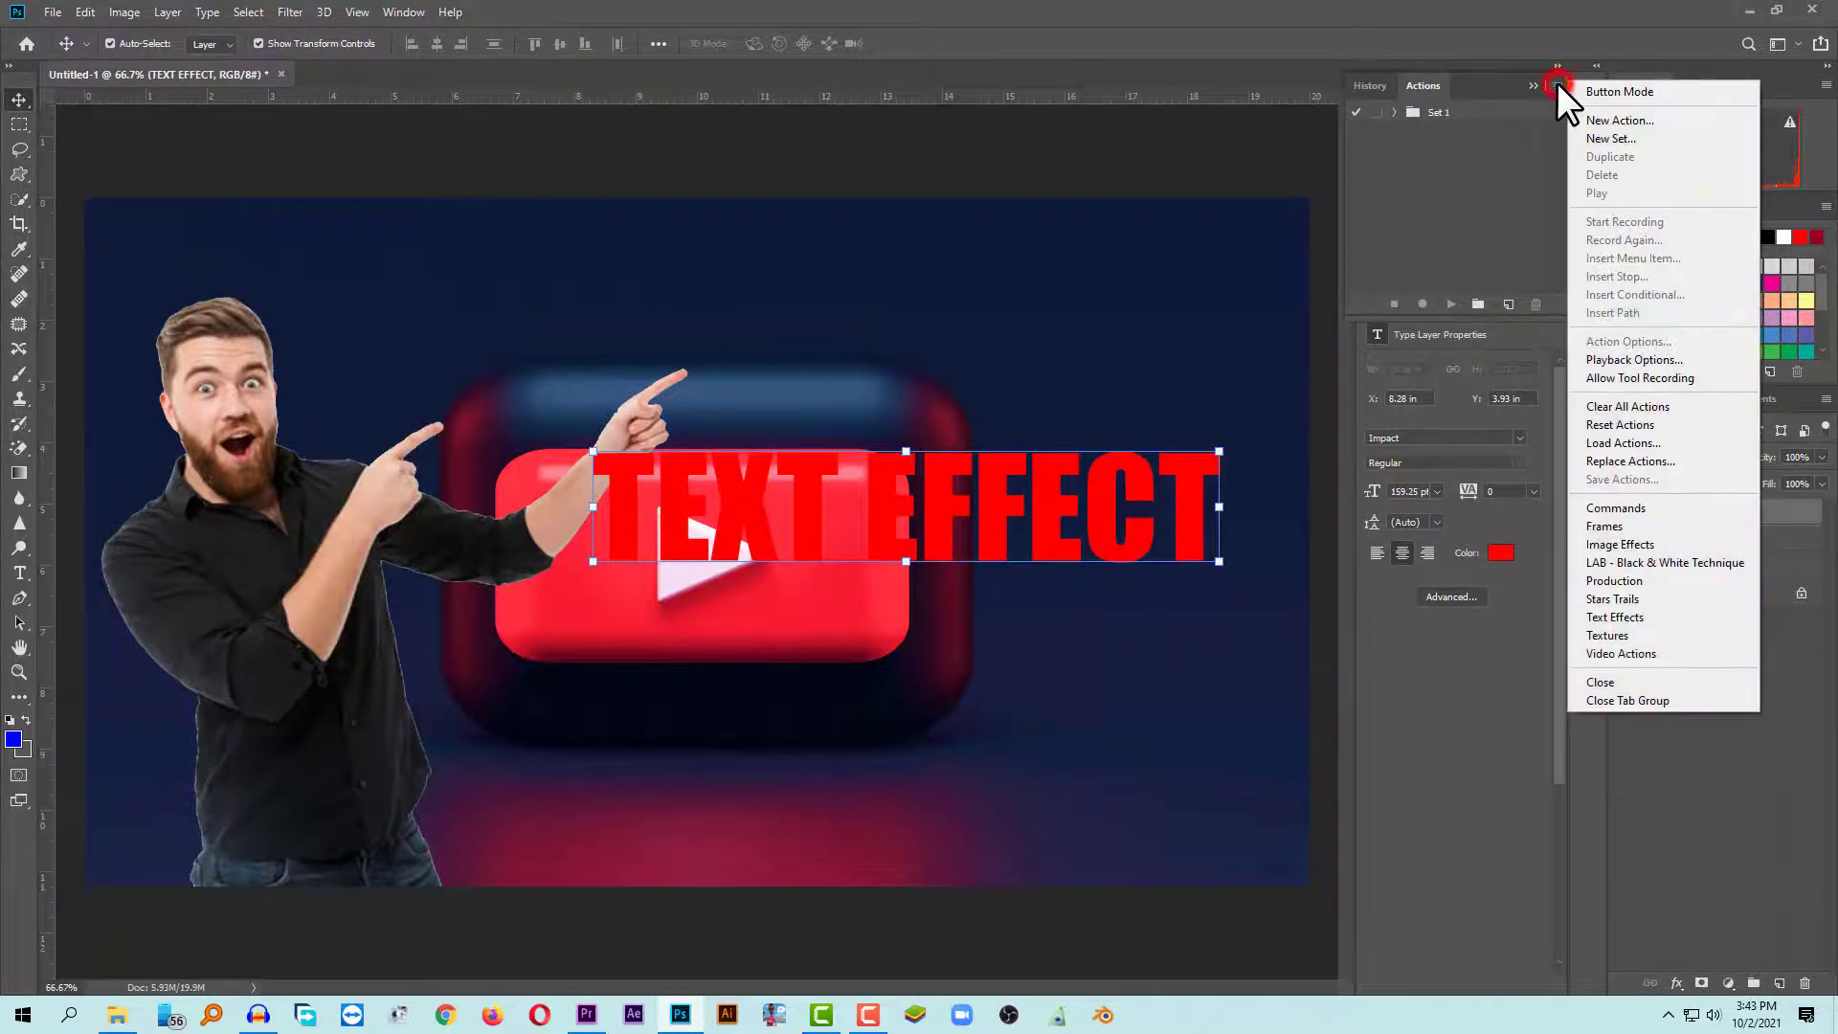
left_click(1593, 119)
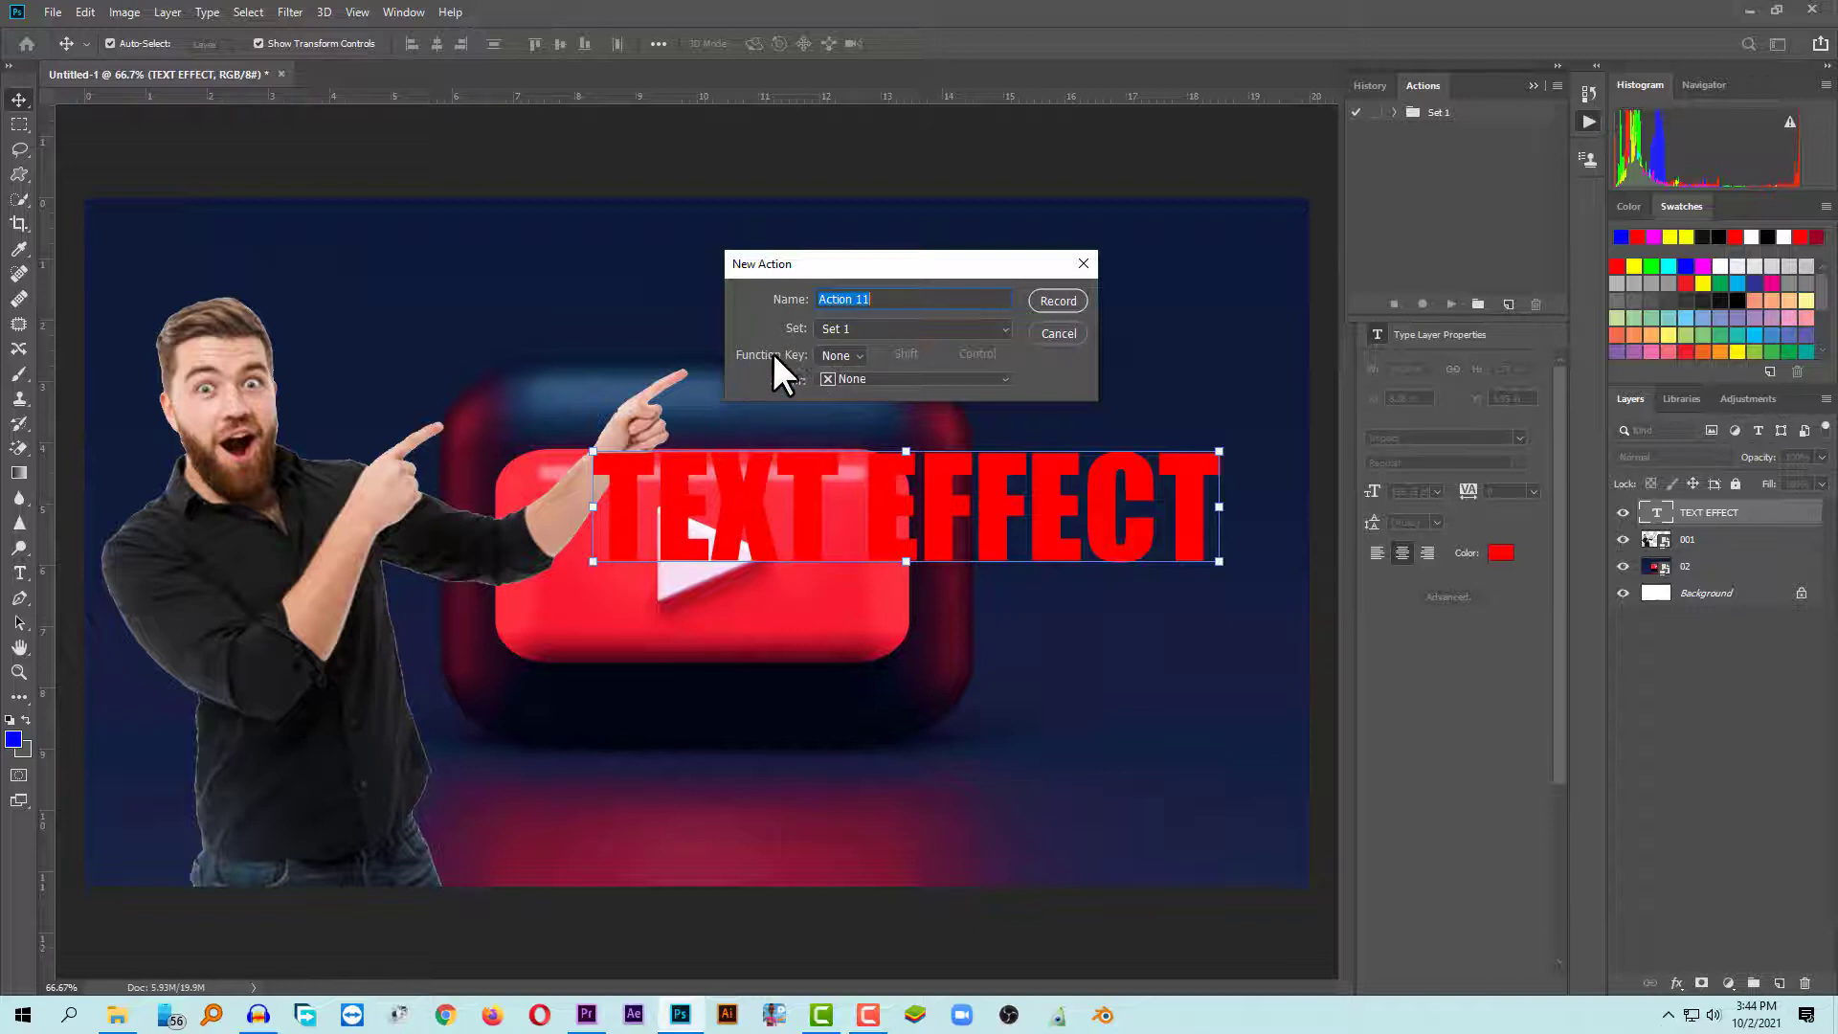
left_click(840, 355)
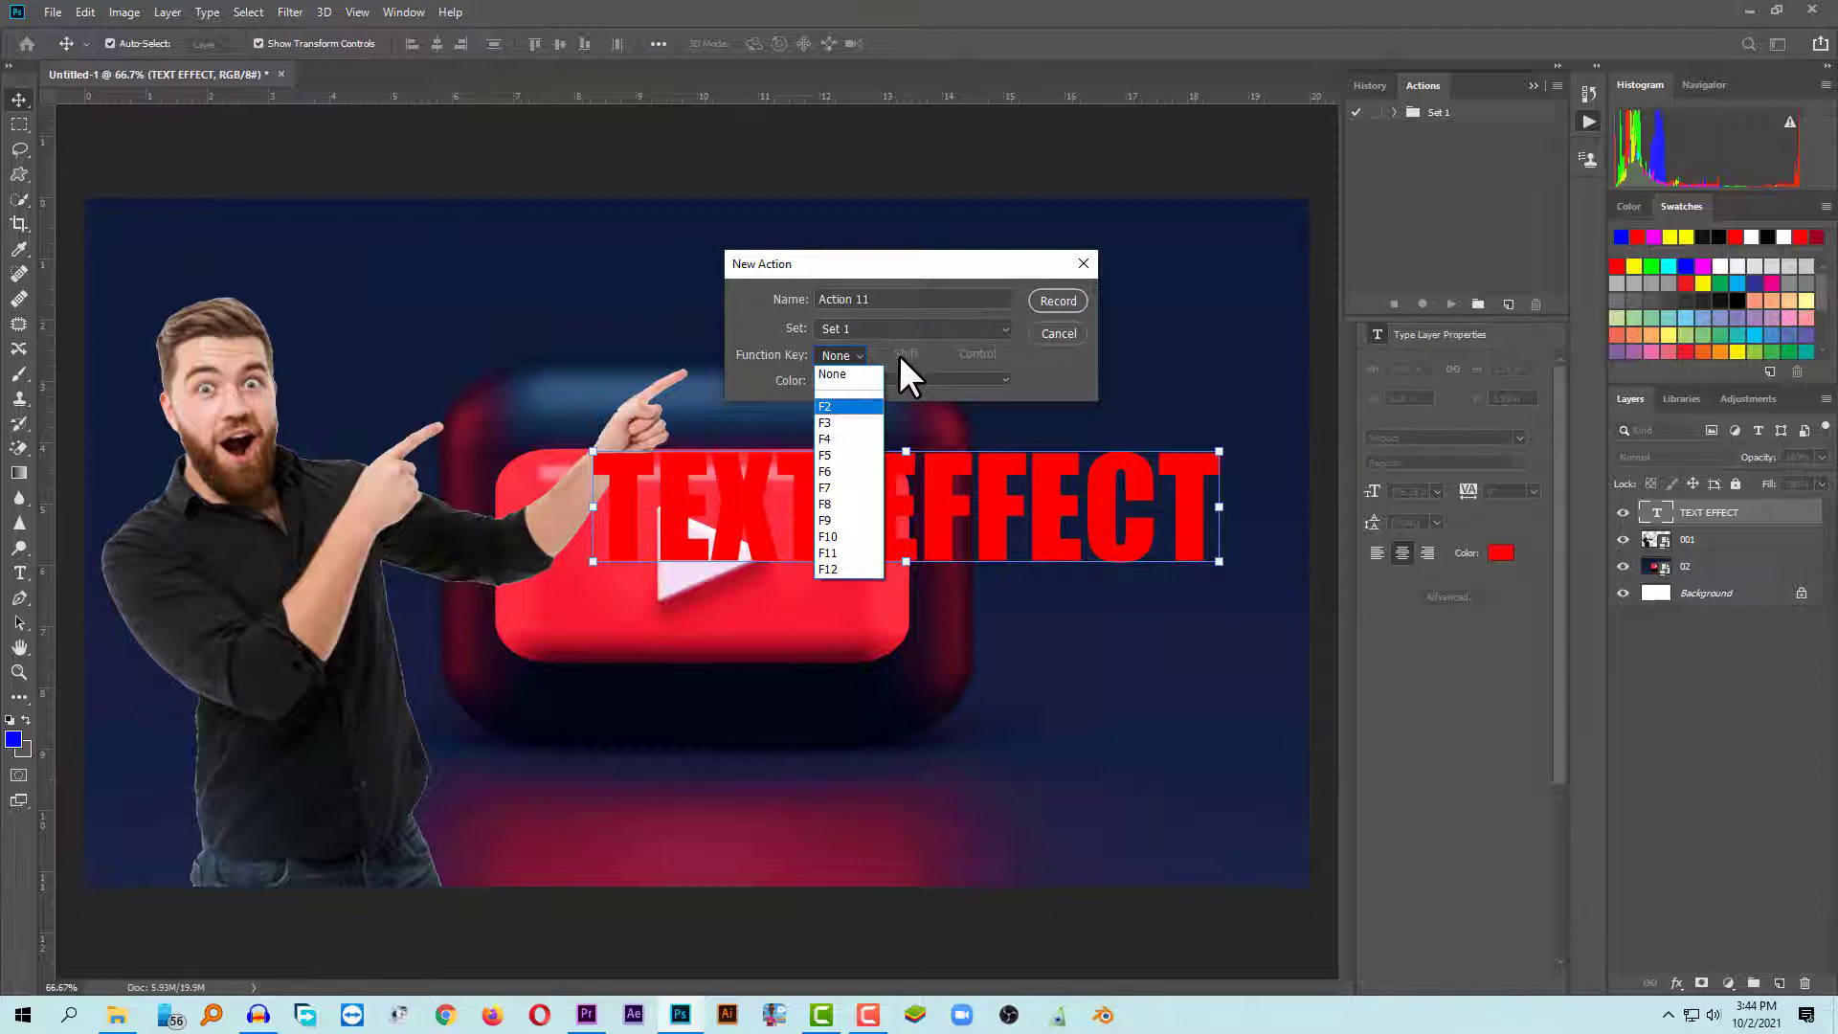
key("Up")
key("Down")
left_click(836, 486)
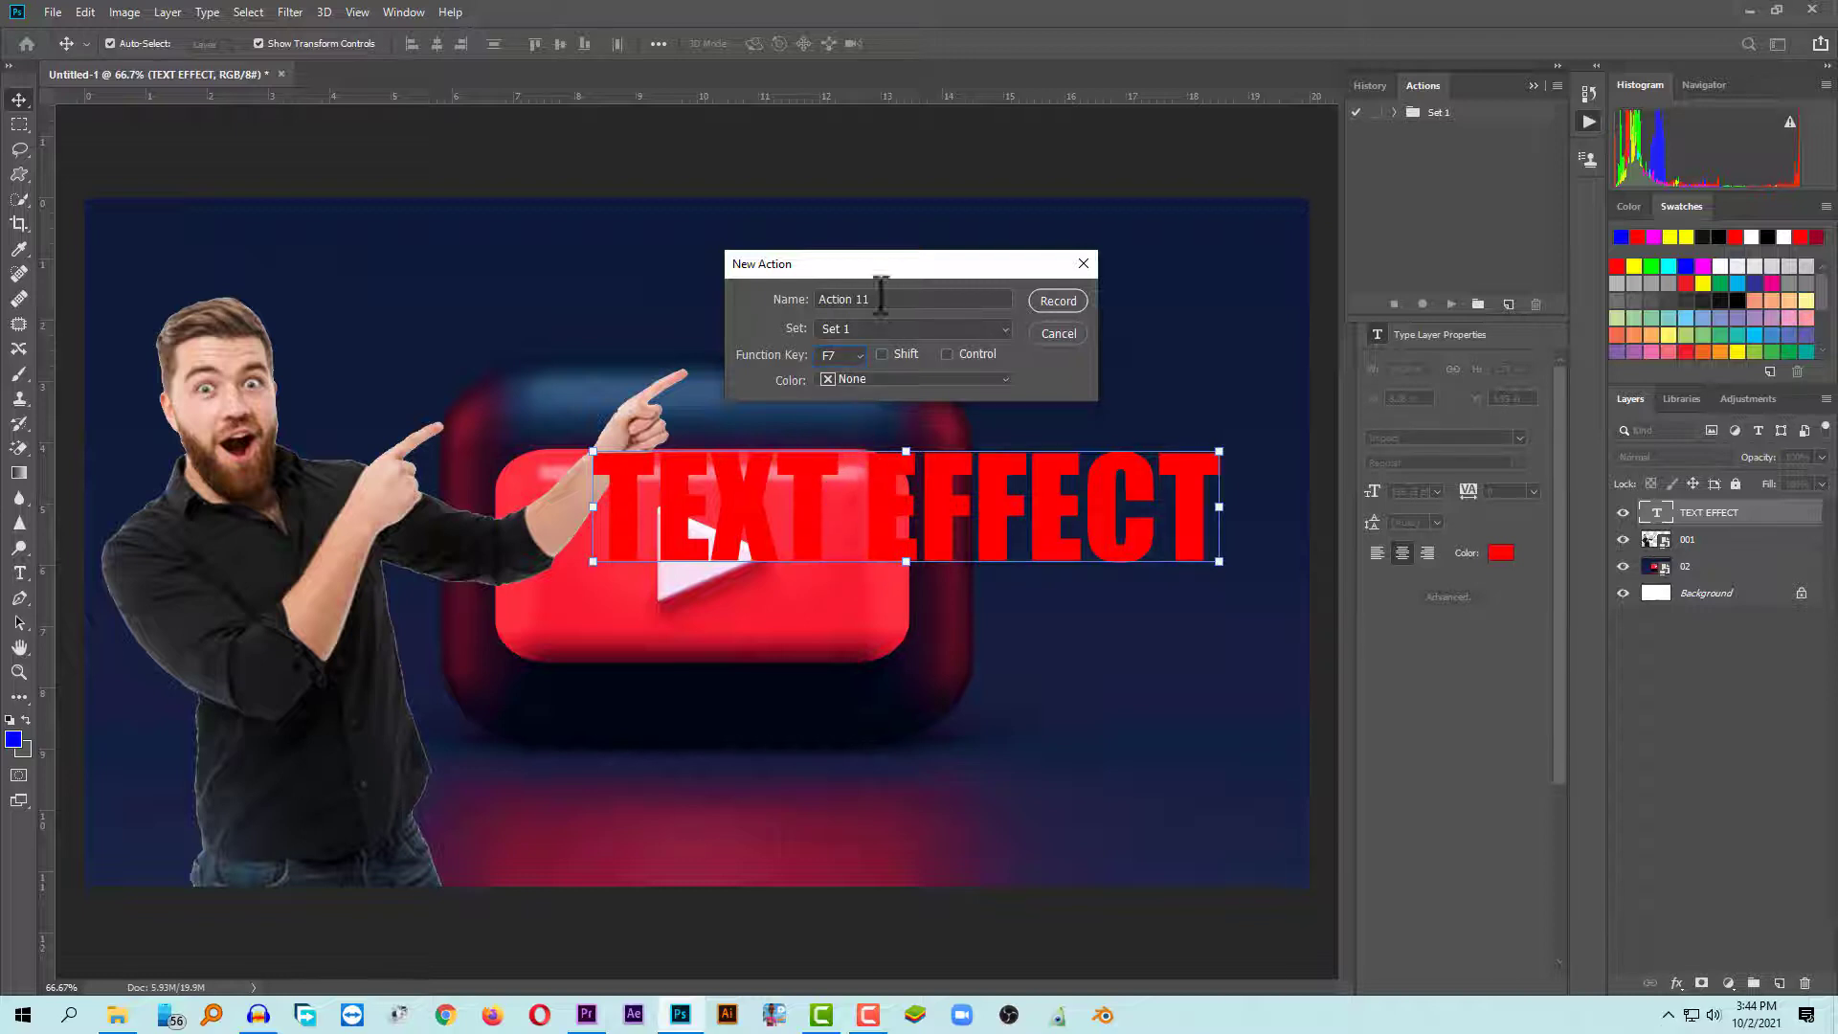
left_click_drag(907, 300, 819, 306)
type("TEXT EFFECT")
left_click(1059, 300)
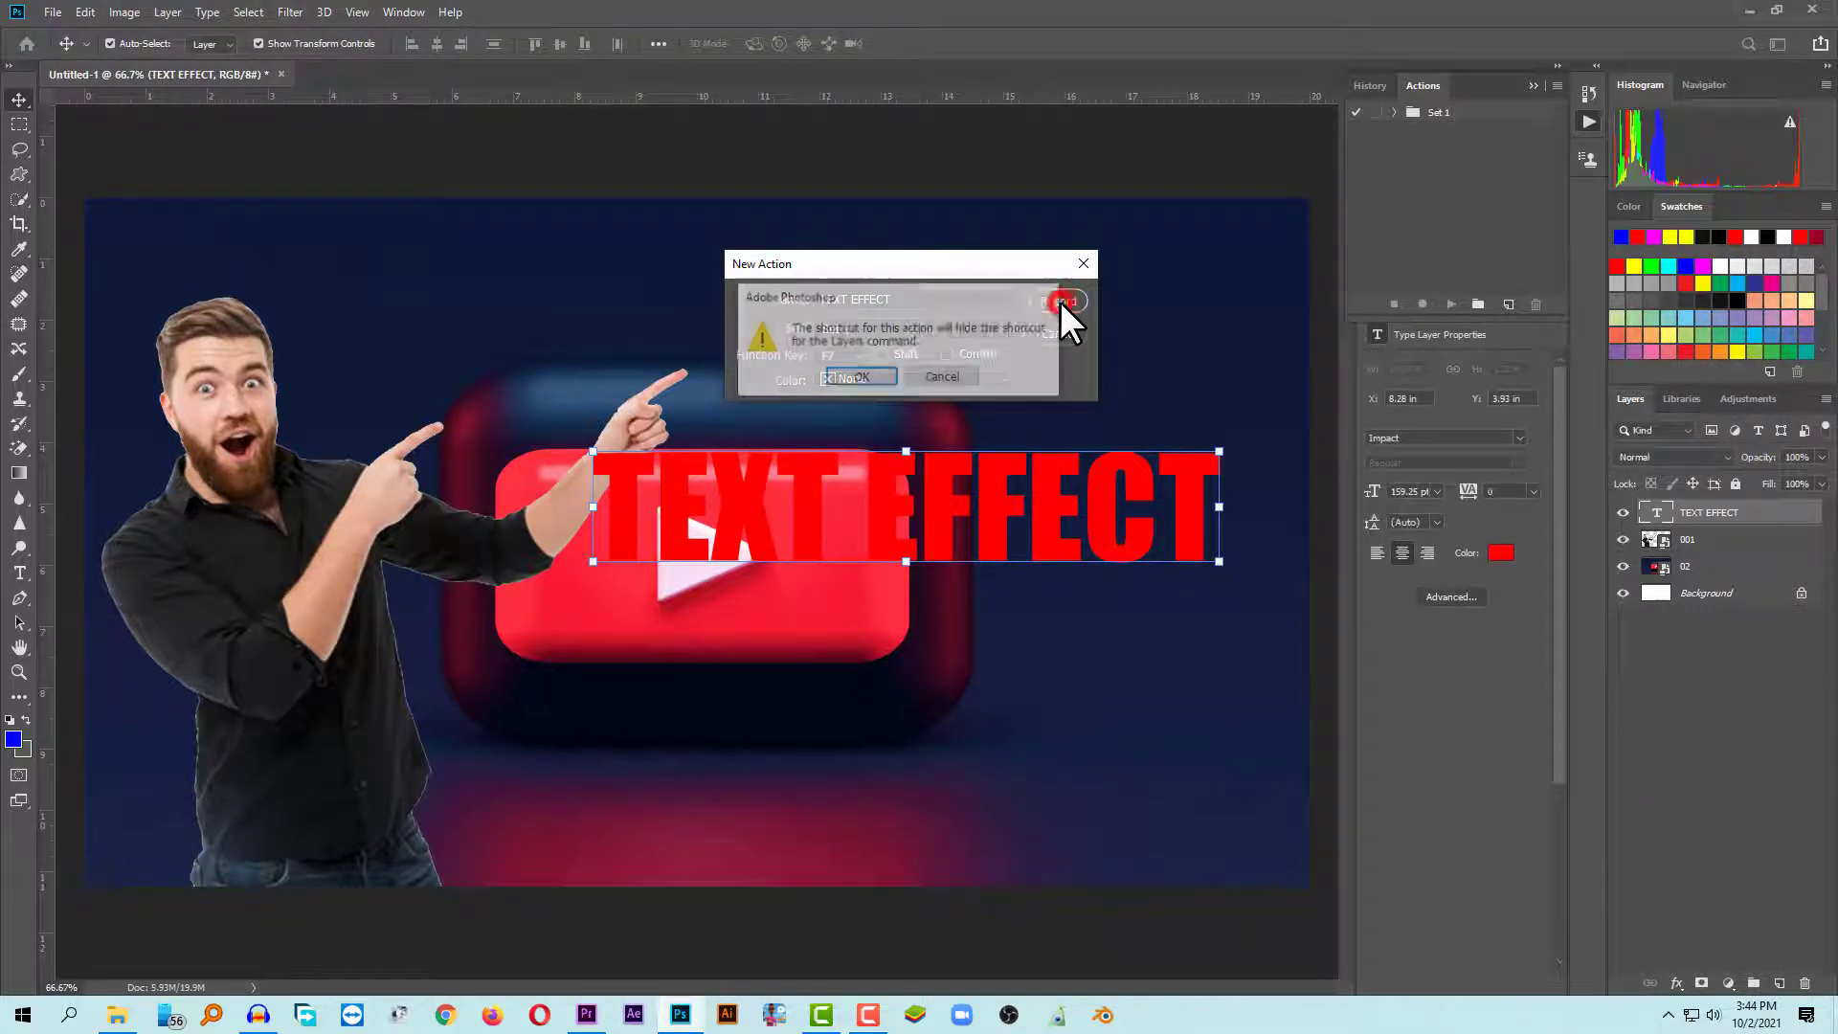
left_click(861, 369)
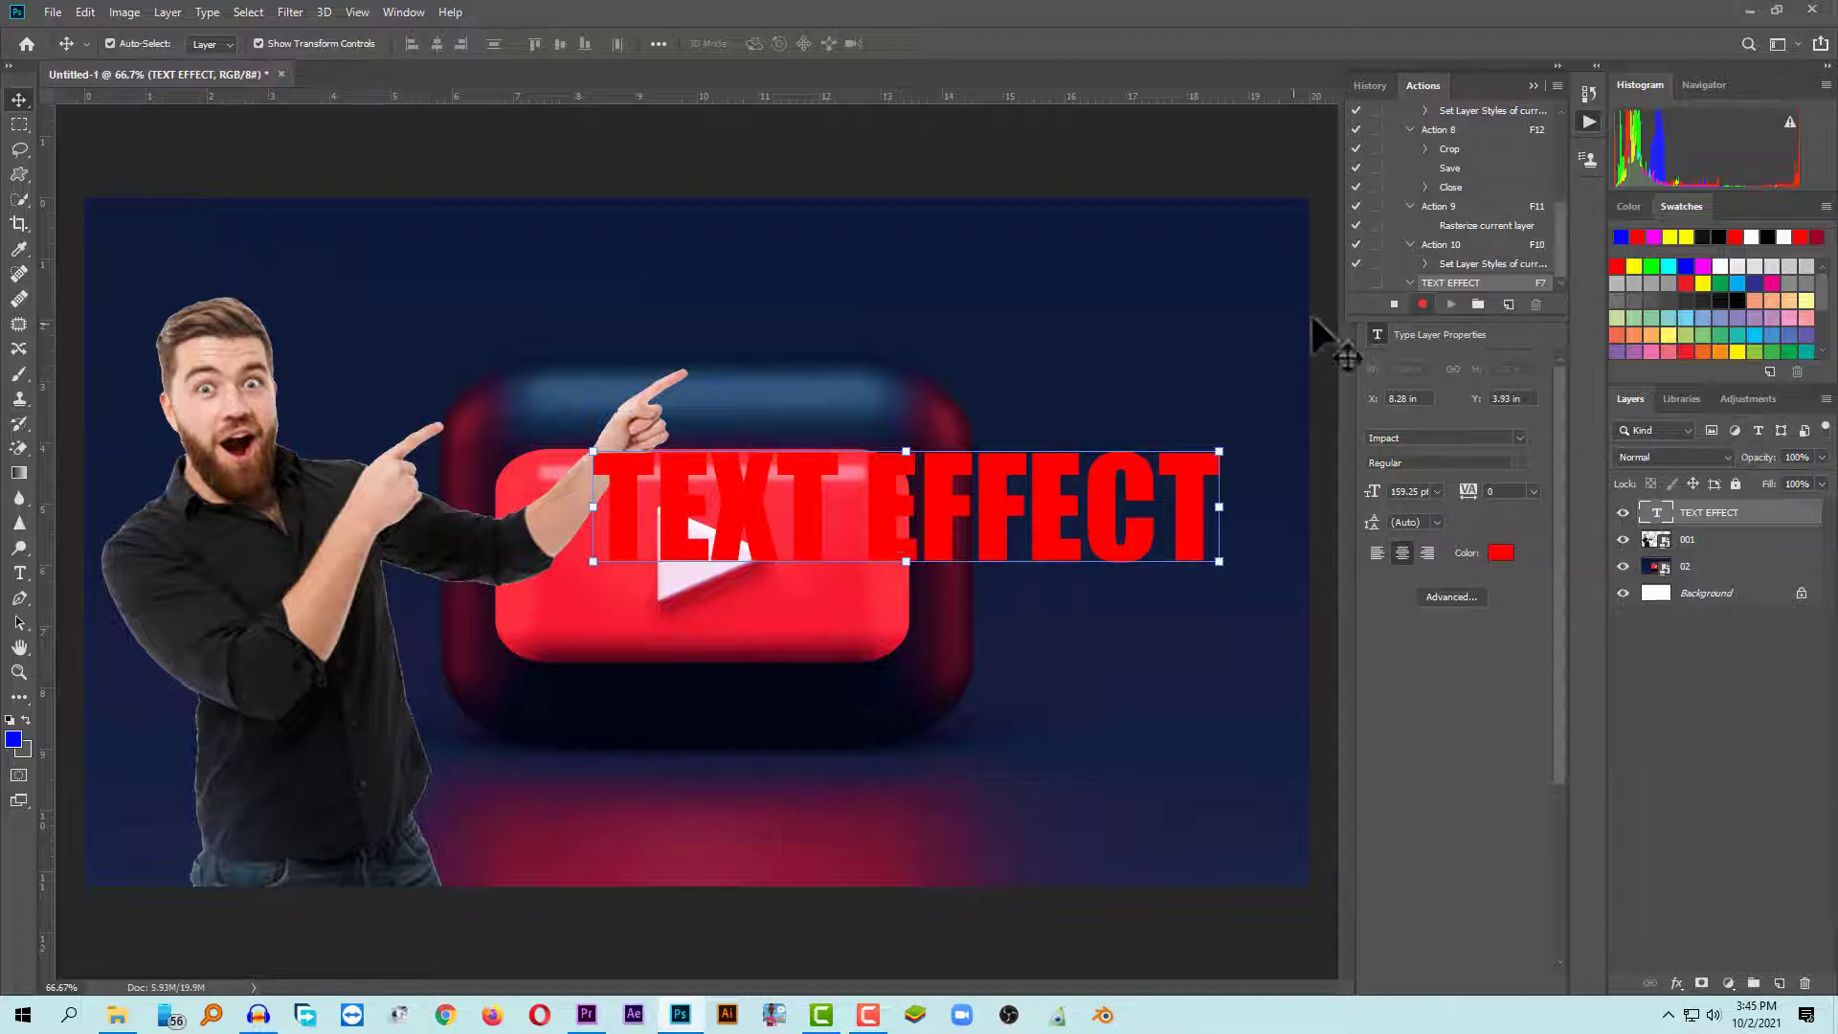
Step: Add a white outside Stroke of 21 px to the TEXT EFFECT layer in its layer style settings
right_click(1710, 517)
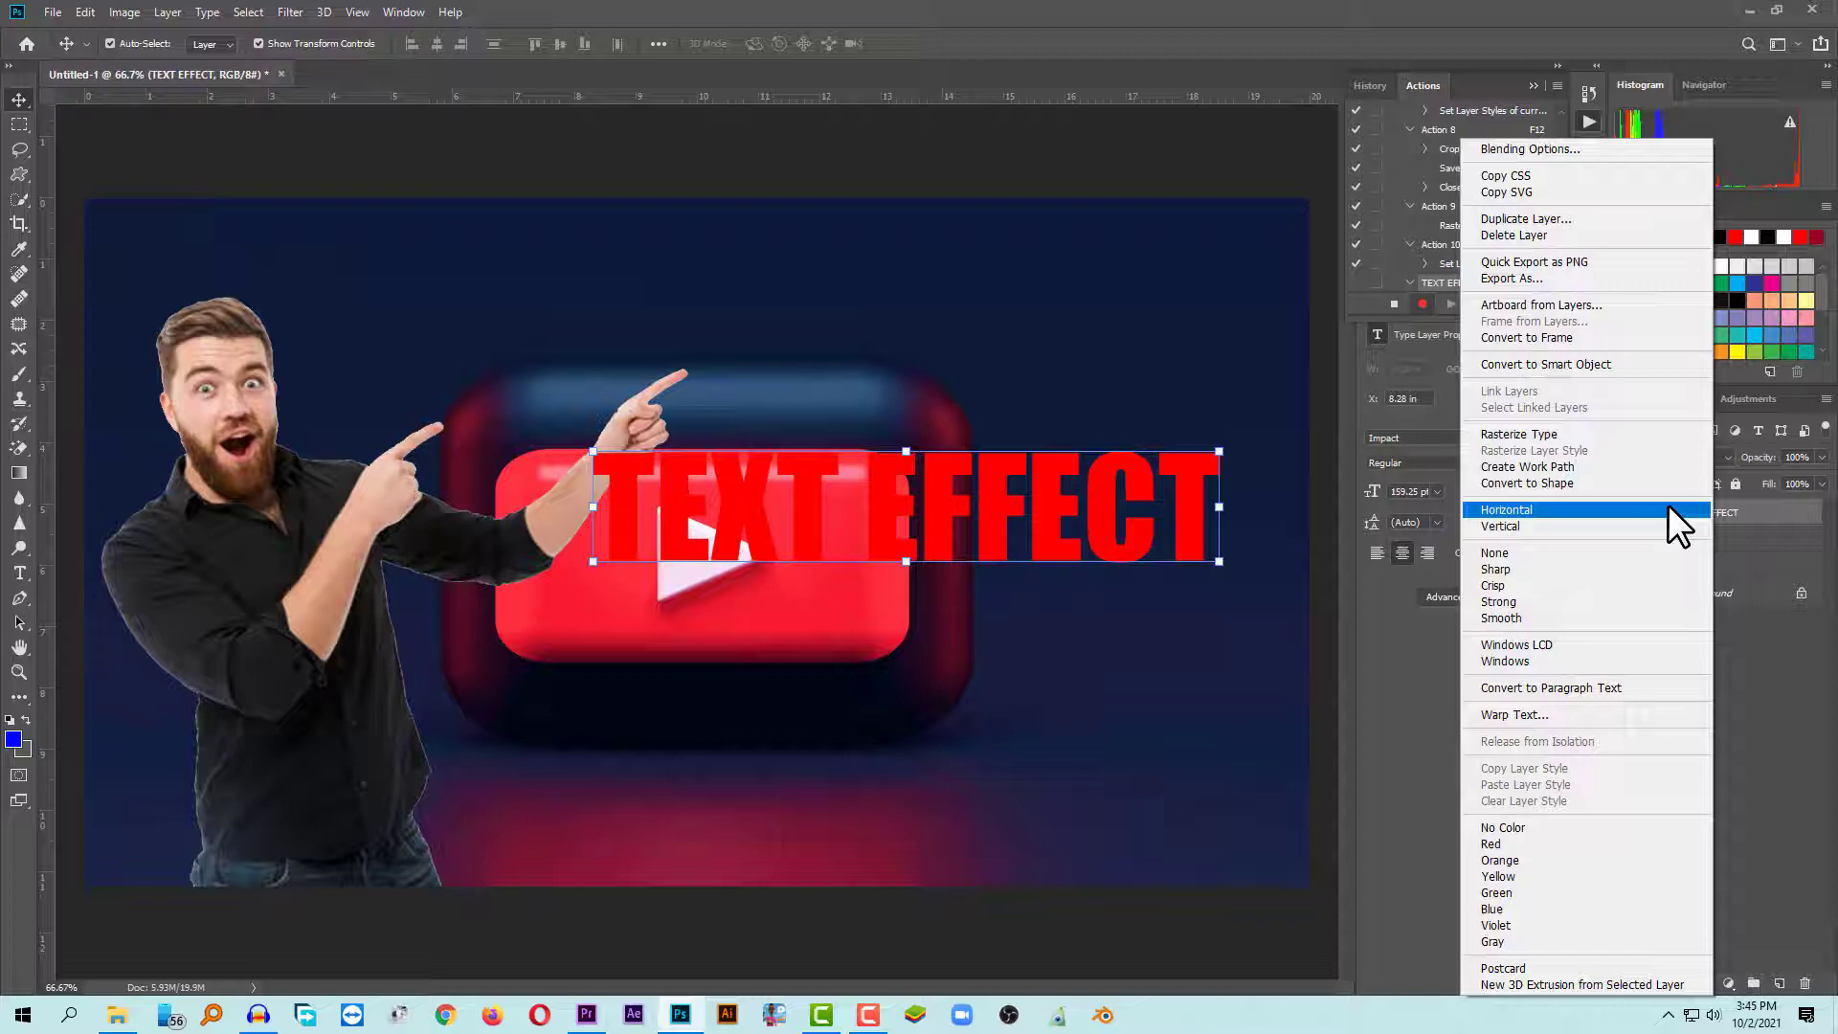
left_click(1528, 149)
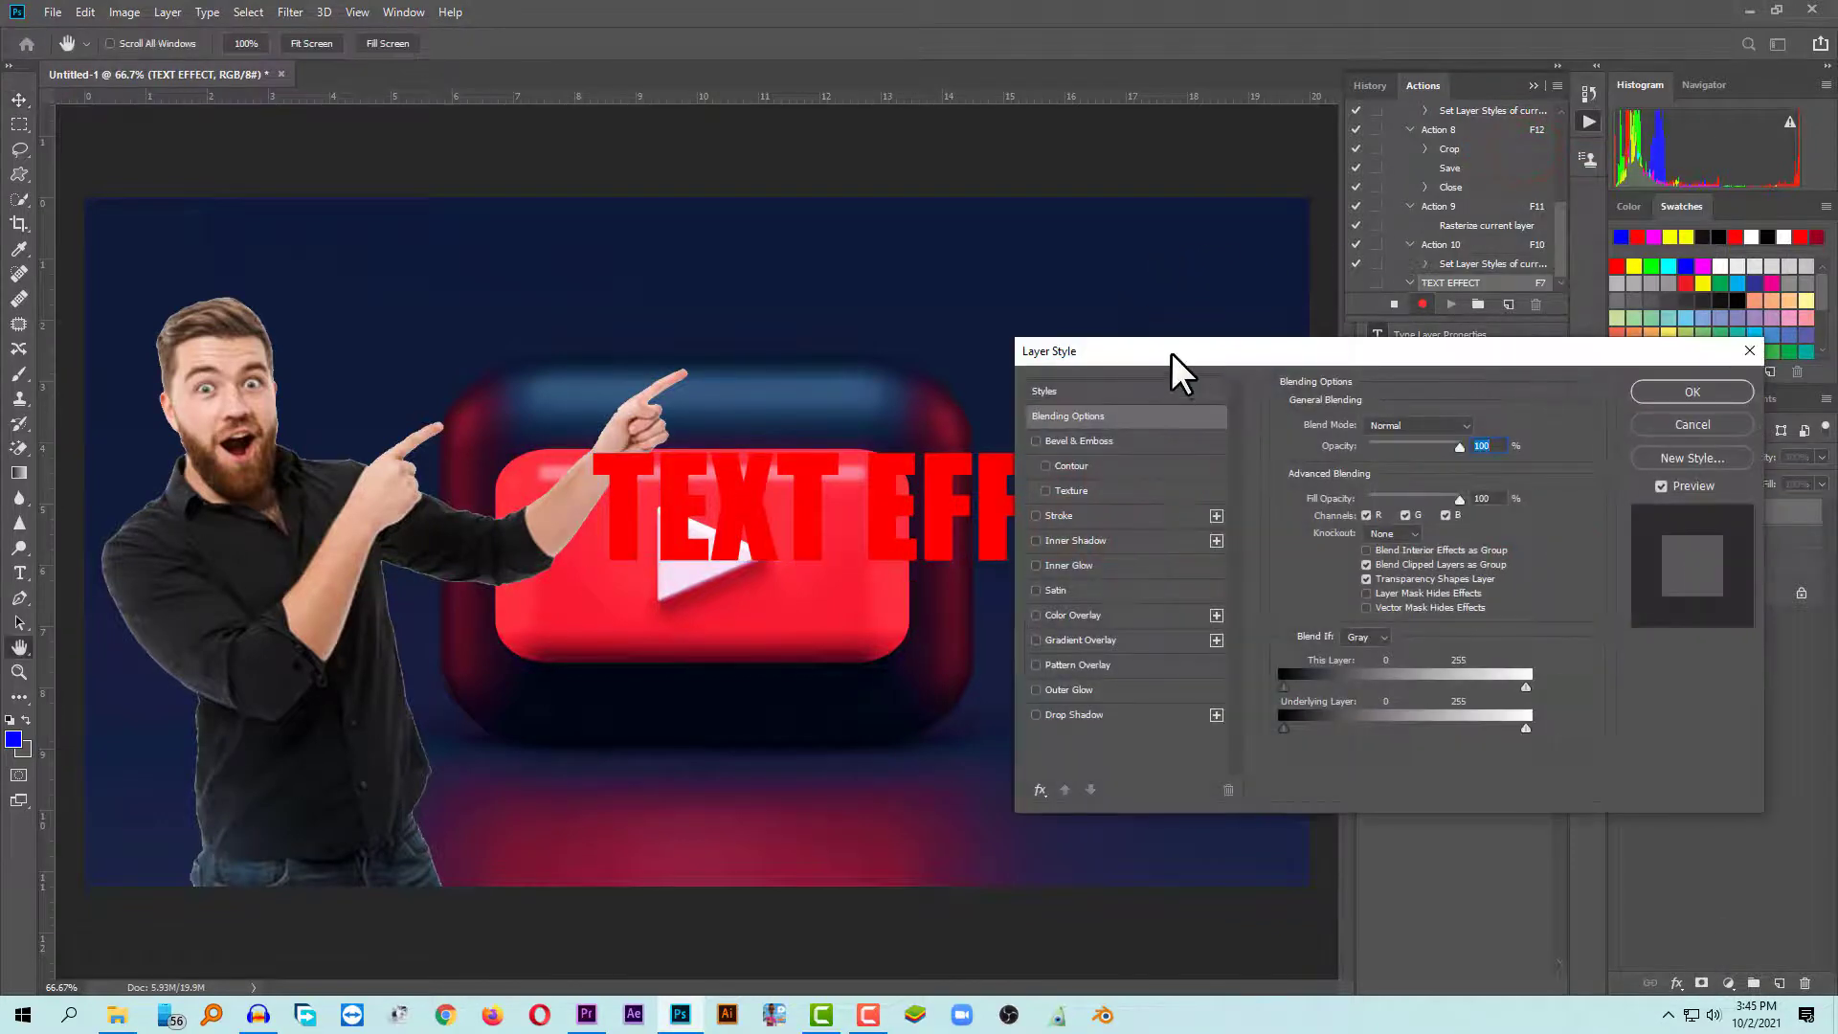
left_click_drag(1170, 352, 586, 260)
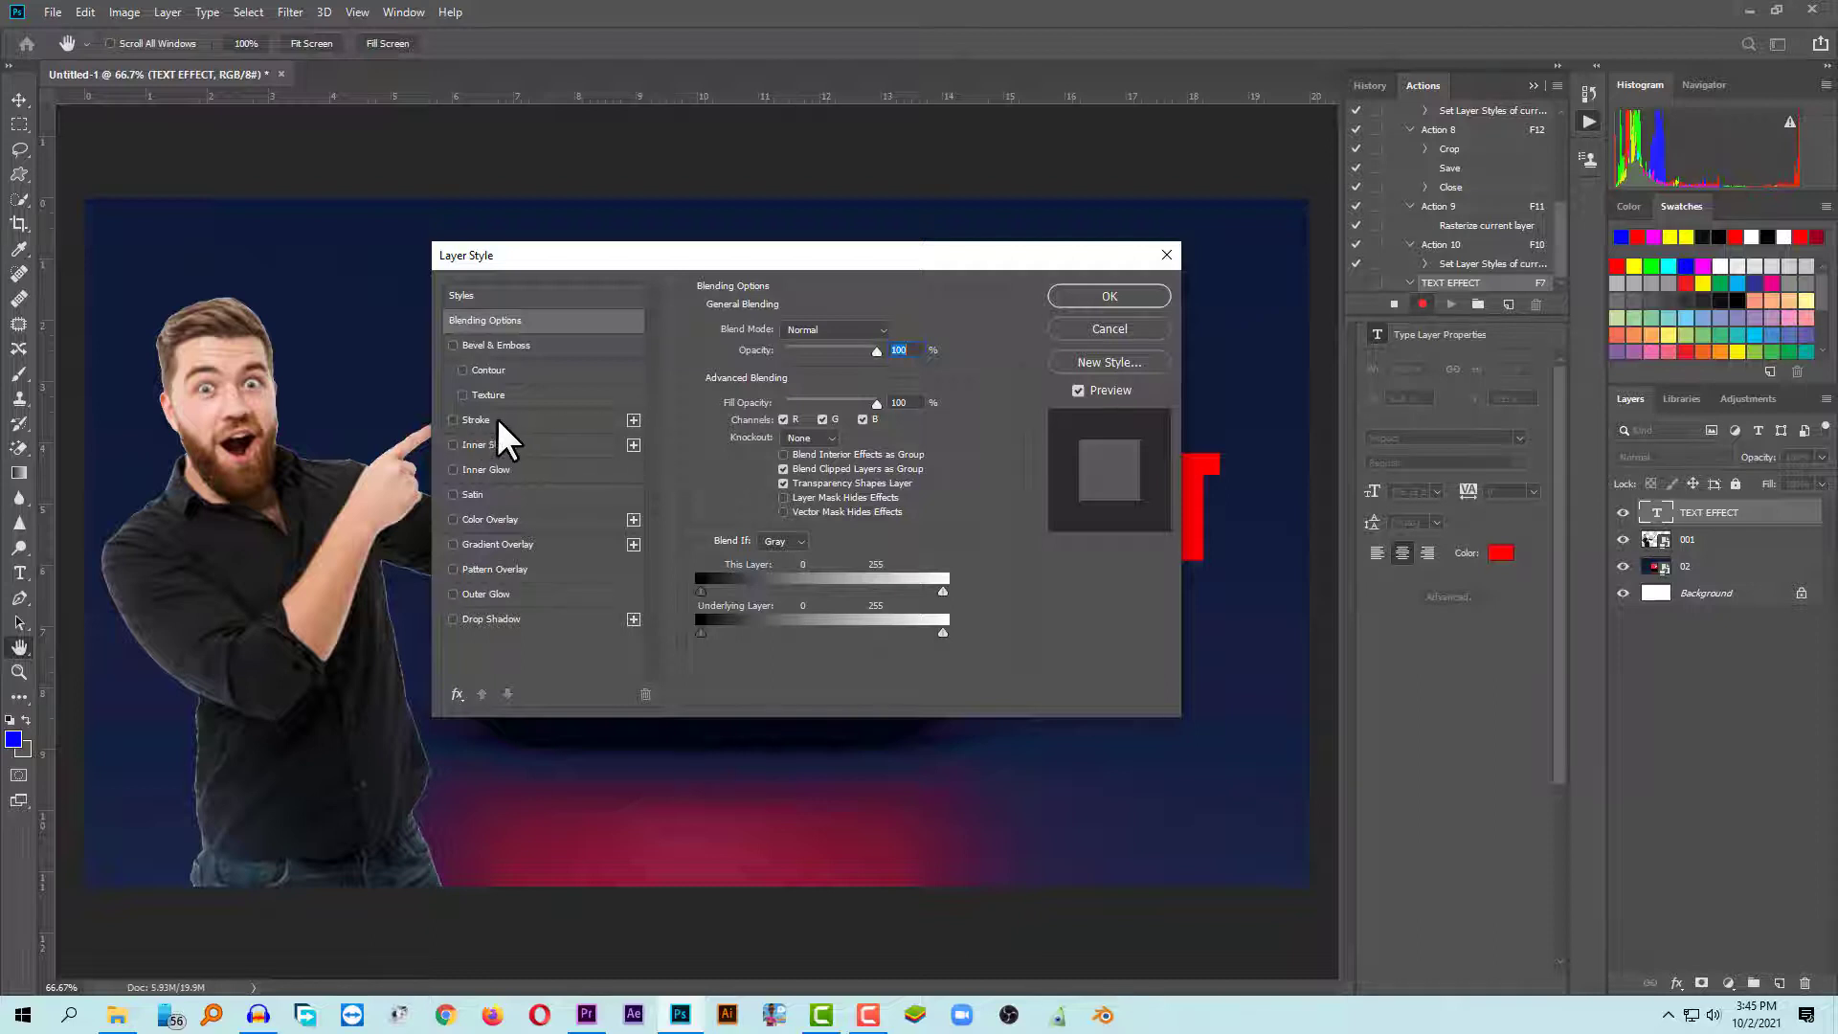
mouse_move(641, 261)
left_mouse_down()
mouse_move(875, 457)
mouse_move(900, 393)
left_mouse_up()
left_click(744, 552)
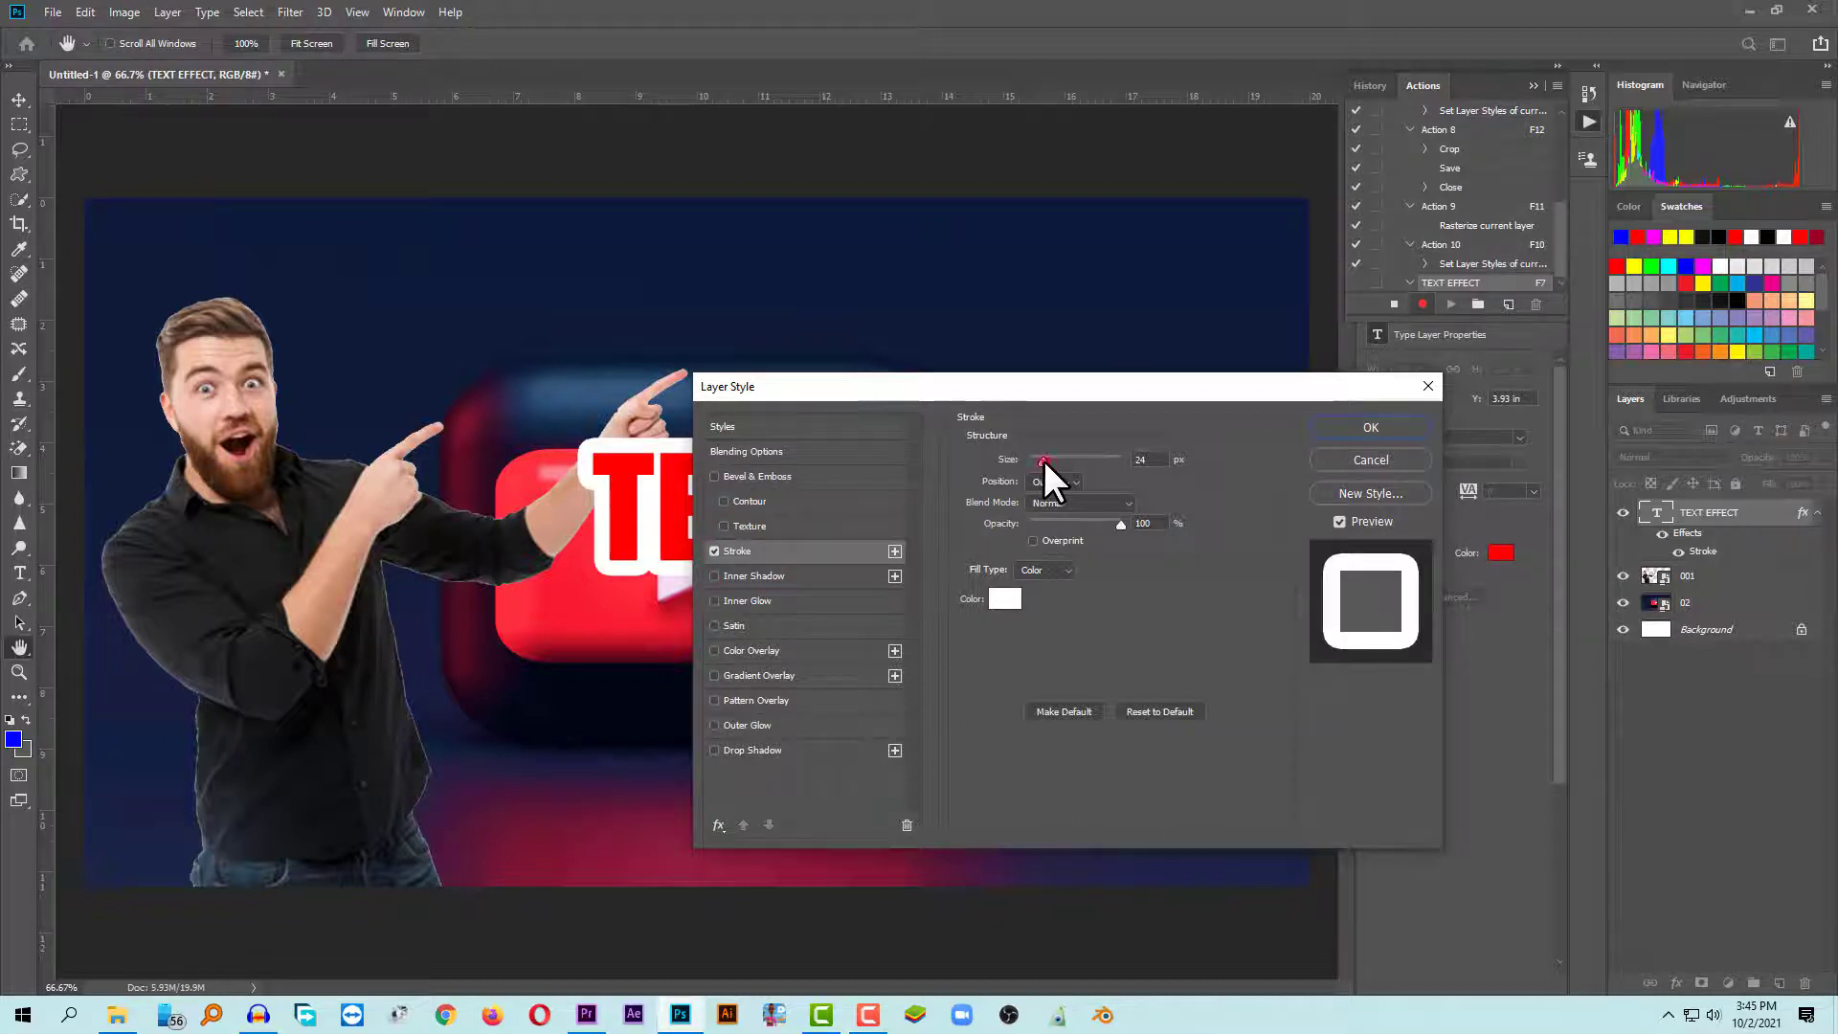
left_click_drag(1044, 459, 1038, 461)
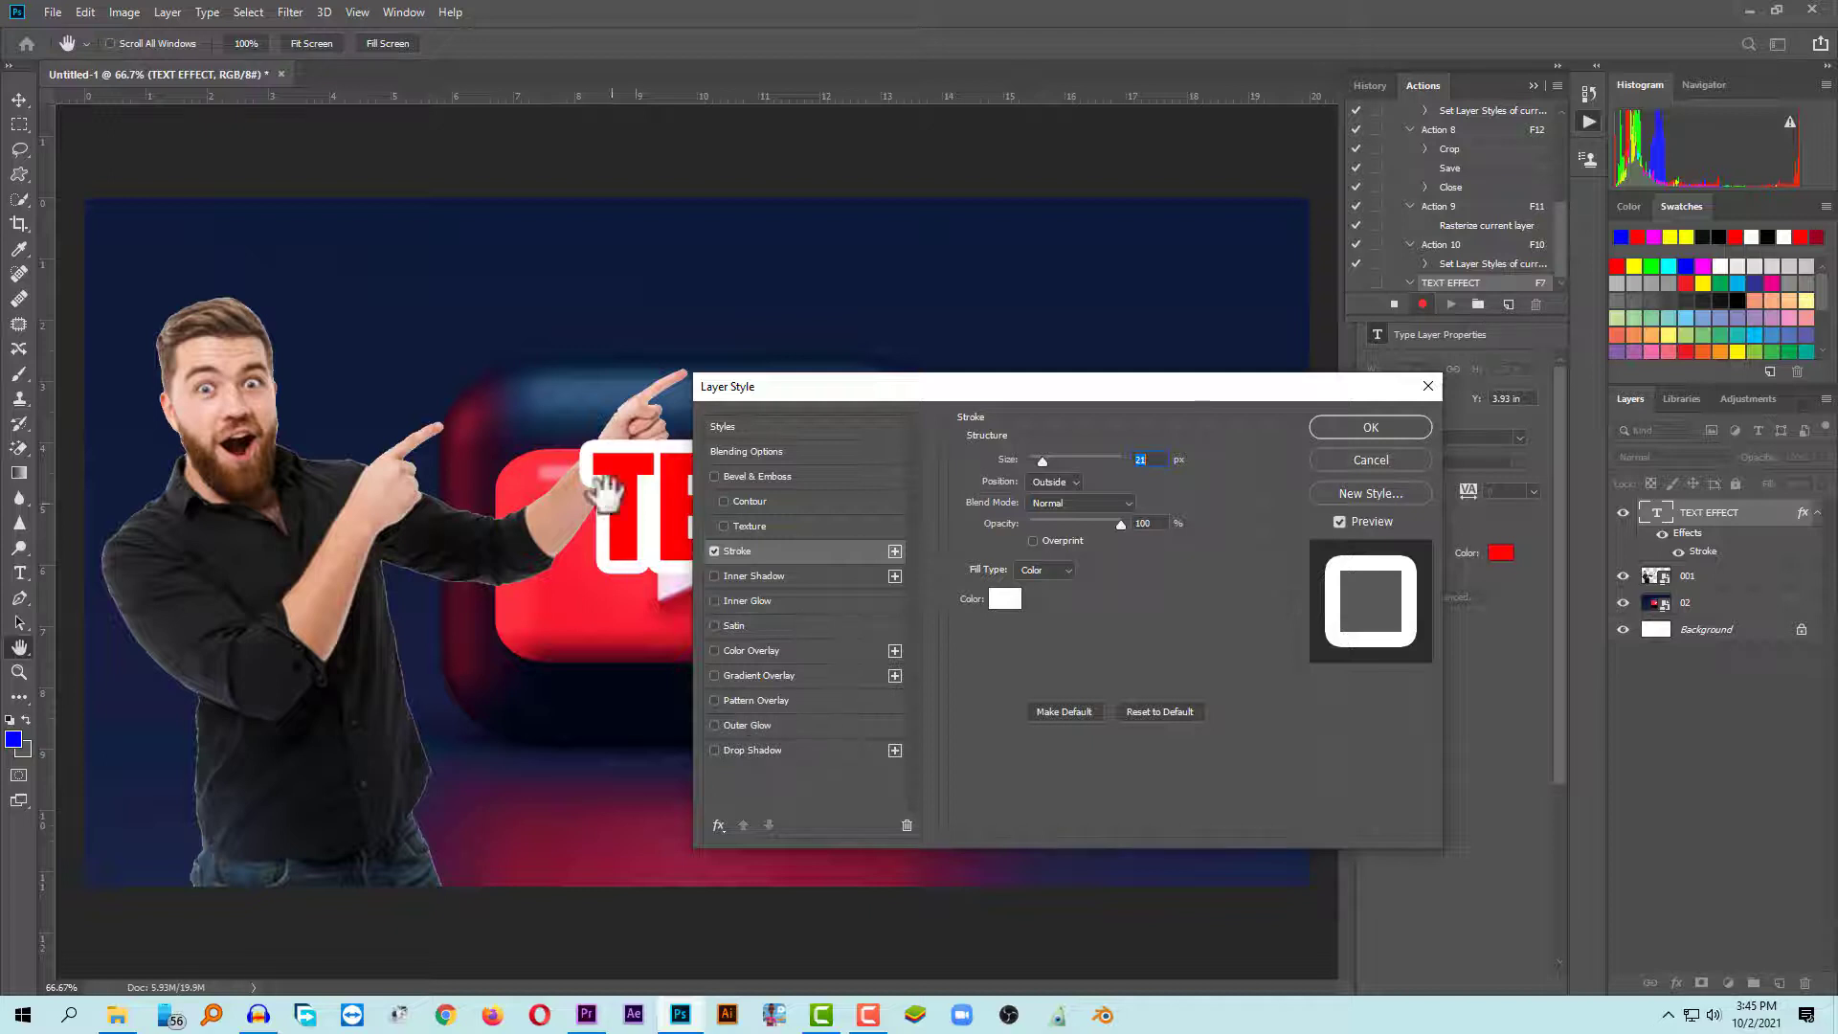
Step: Add a Multiply Gradient Overlay with the Black, White gradient, Linear style and a 0° angle to the TEXT EFFECT layer
left_click(772, 676)
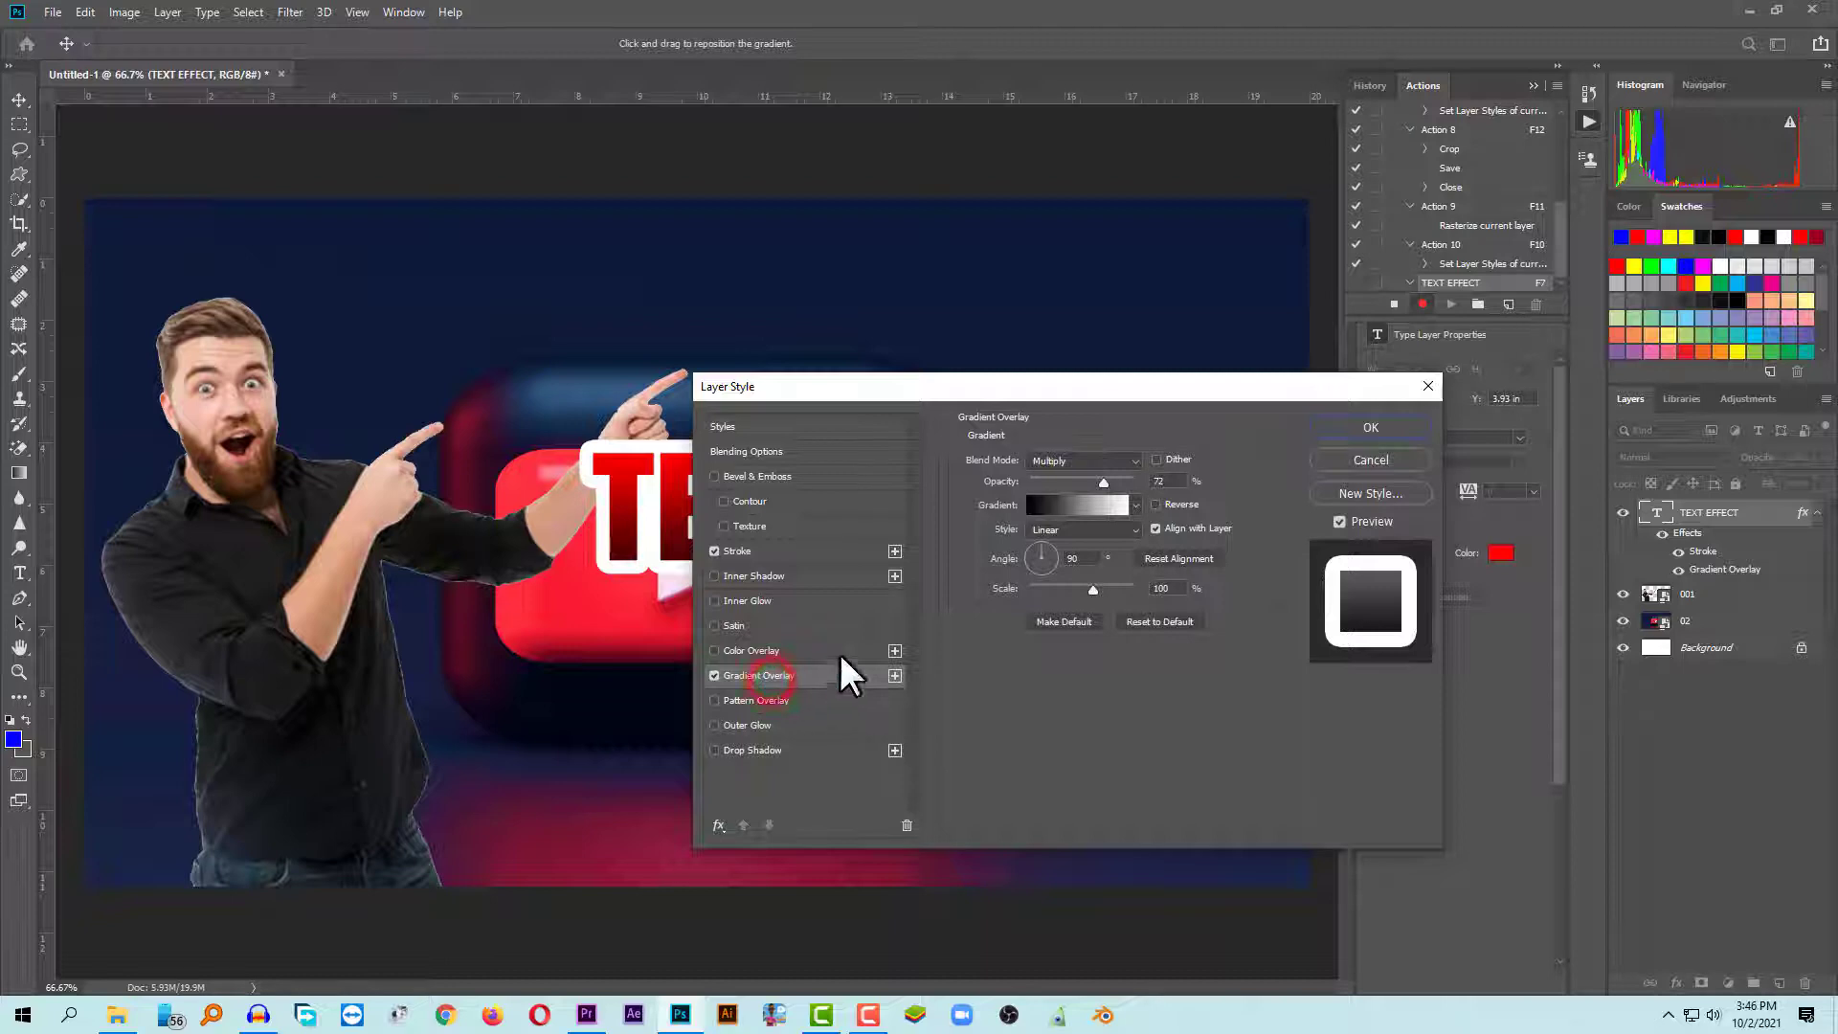
left_click(1089, 454)
left_click(1052, 524)
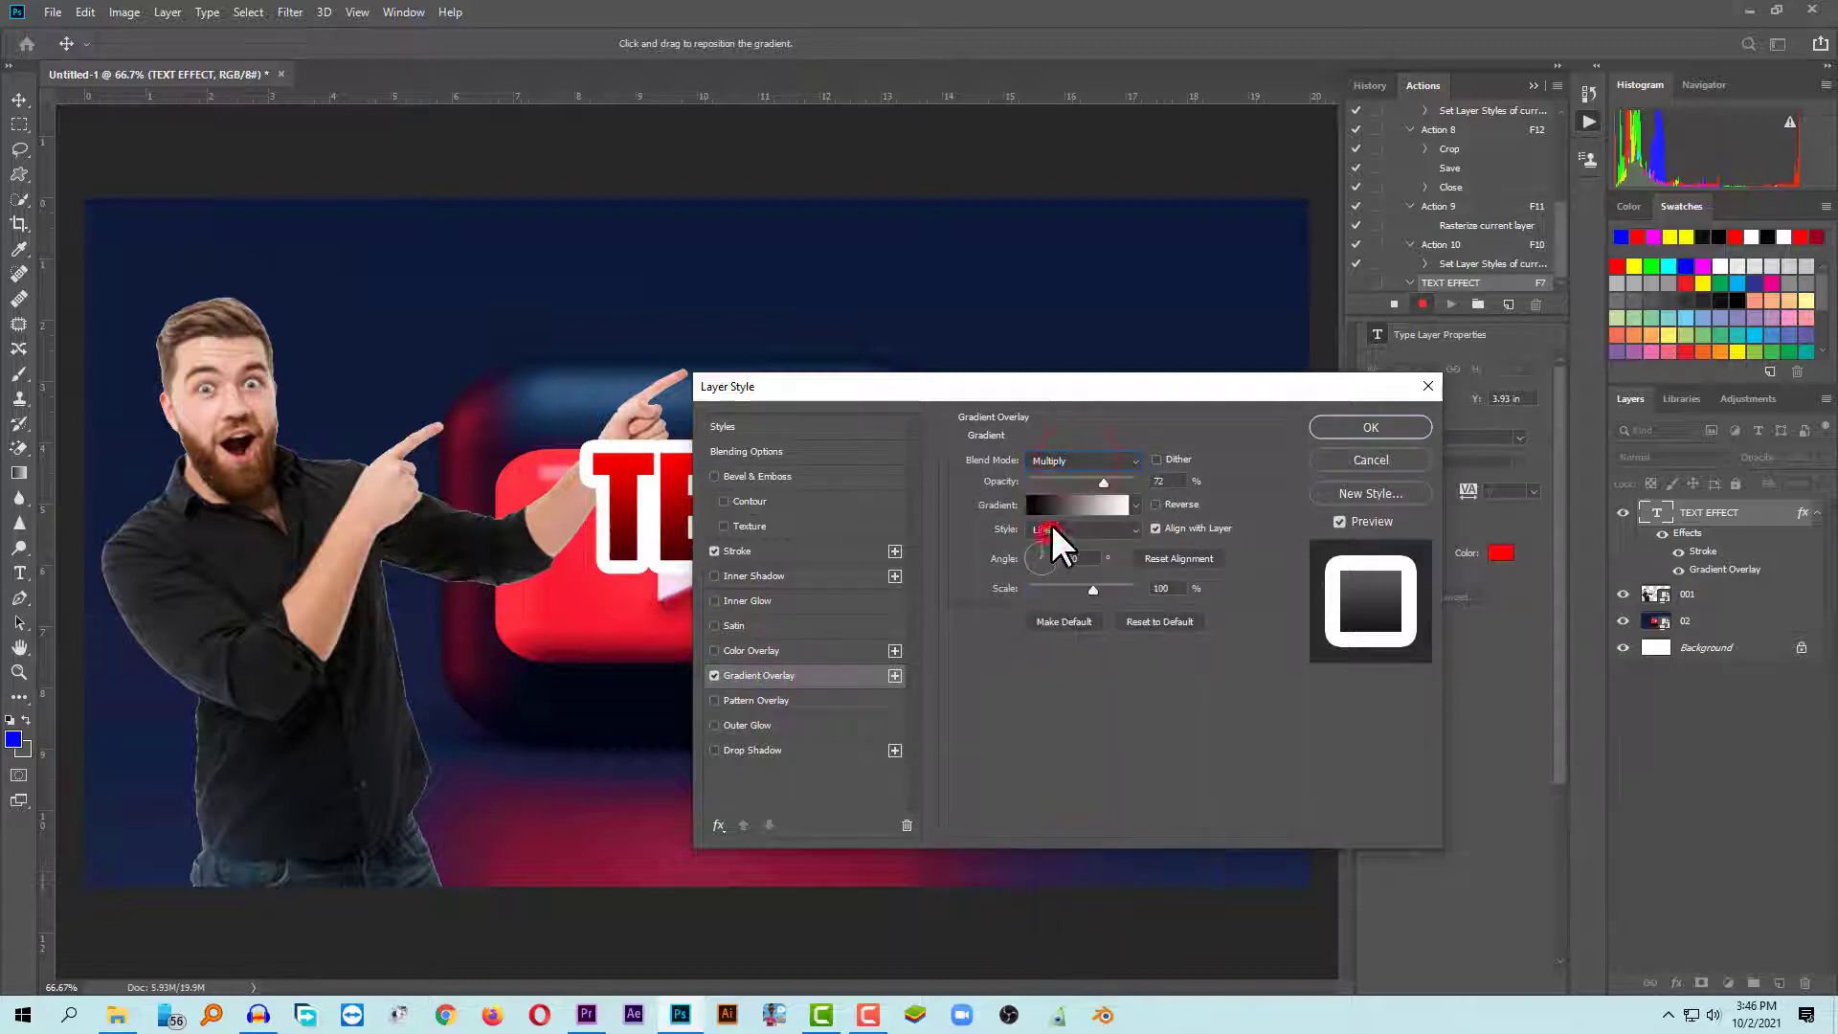
left_click(1047, 506)
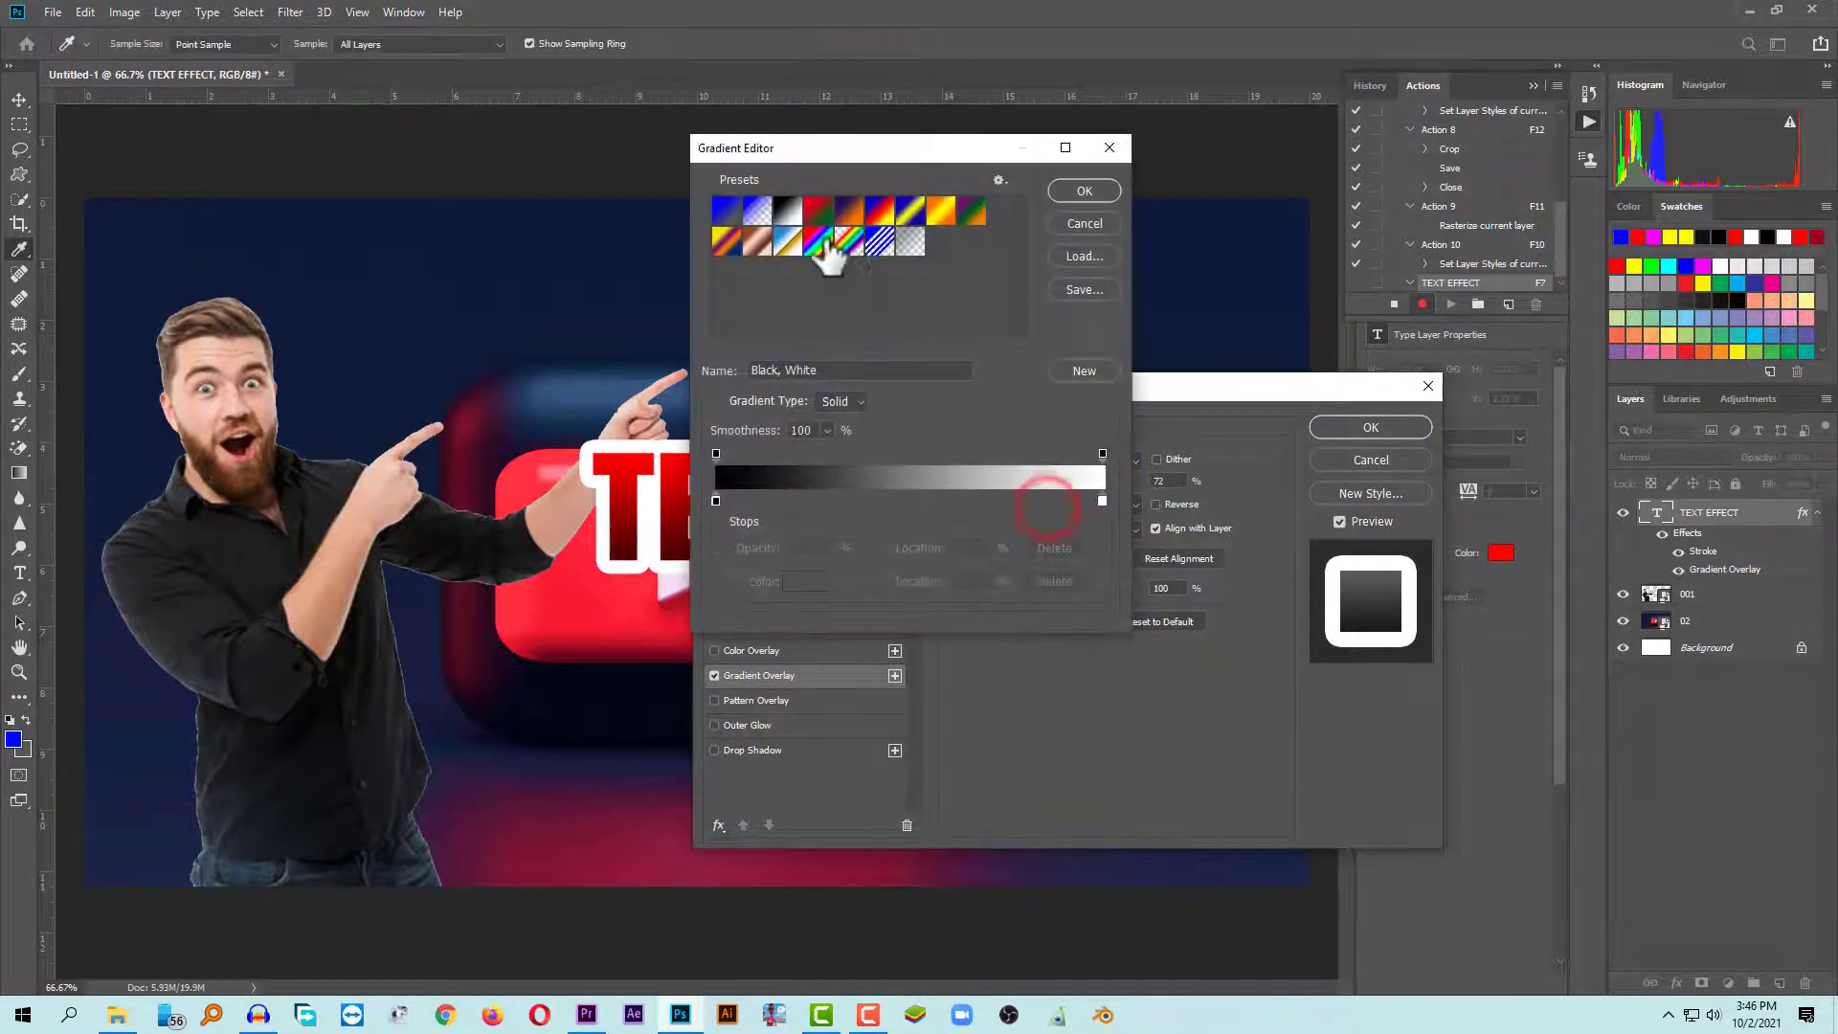
left_click(1085, 191)
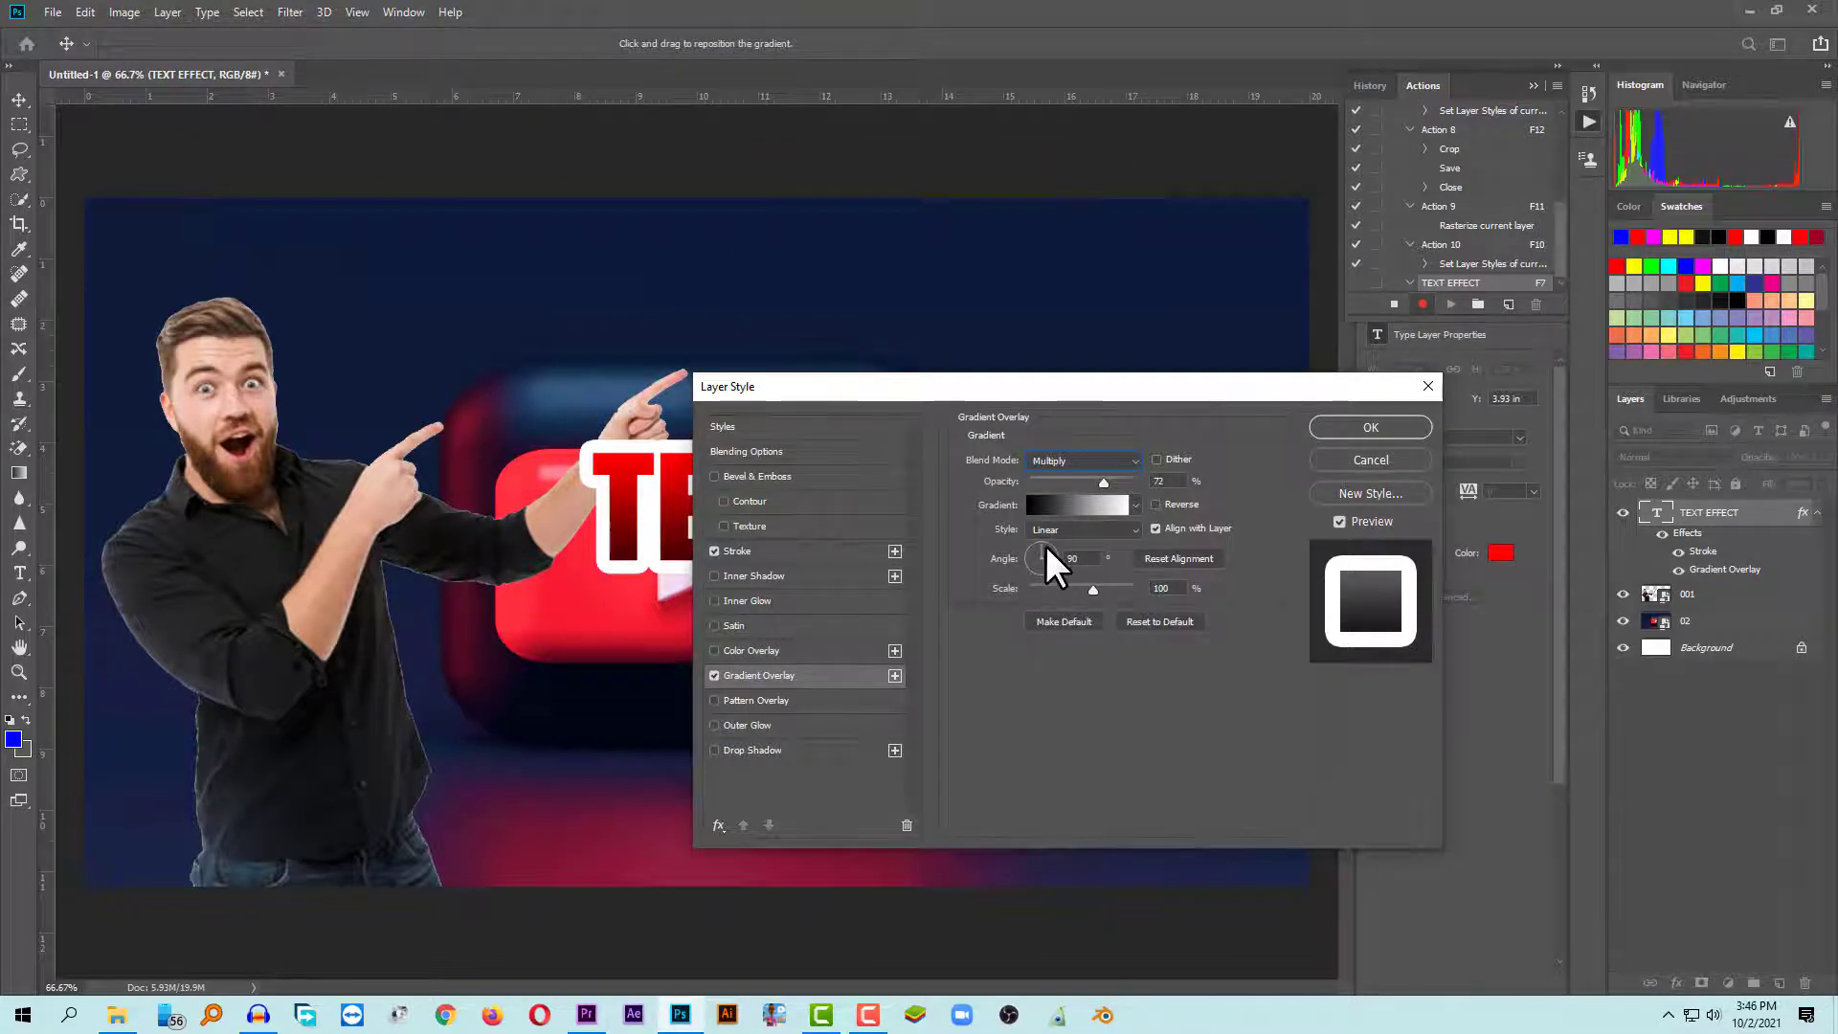
left_click_drag(1045, 548, 1063, 558)
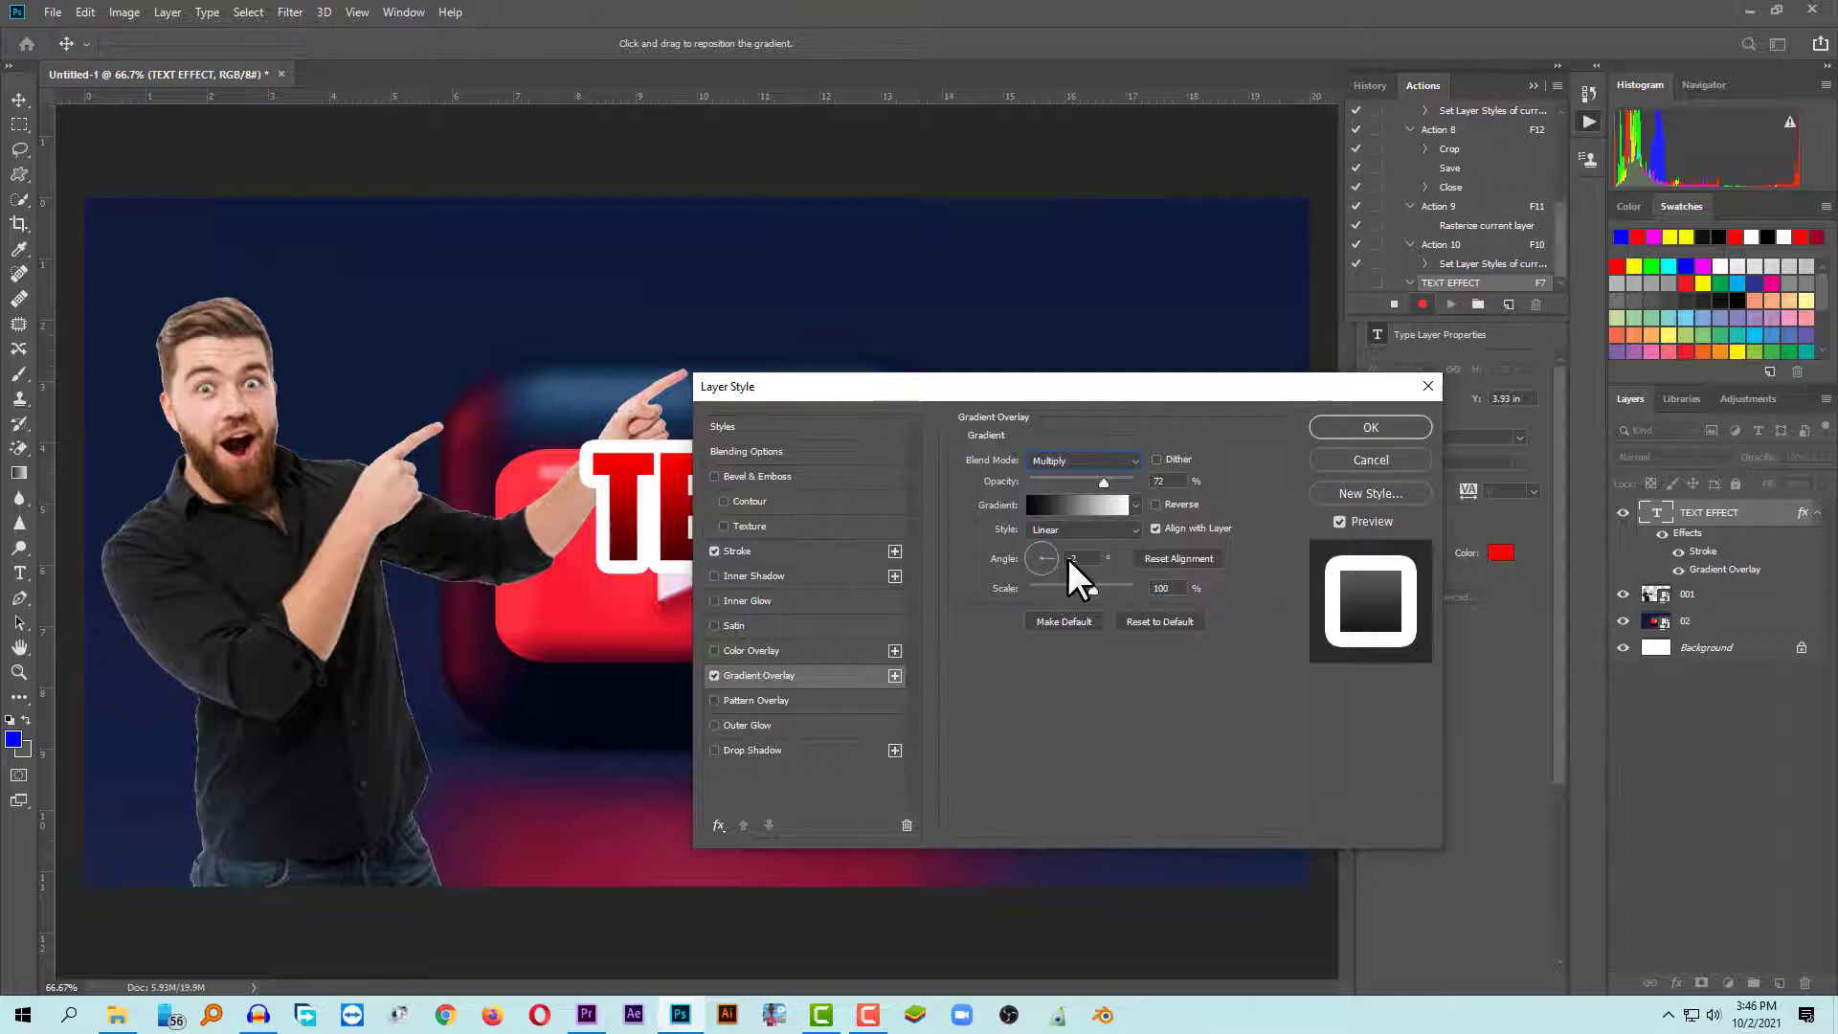
left_click_drag(953, 383, 1099, 388)
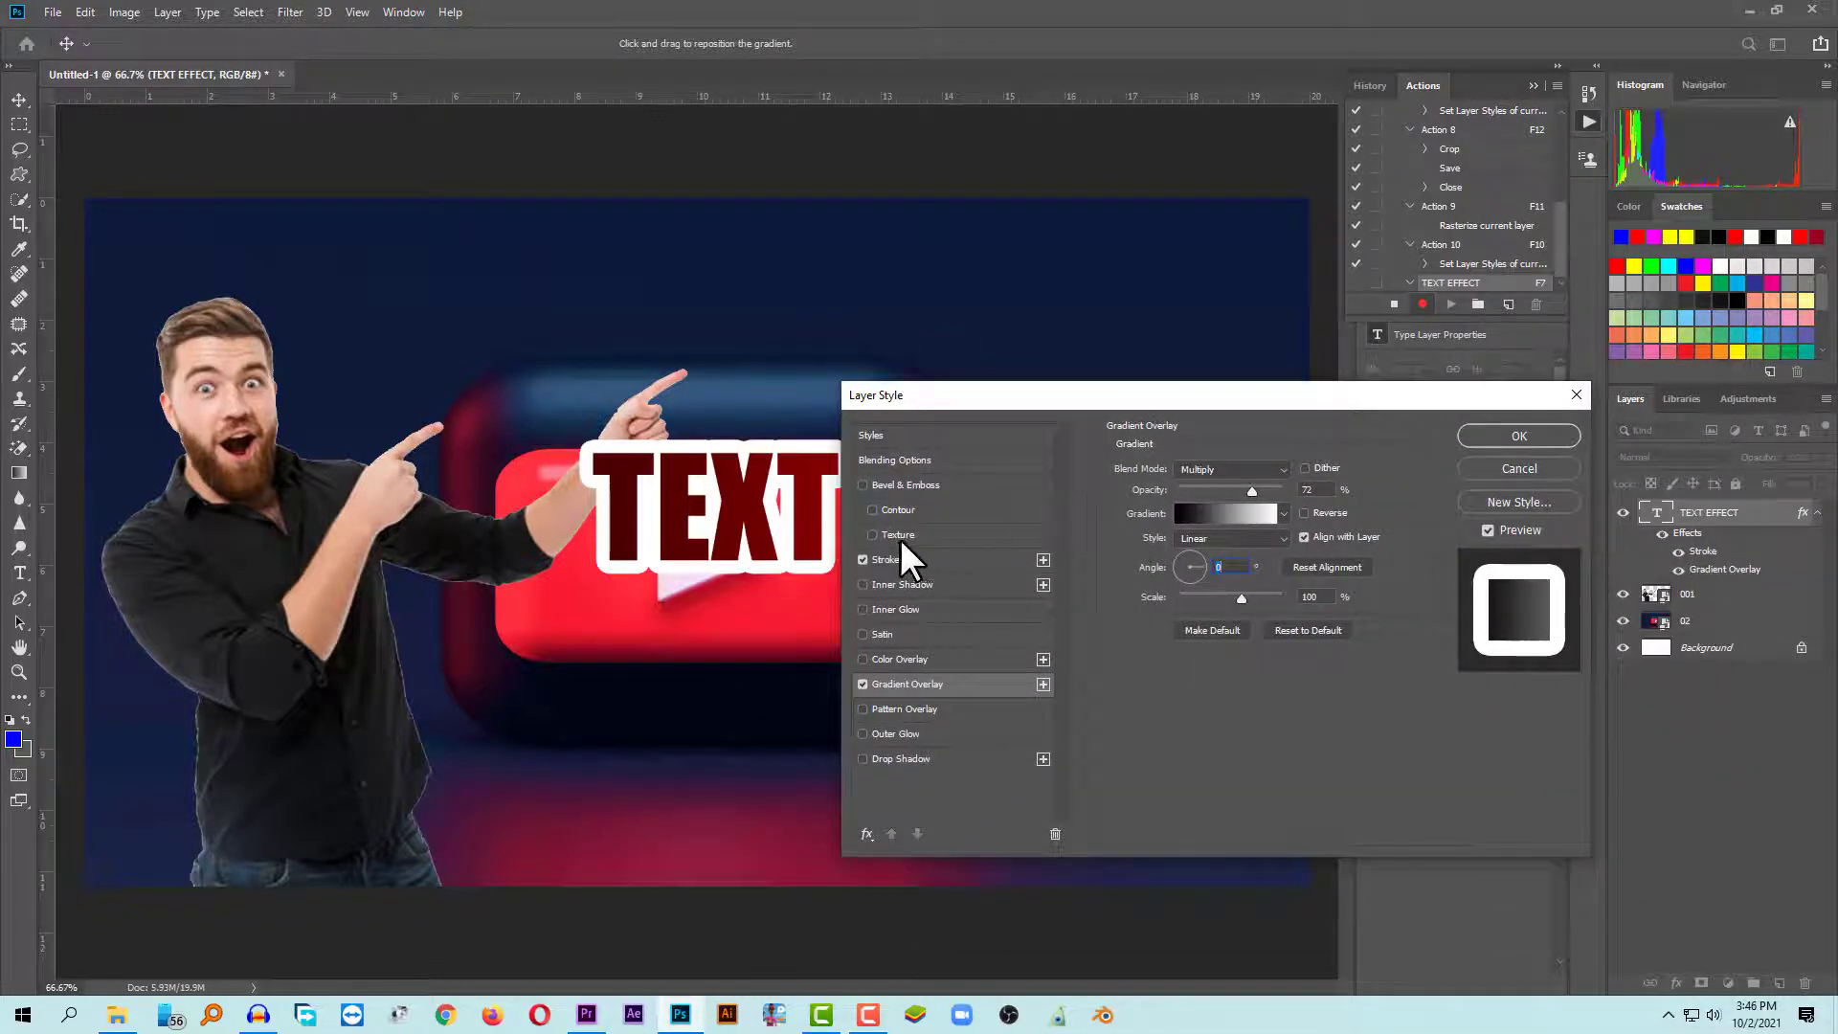
Step: Add an Inner Bevel with size 5 px, highlight opacity 69% and shadow opacity 70% to the text layer's style
left_click(917, 485)
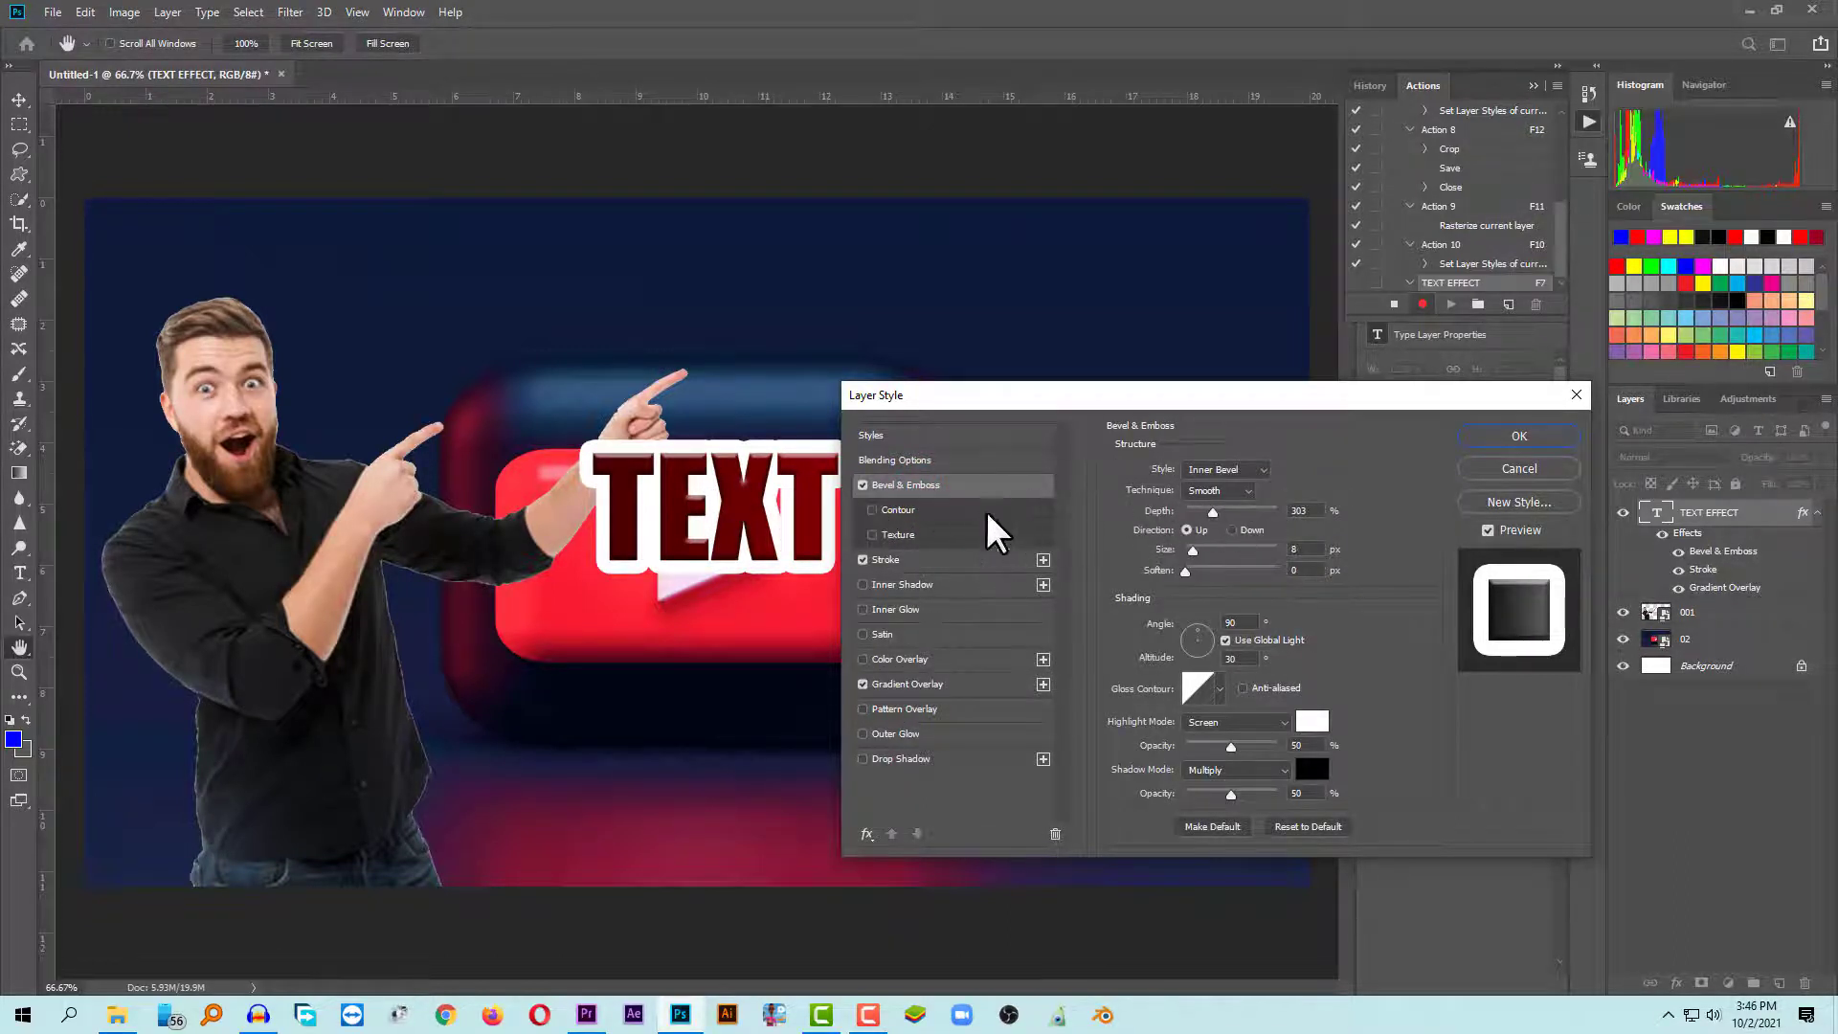
mouse_move(1193, 548)
left_mouse_down()
mouse_move(1209, 544)
mouse_move(1191, 557)
left_mouse_up()
left_click_drag(1232, 747, 1303, 797)
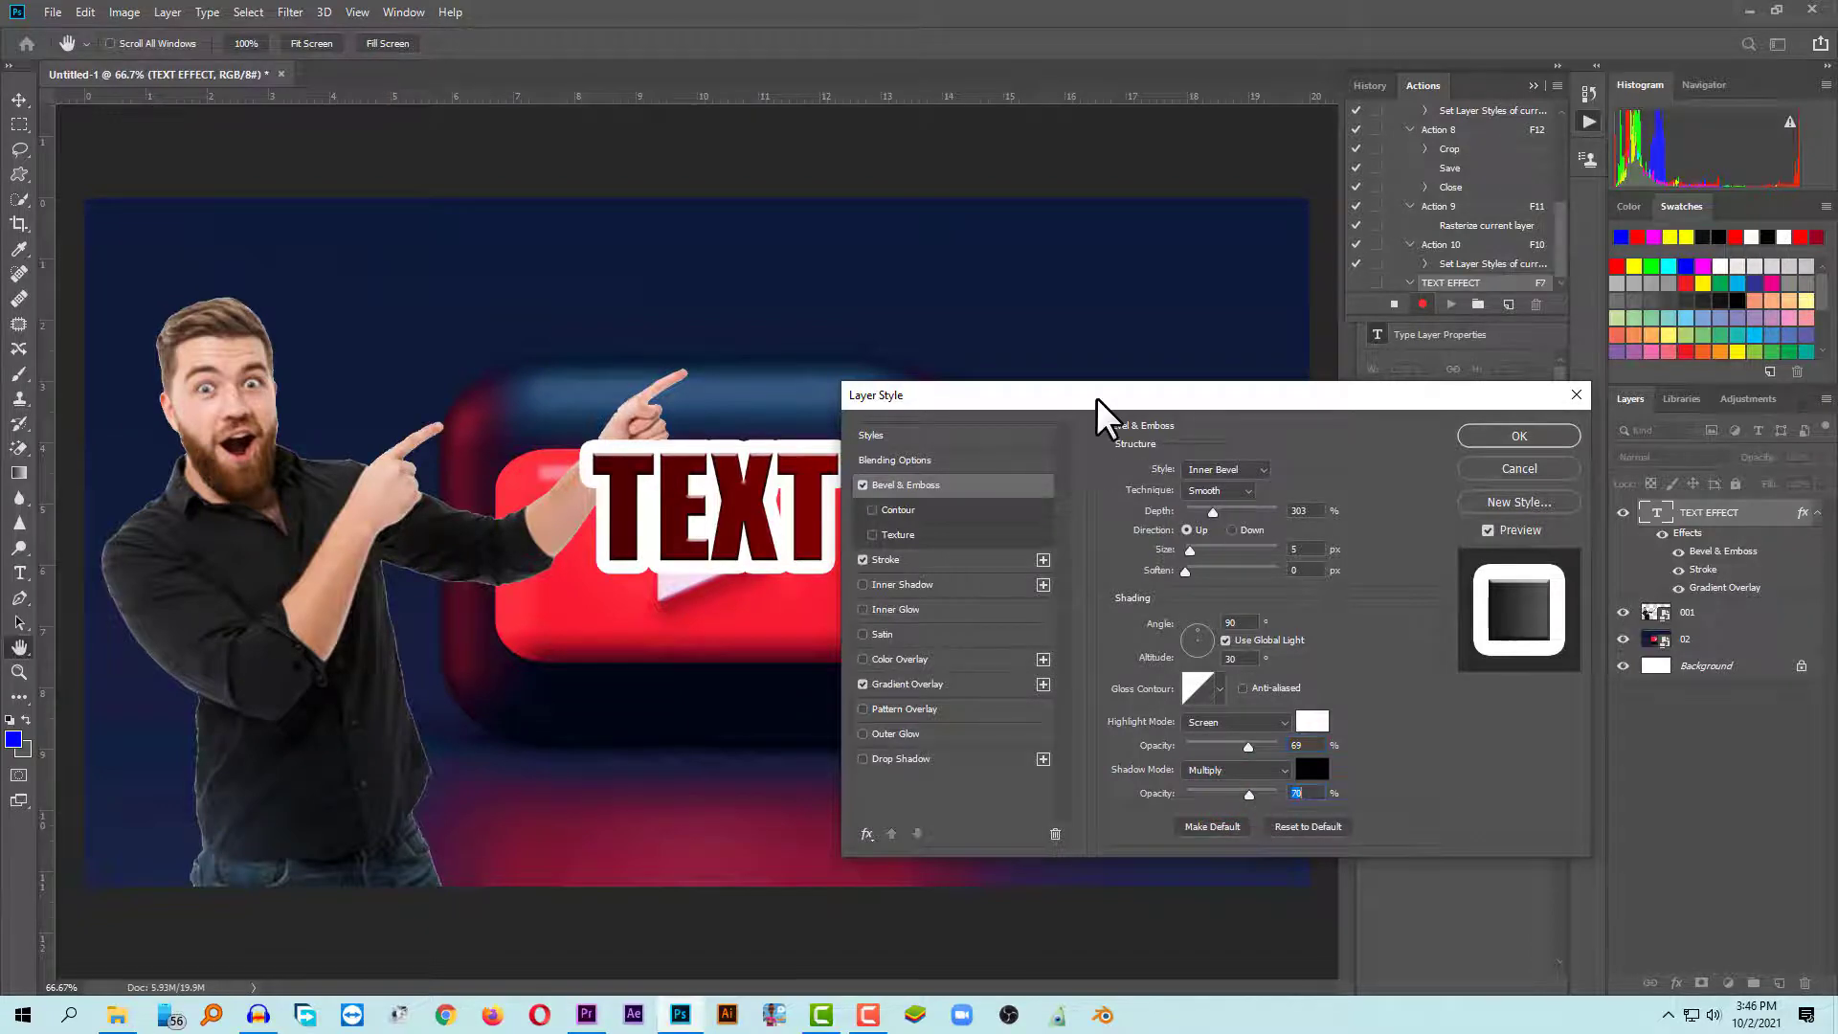
left_click_drag(1095, 398, 1261, 238)
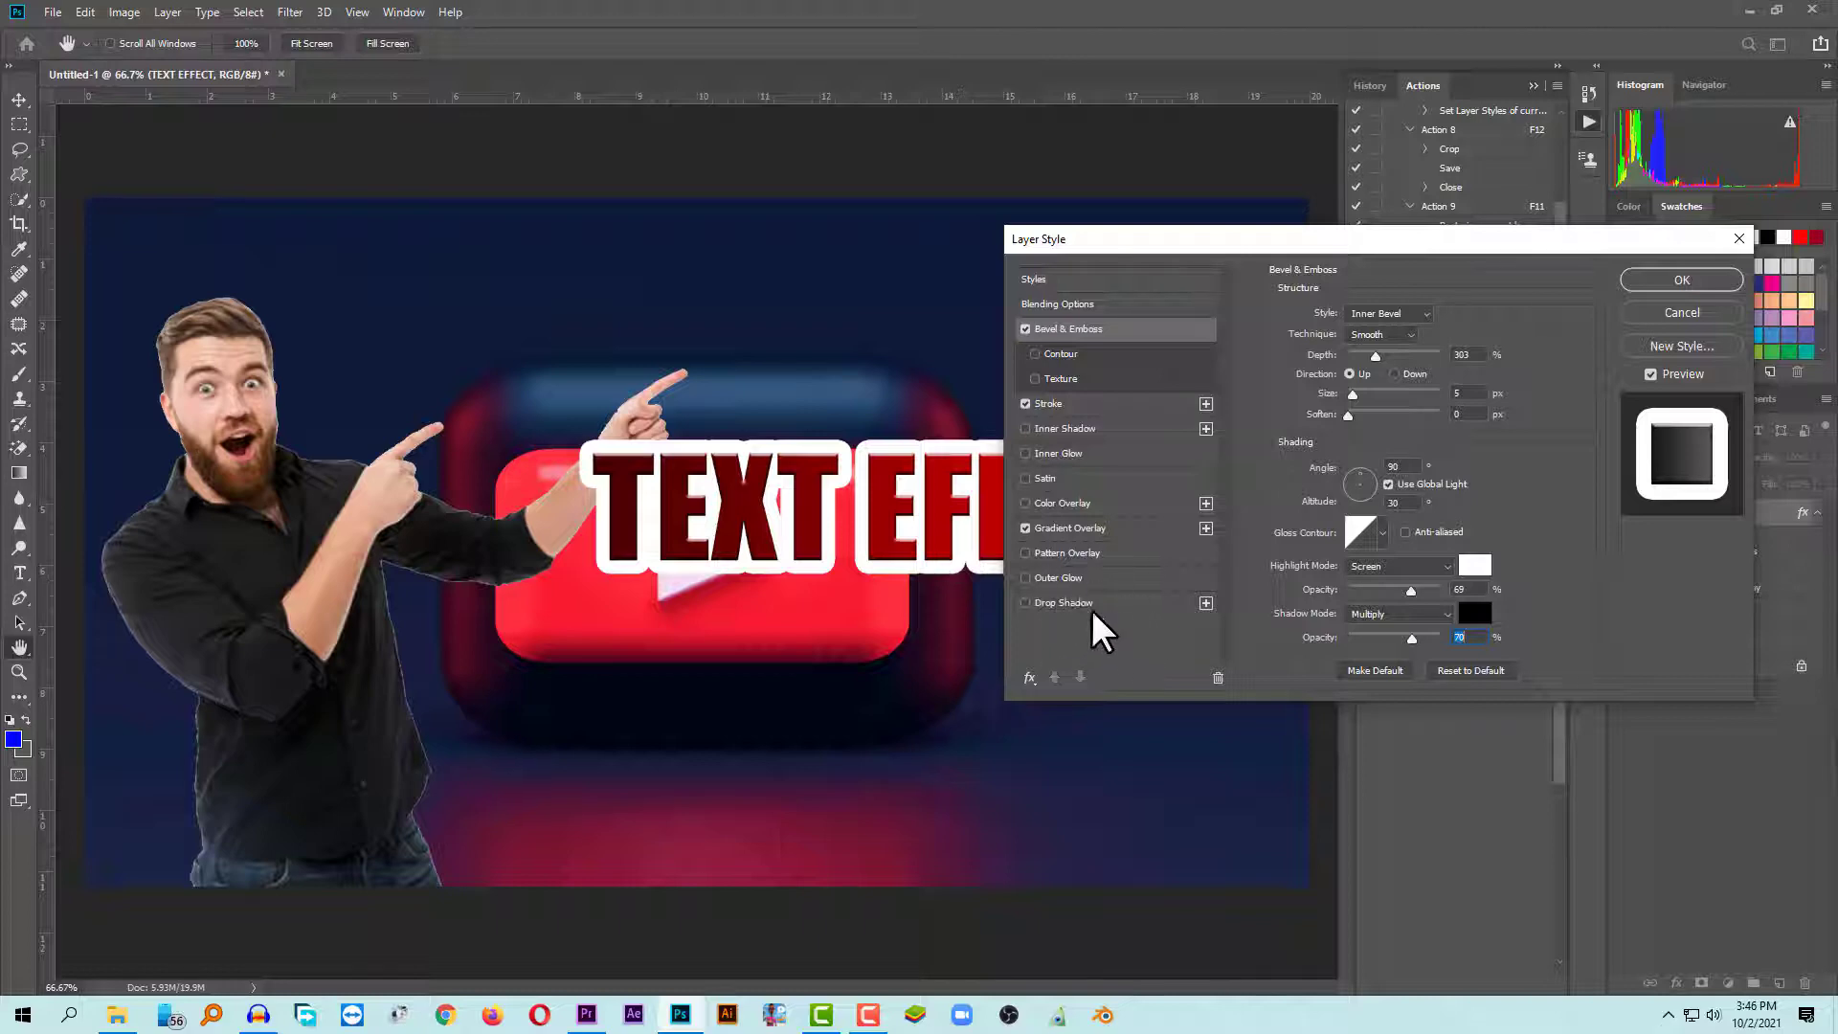
Step: Add a black Outer Glow to the text and set its spread to 86%
left_click(1072, 577)
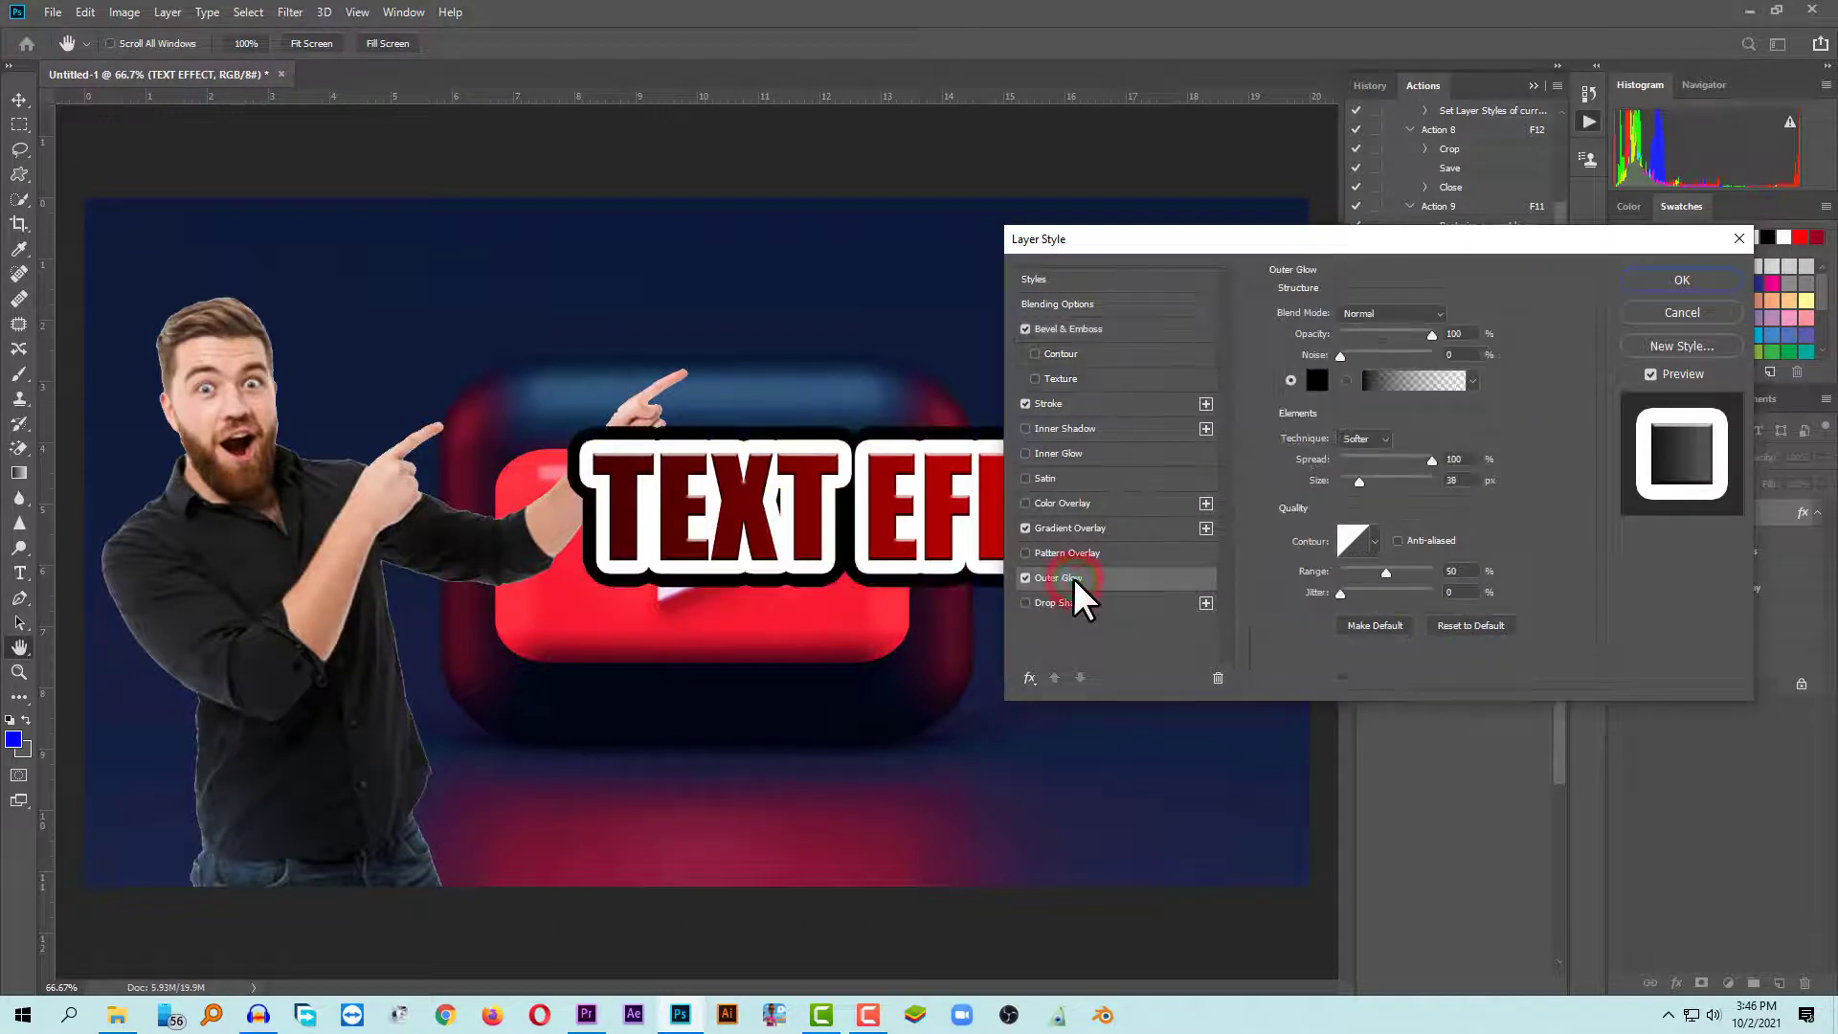
left_click(1317, 380)
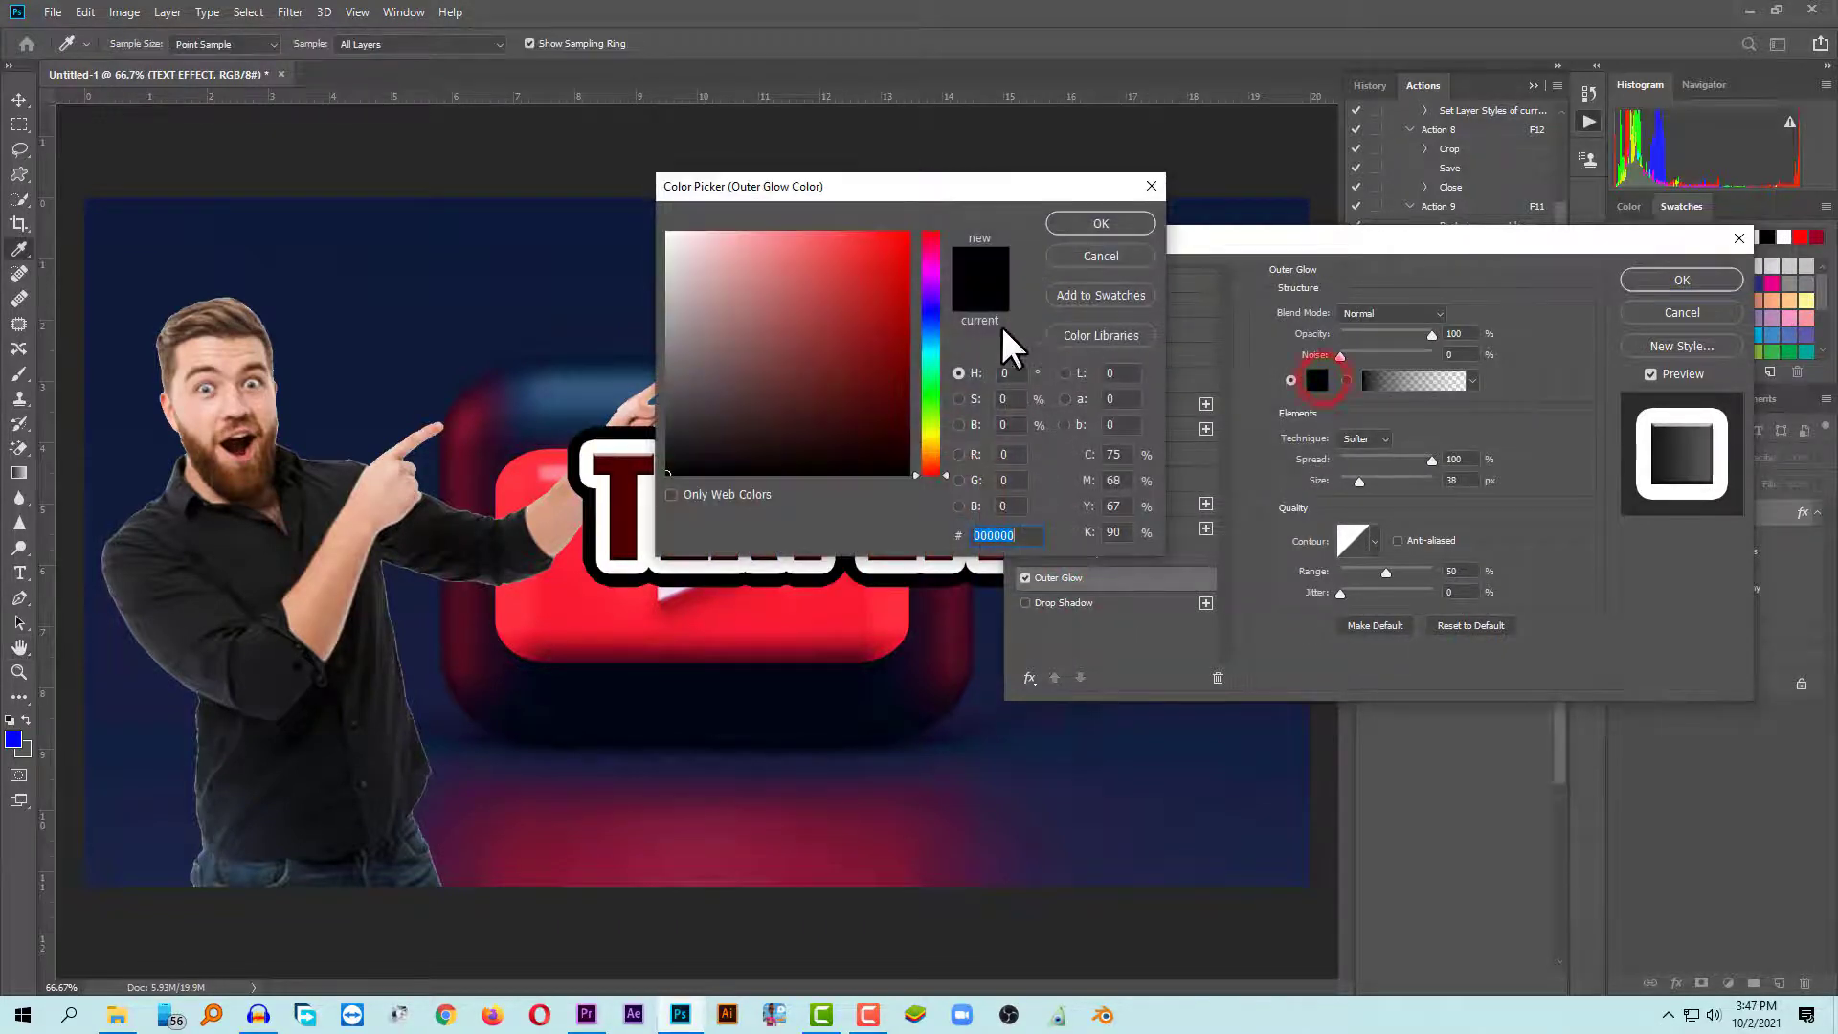
left_click(1103, 226)
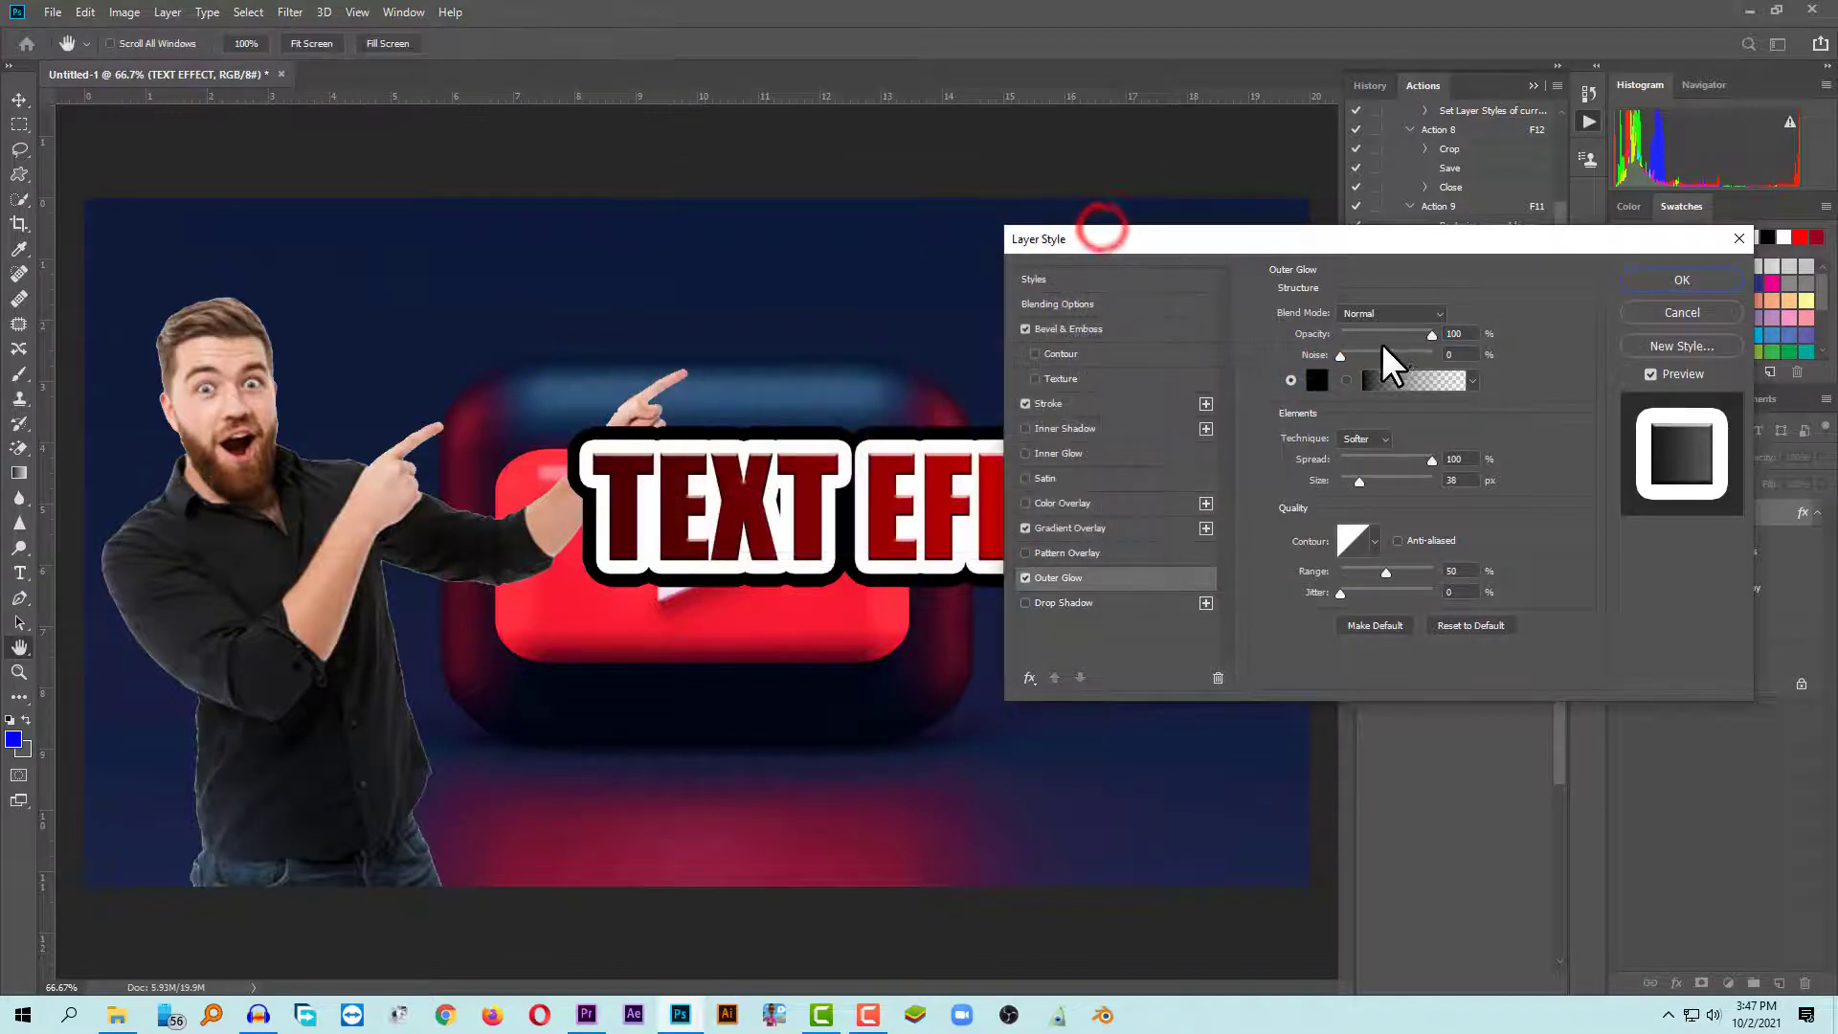
mouse_move(1423, 461)
left_mouse_down()
mouse_move(1392, 465)
mouse_move(1421, 466)
left_mouse_up()
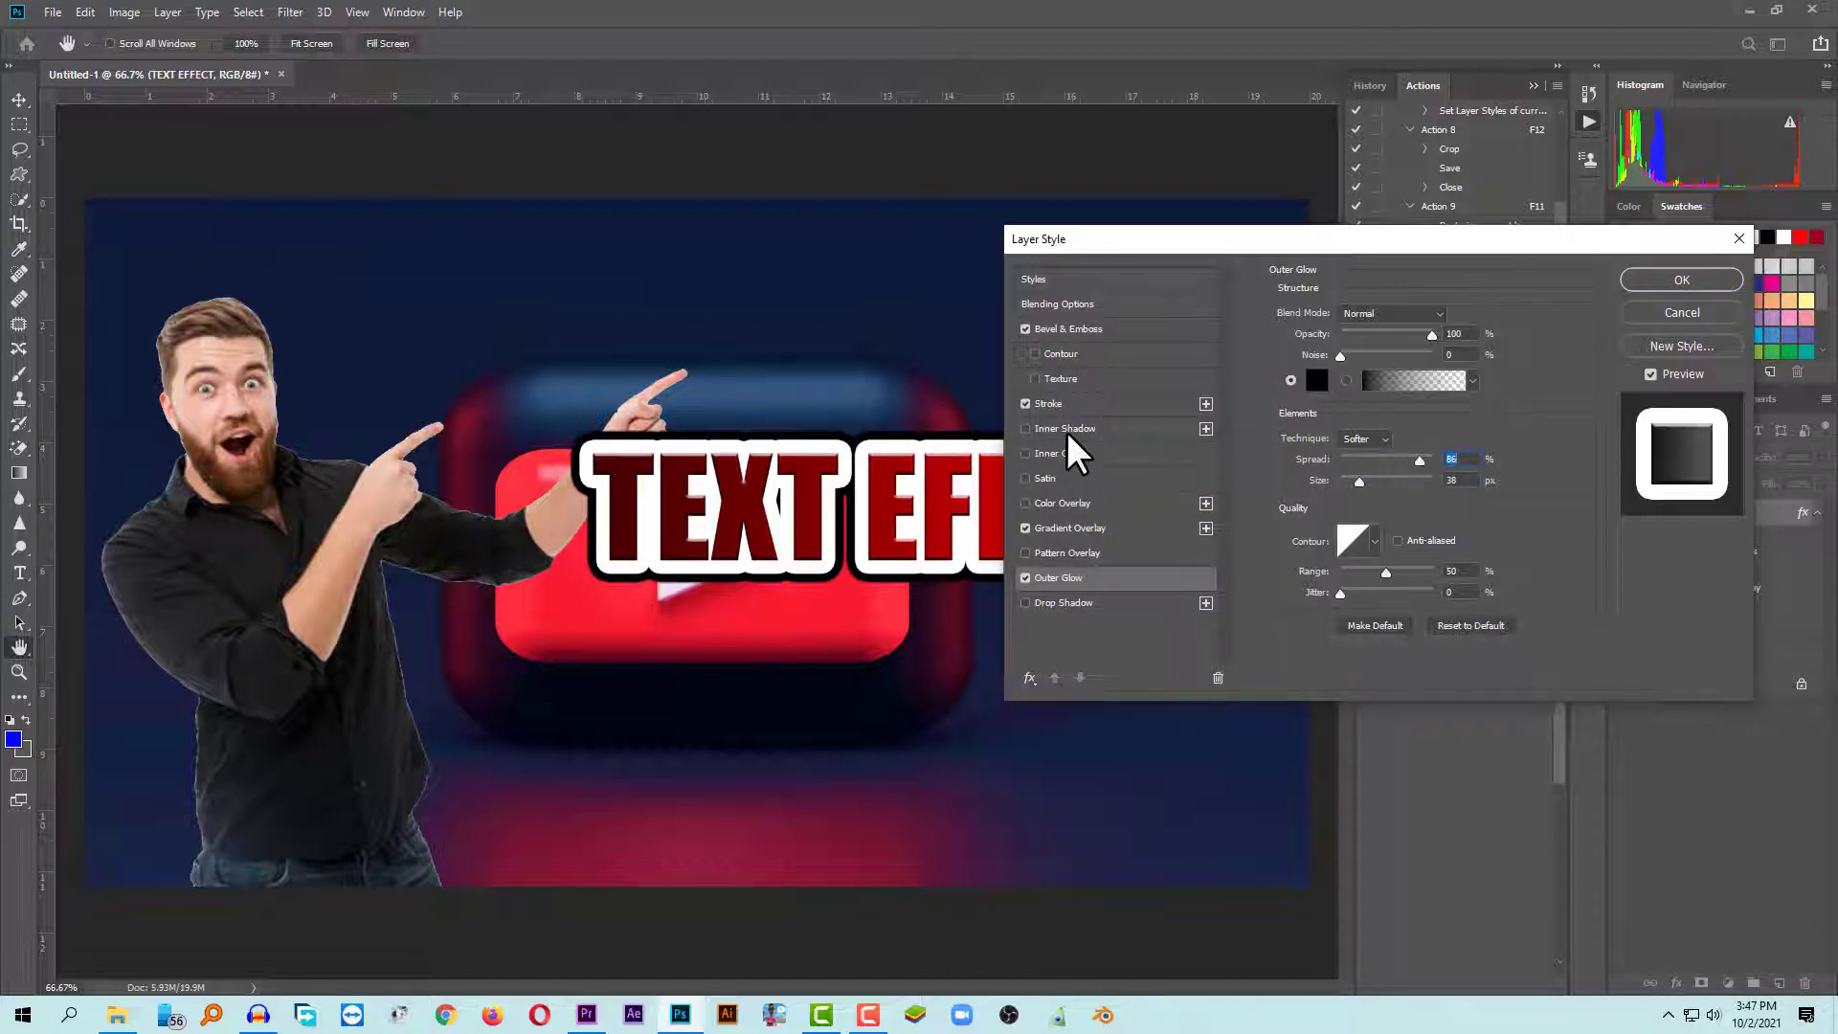
Step: Add a Drop Shadow with a 28 px distance and slightly increased size, and apply the layer style
left_click(1071, 605)
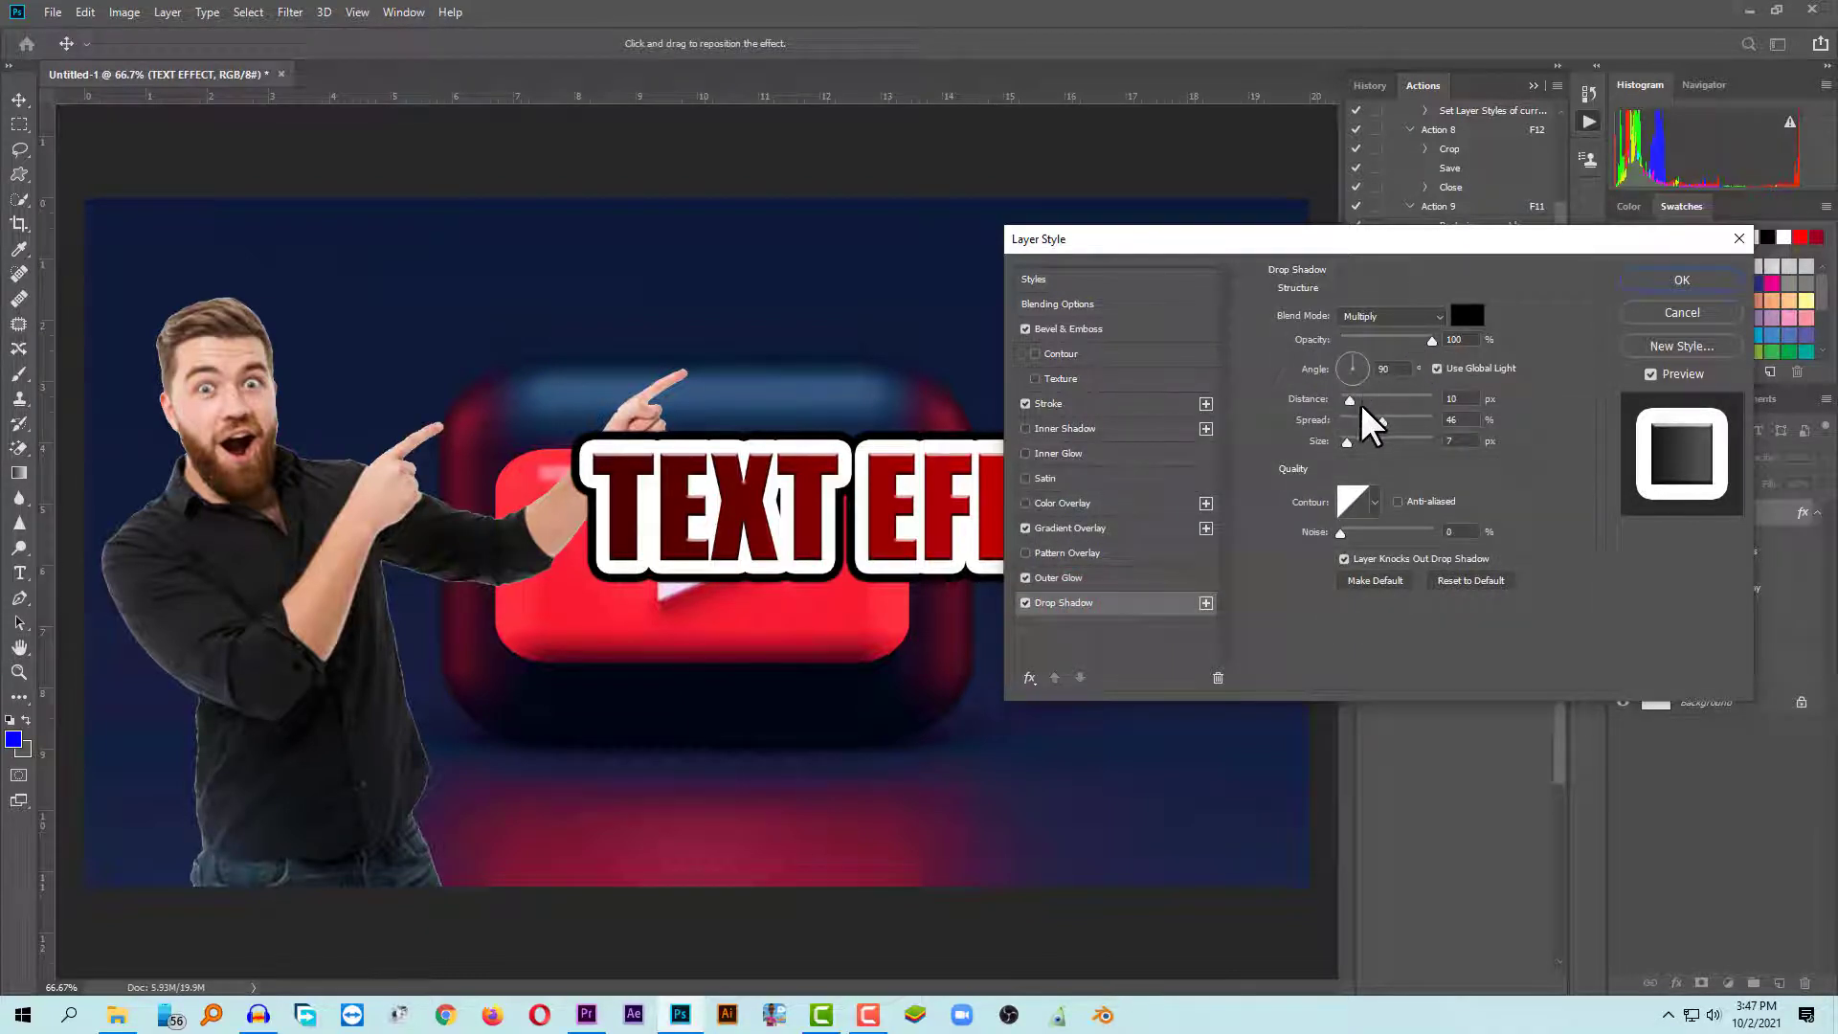
mouse_move(1352, 402)
left_mouse_down()
mouse_move(1396, 404)
mouse_move(1367, 404)
left_mouse_up()
left_click_drag(1348, 445, 1354, 445)
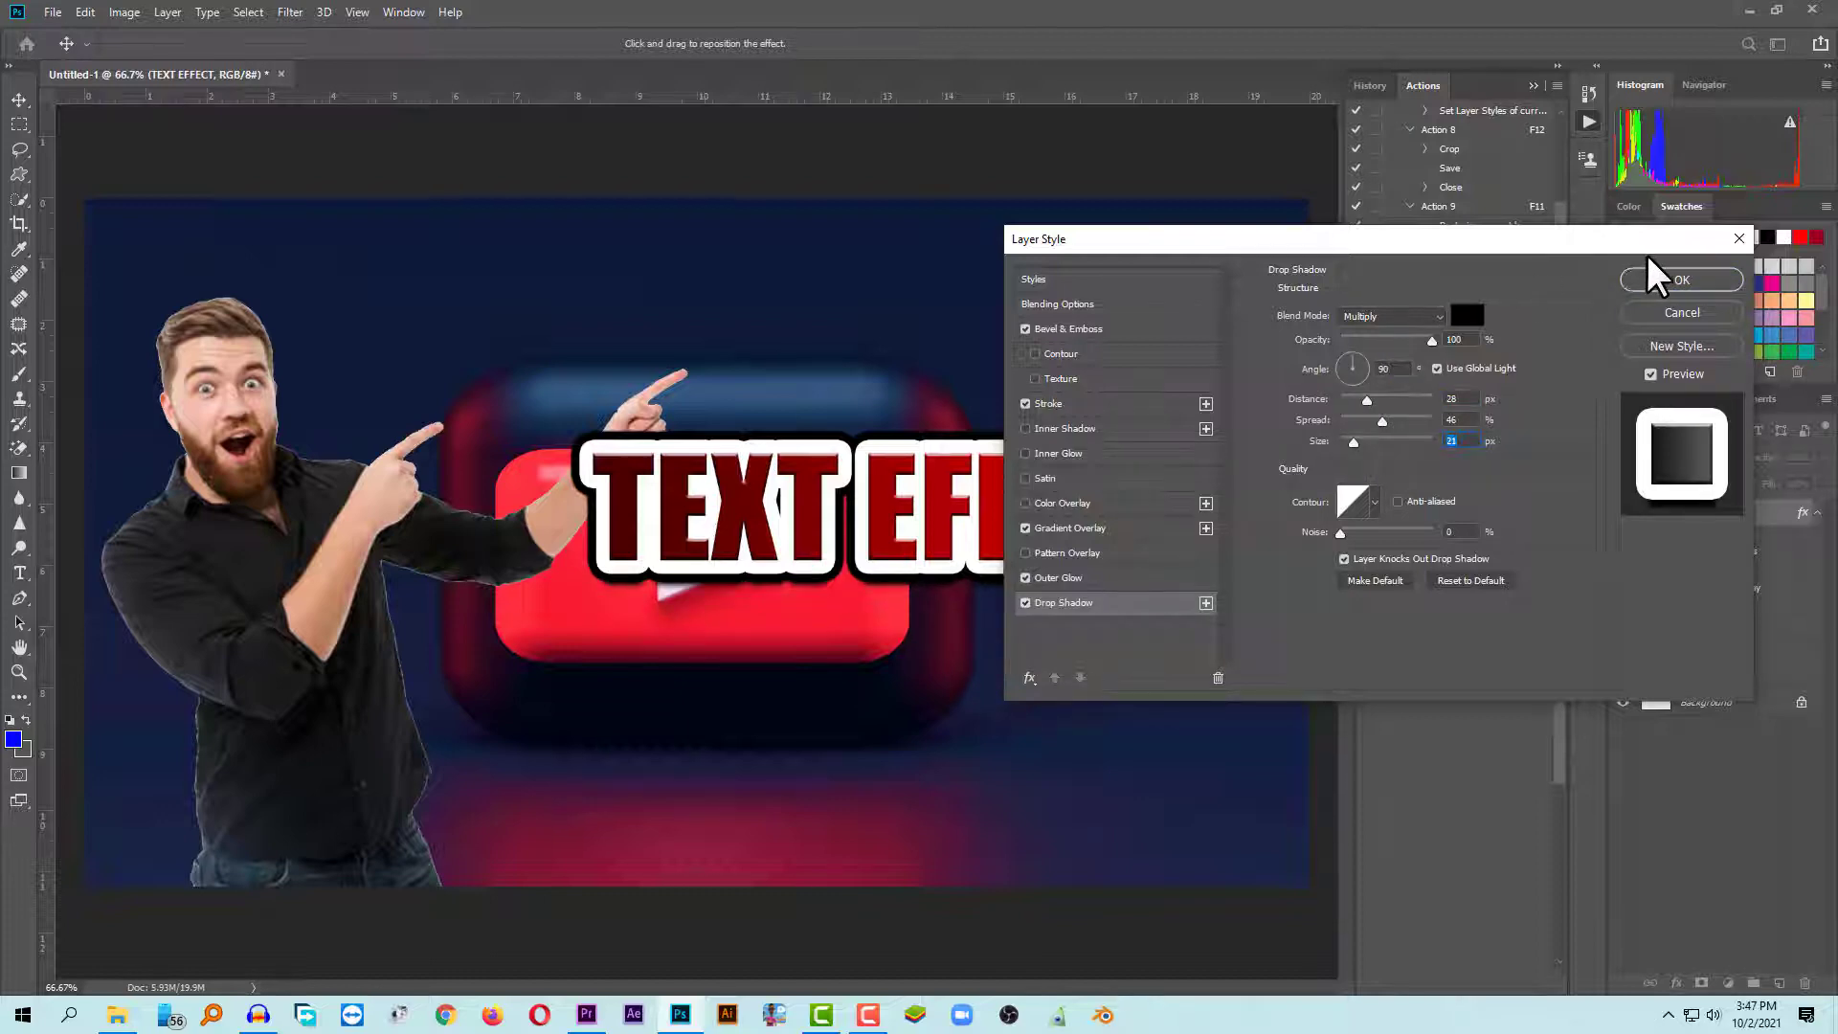
left_click(1682, 280)
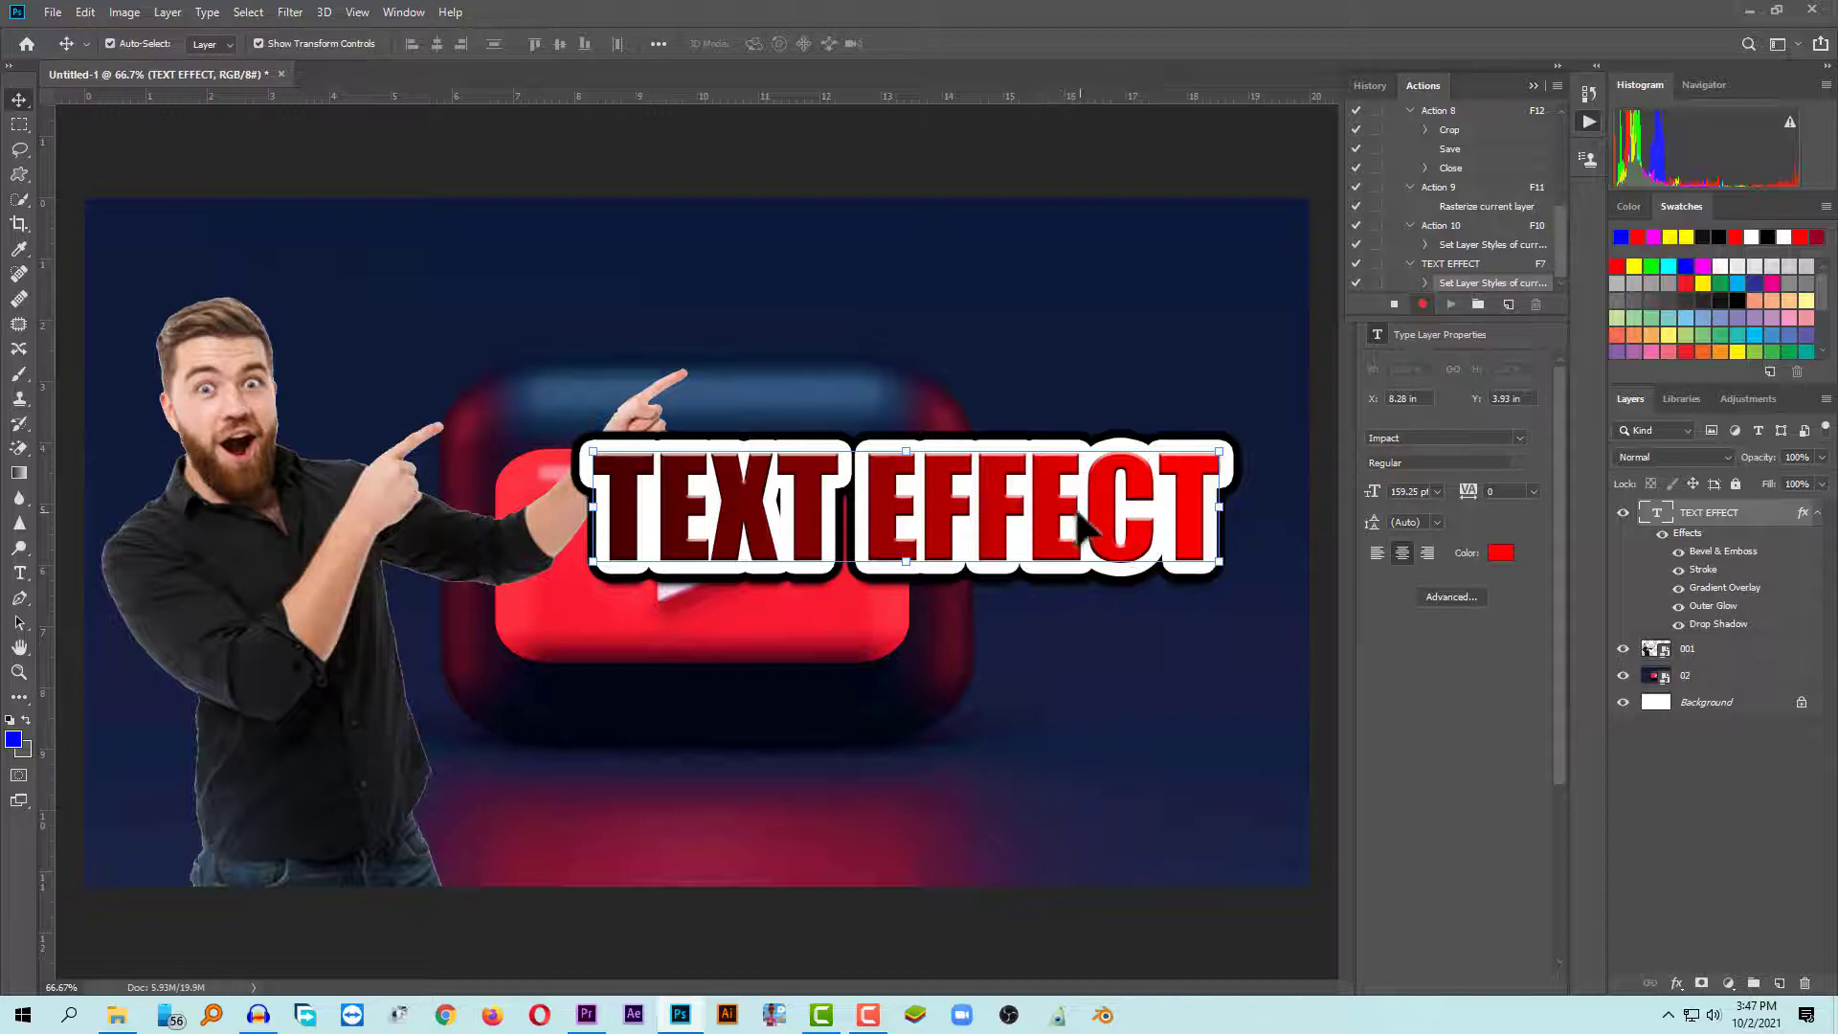
Step: Move the styled title up within the recorded action, stop recording, and reposition the title above the play button
left_click_drag(1048, 517, 1009, 474)
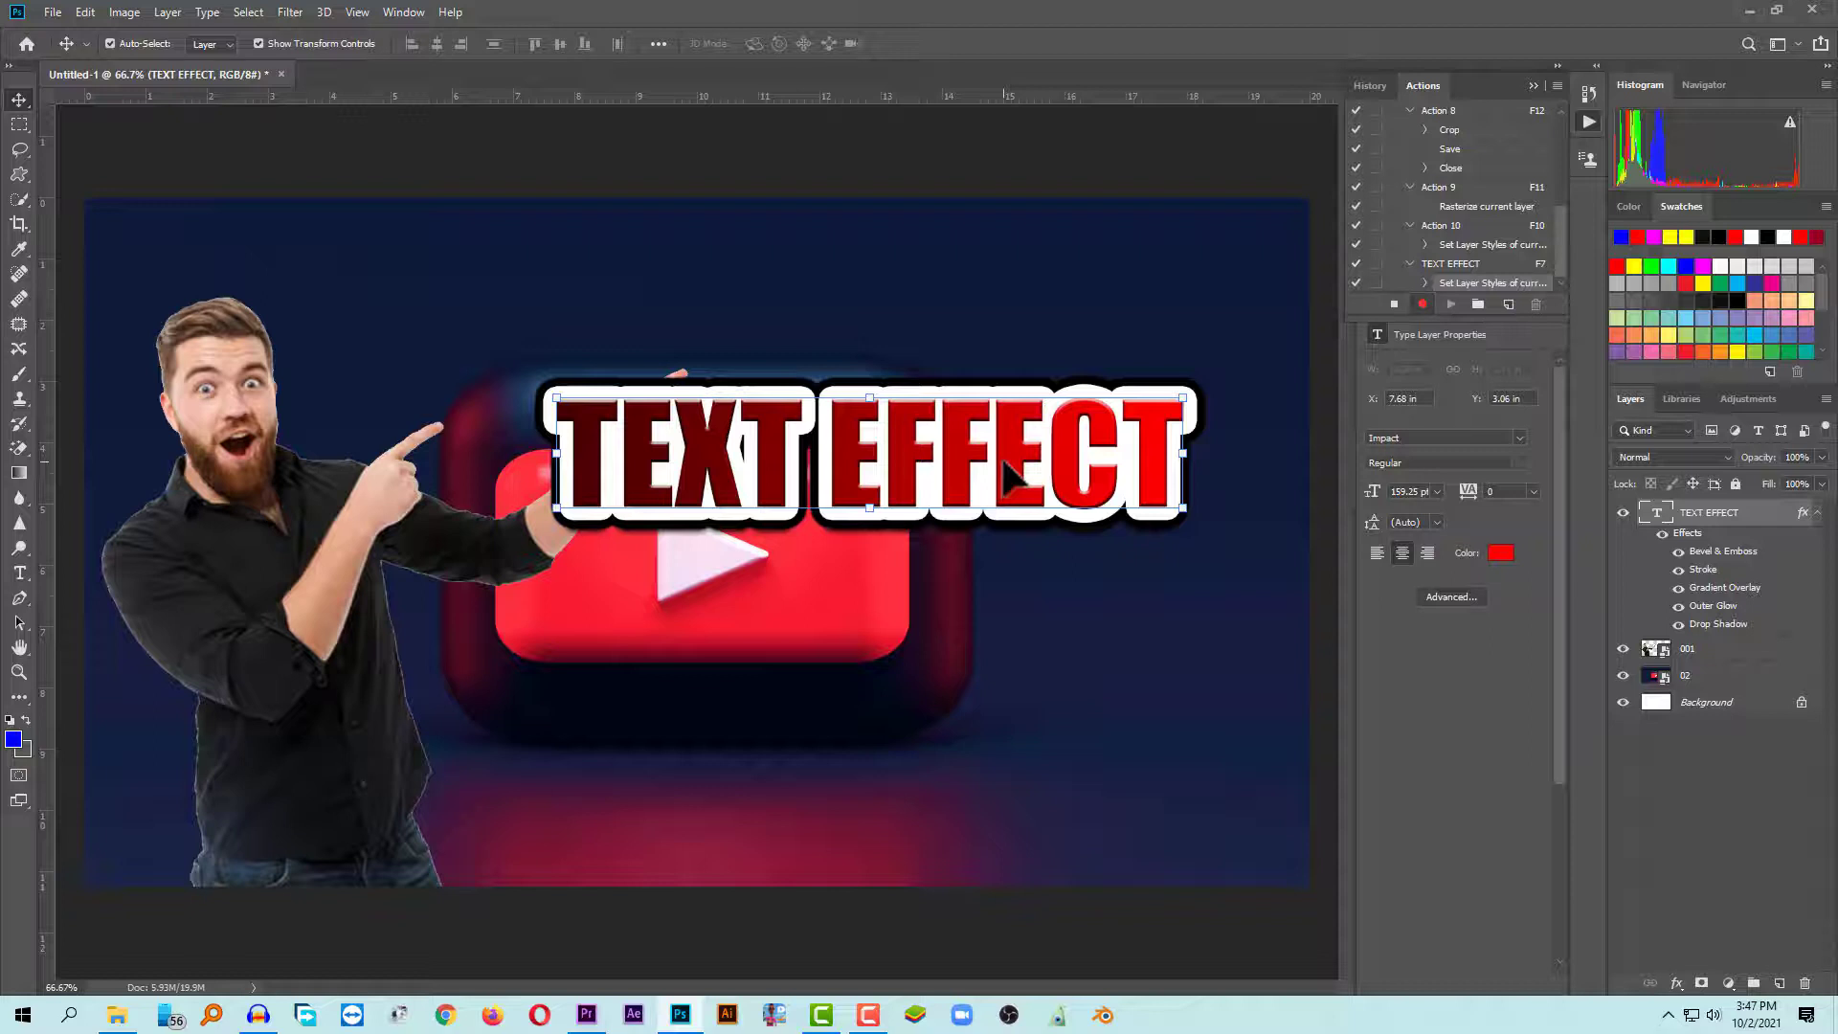
left_click(1394, 304)
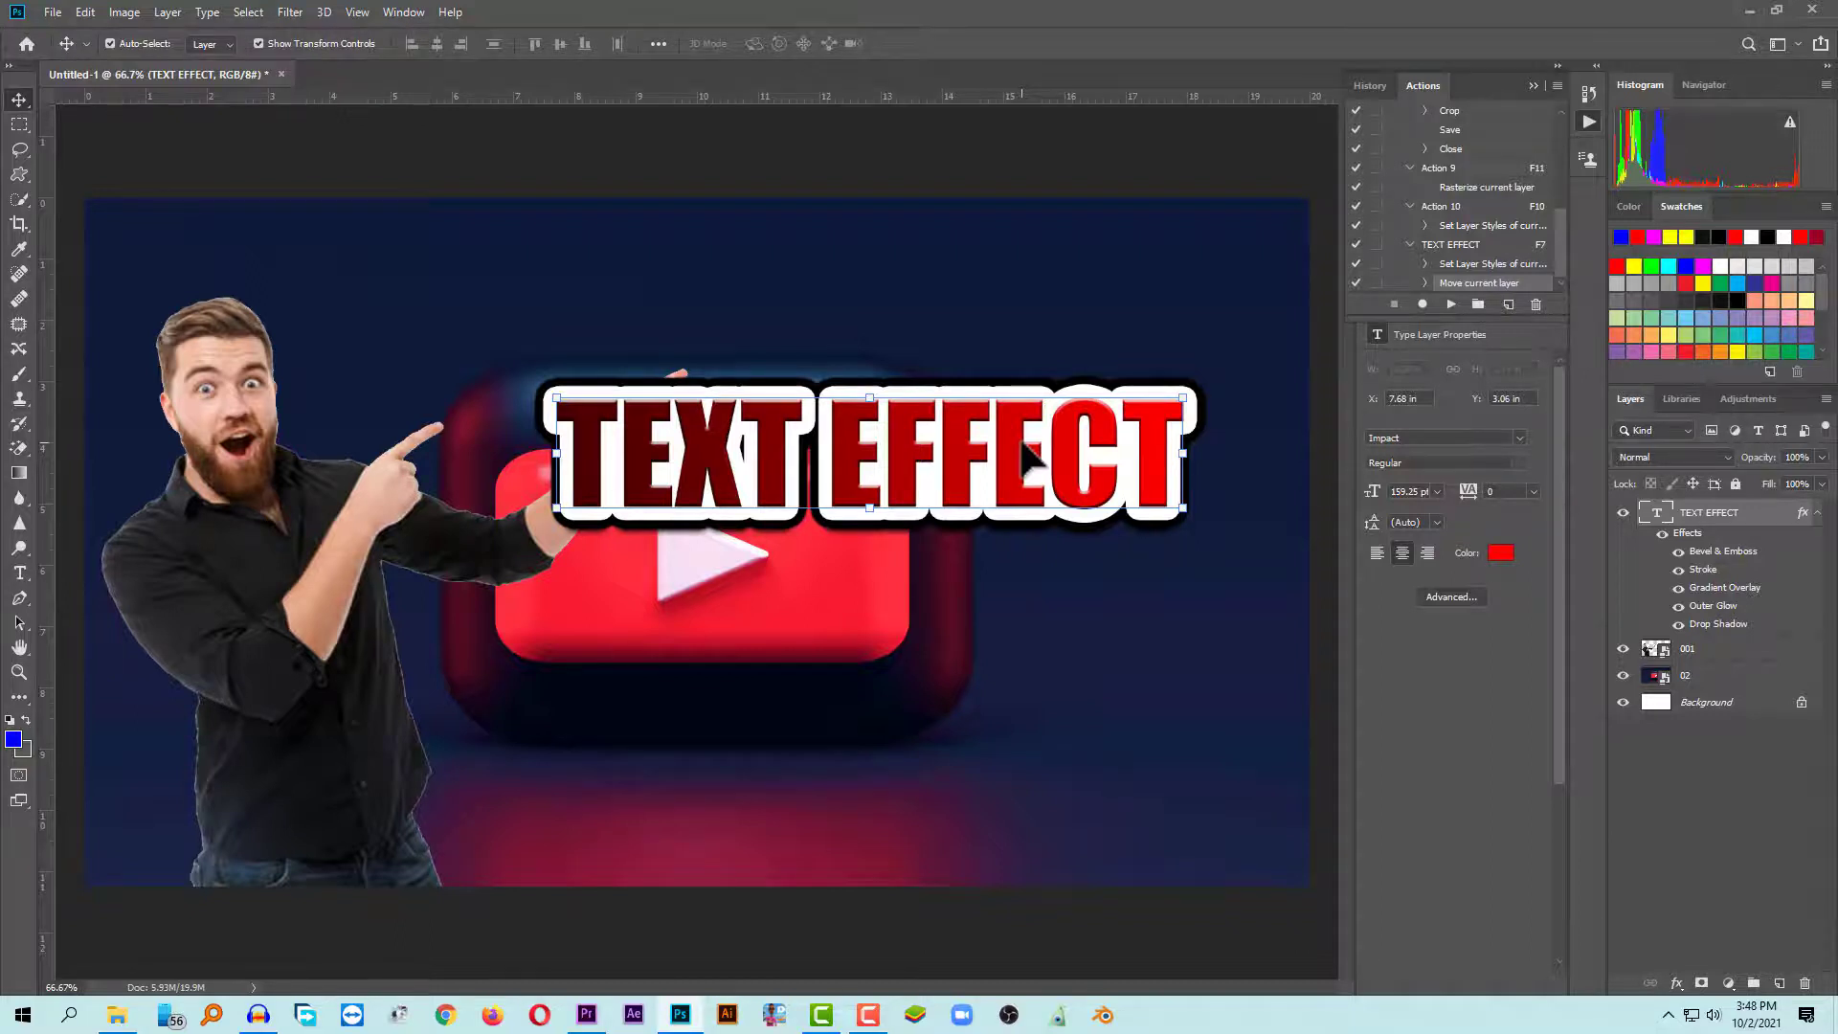
left_click_drag(841, 433, 872, 361)
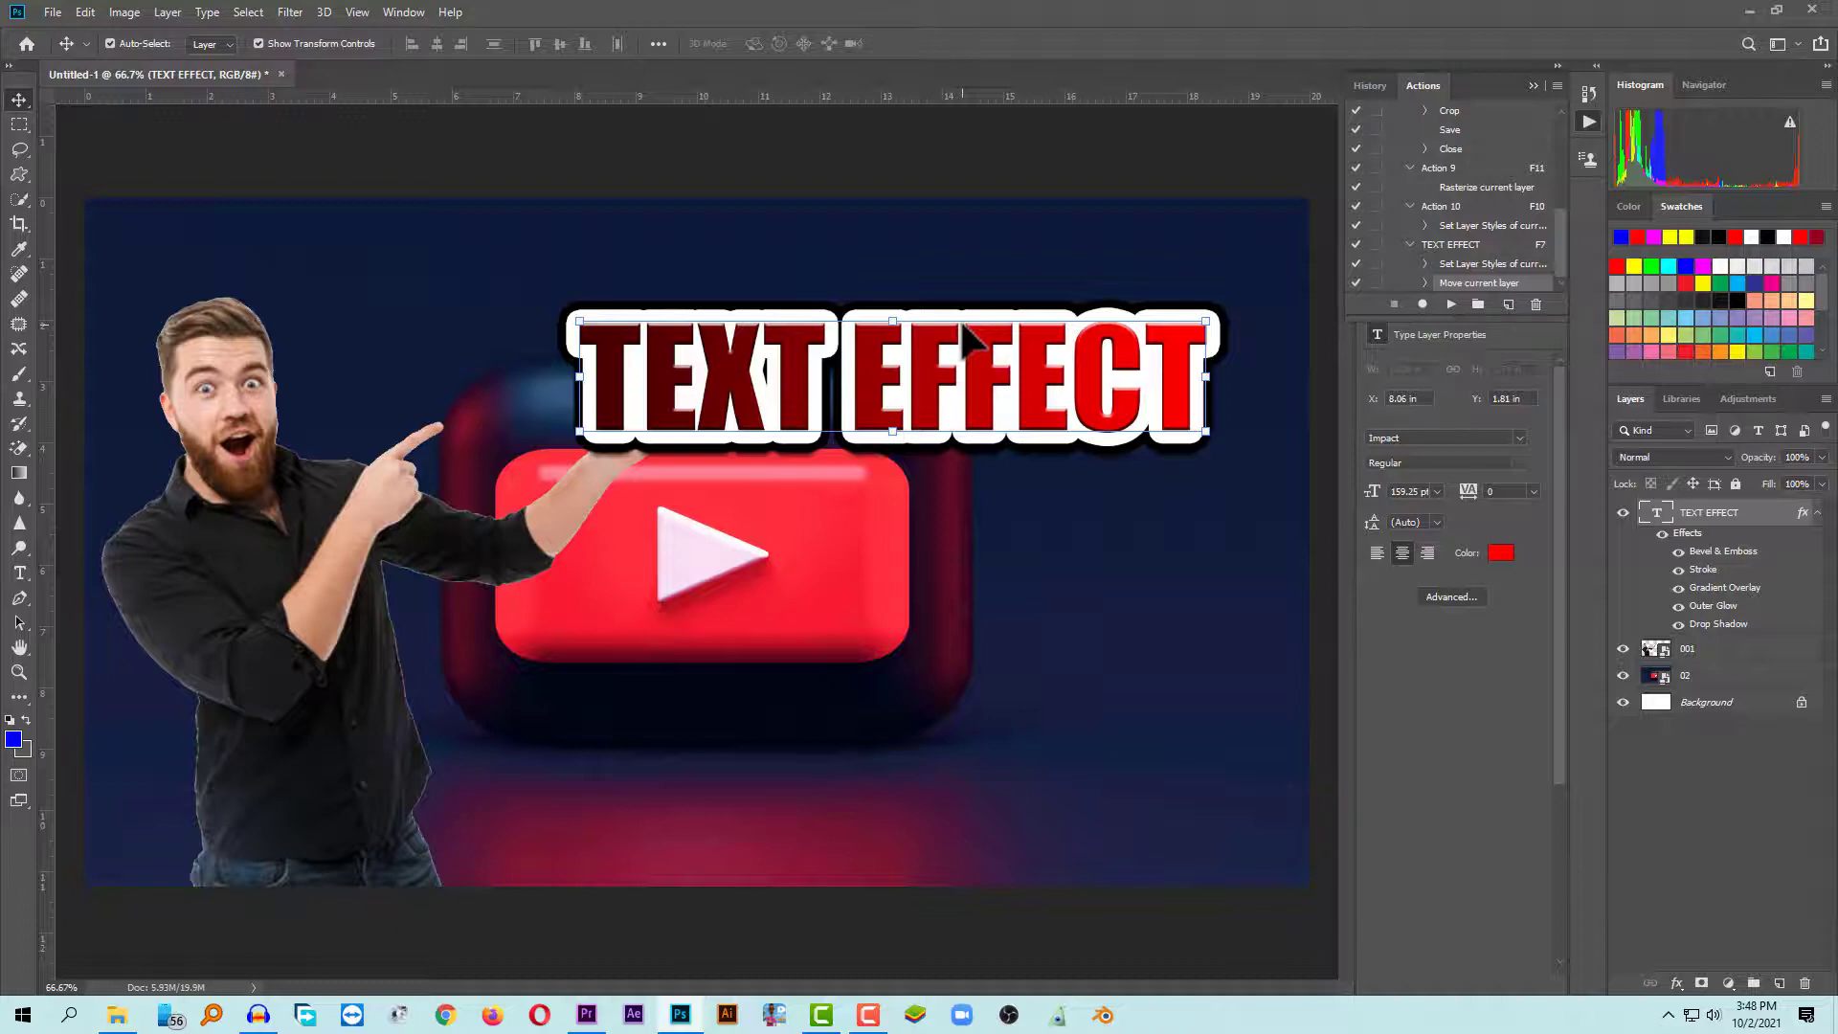
left_click_drag(987, 371, 915, 383)
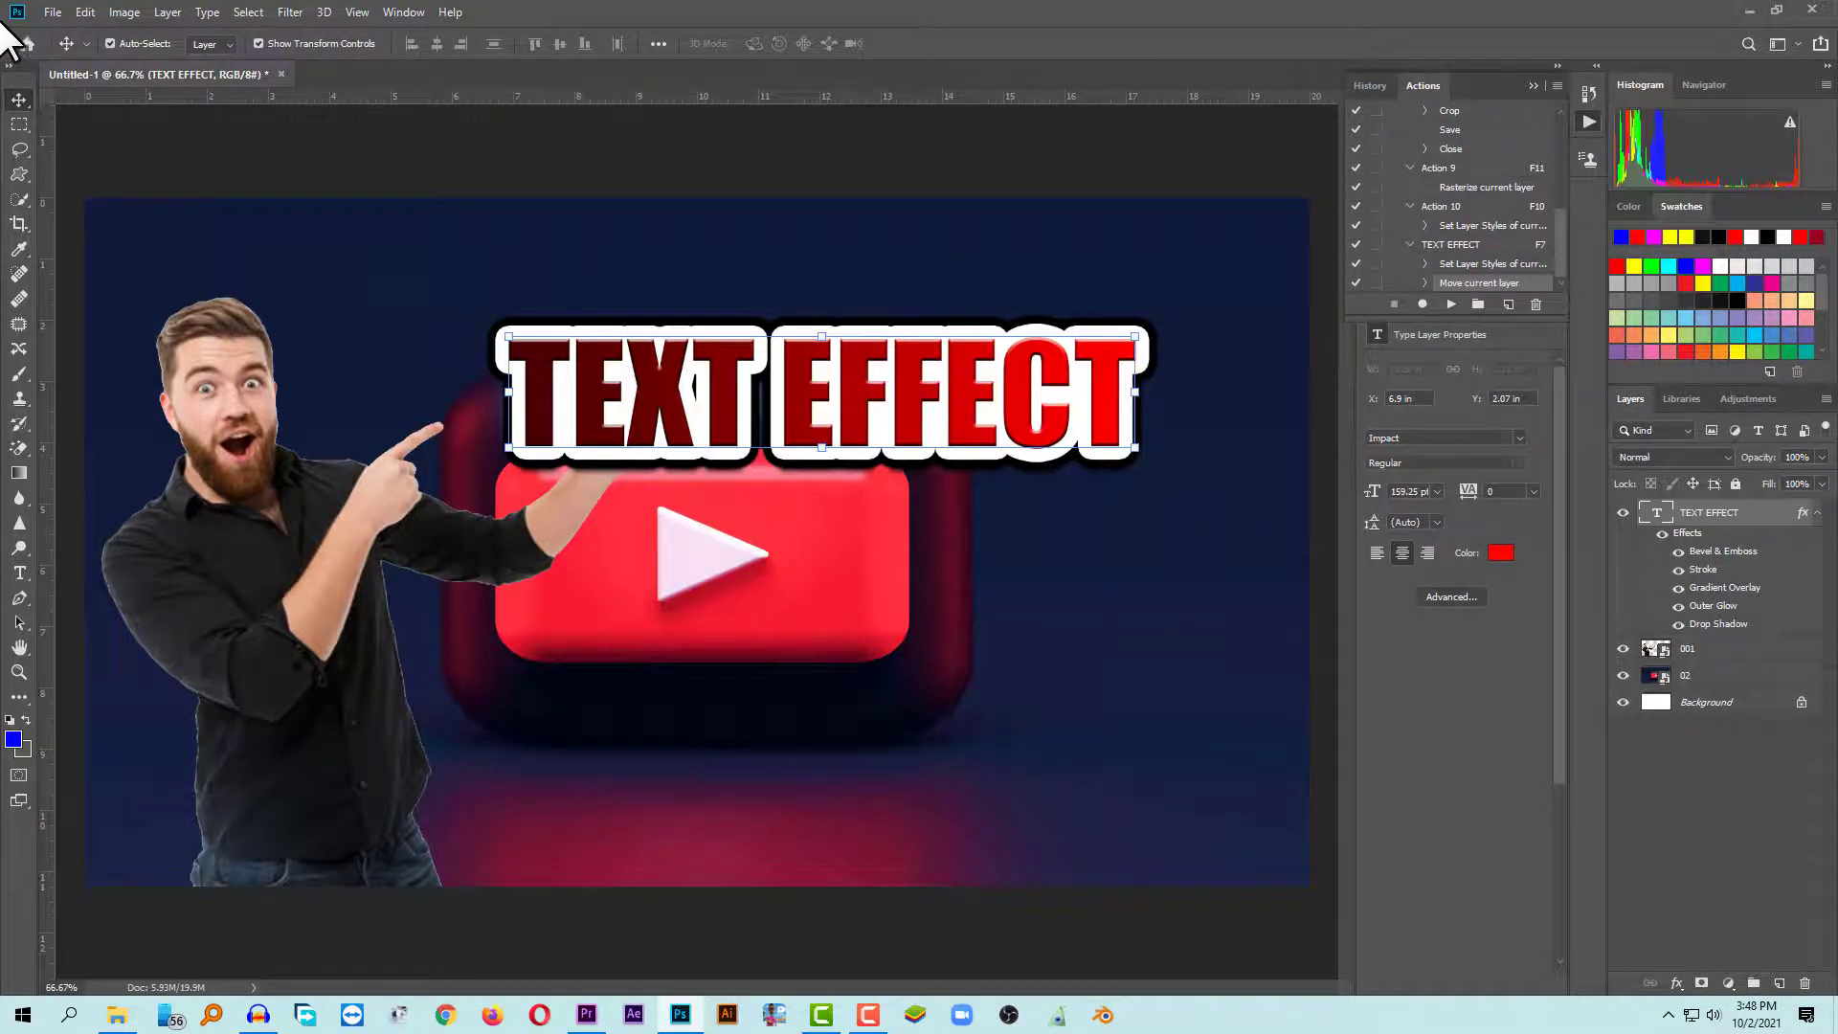
Step: Create a new blank white document, 20.563 × 15.417 in at 96 pixels/inch
left_click(52, 12)
left_click(101, 31)
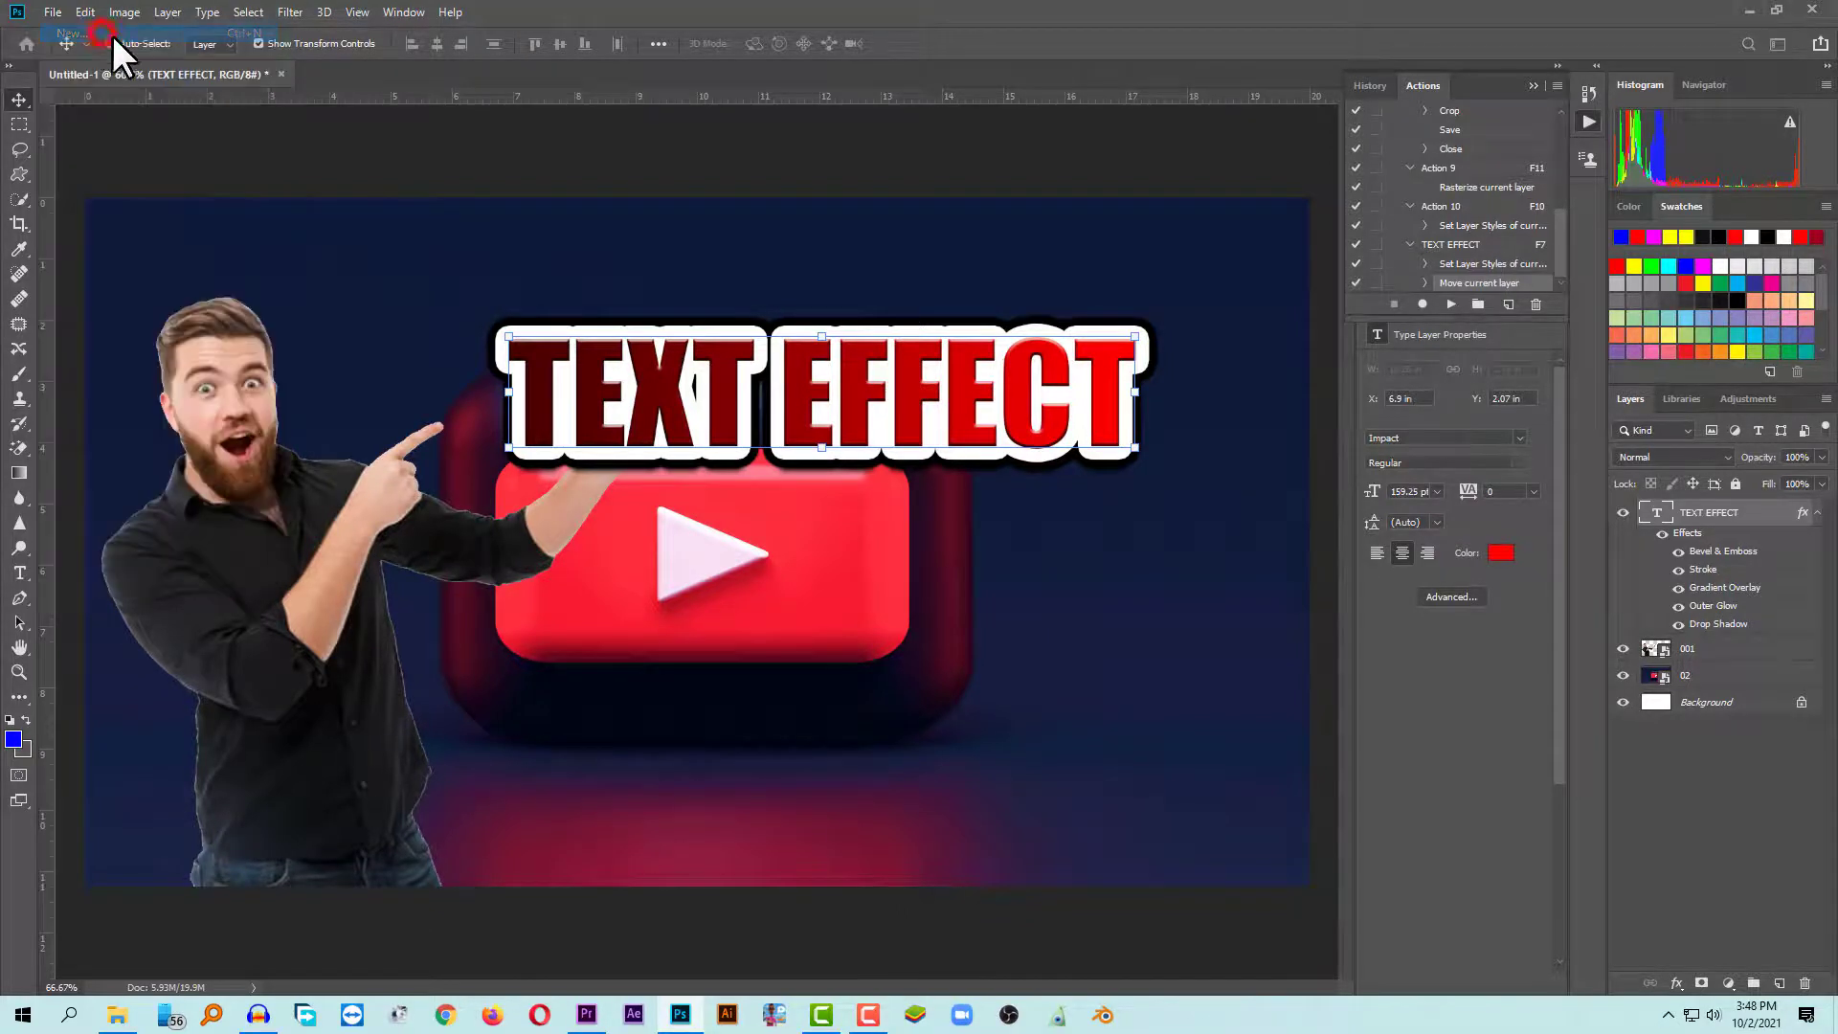
double_click(883, 618)
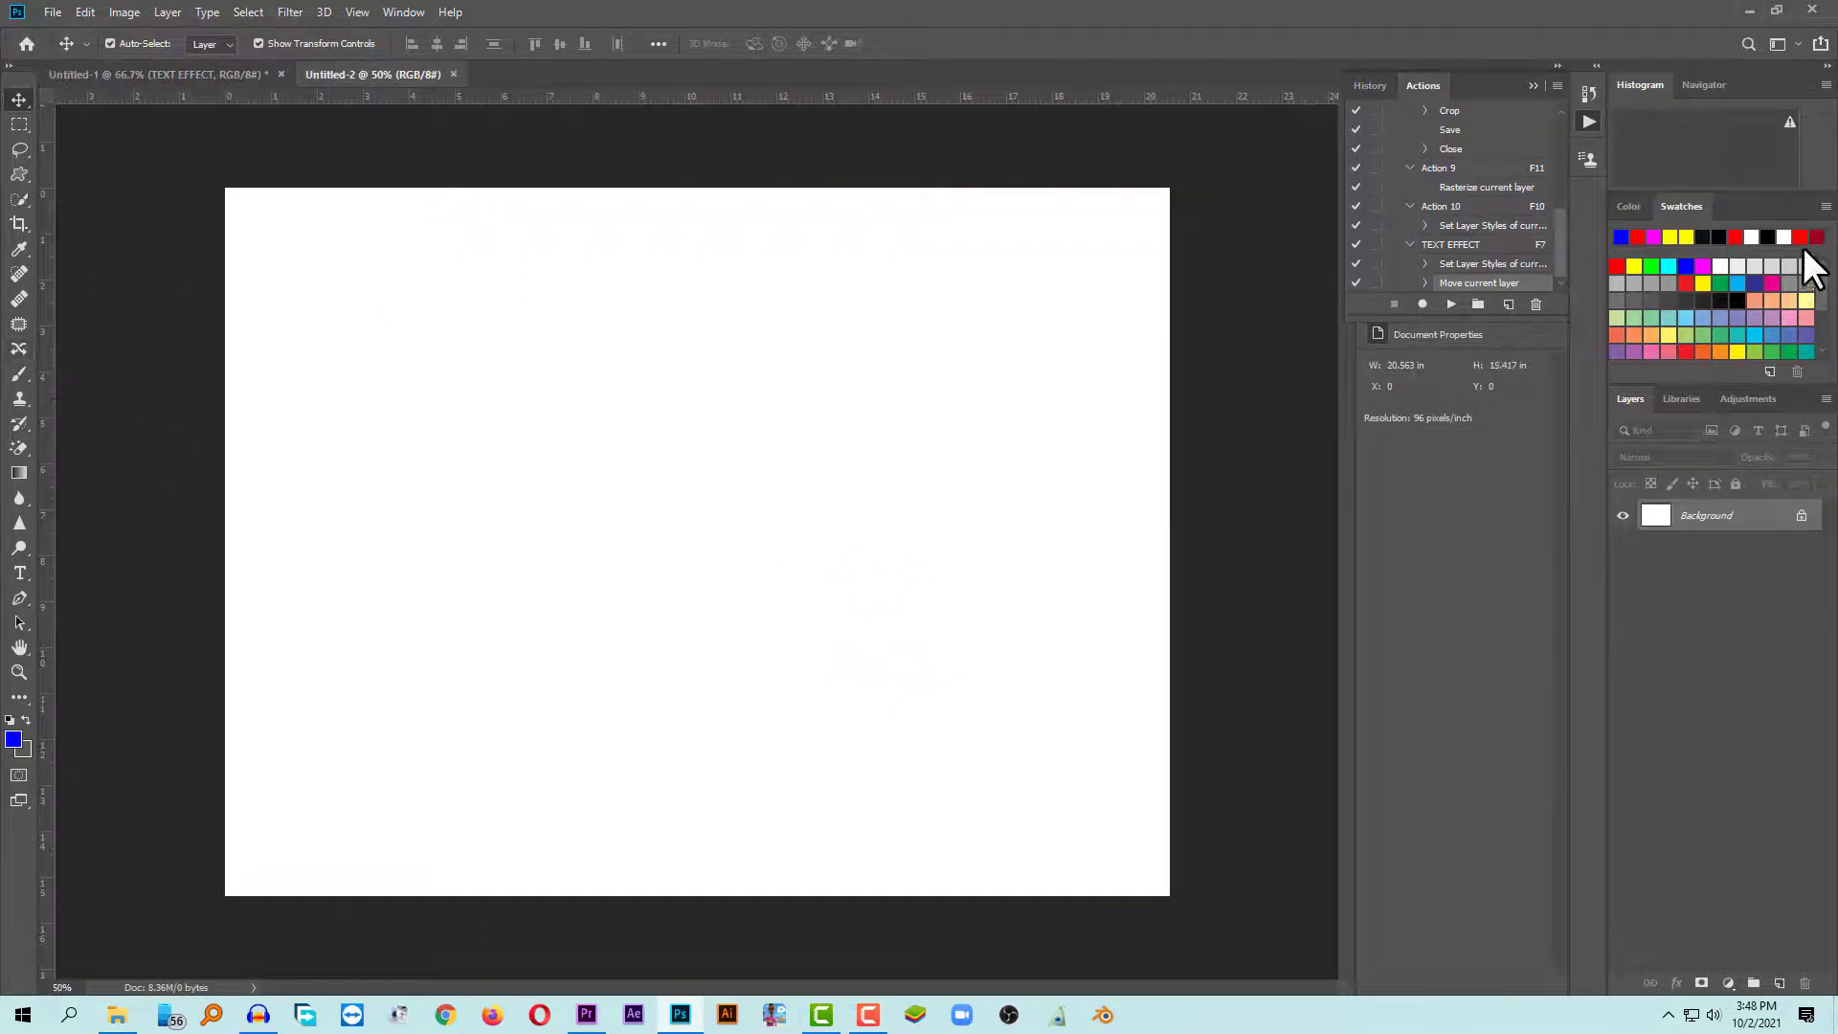
Step: Add a red Impact "Lorem Ipsum" placeholder text layer at 216.5 pt and move it fully onto the white canvas
left_click(19, 573)
left_click(422, 462)
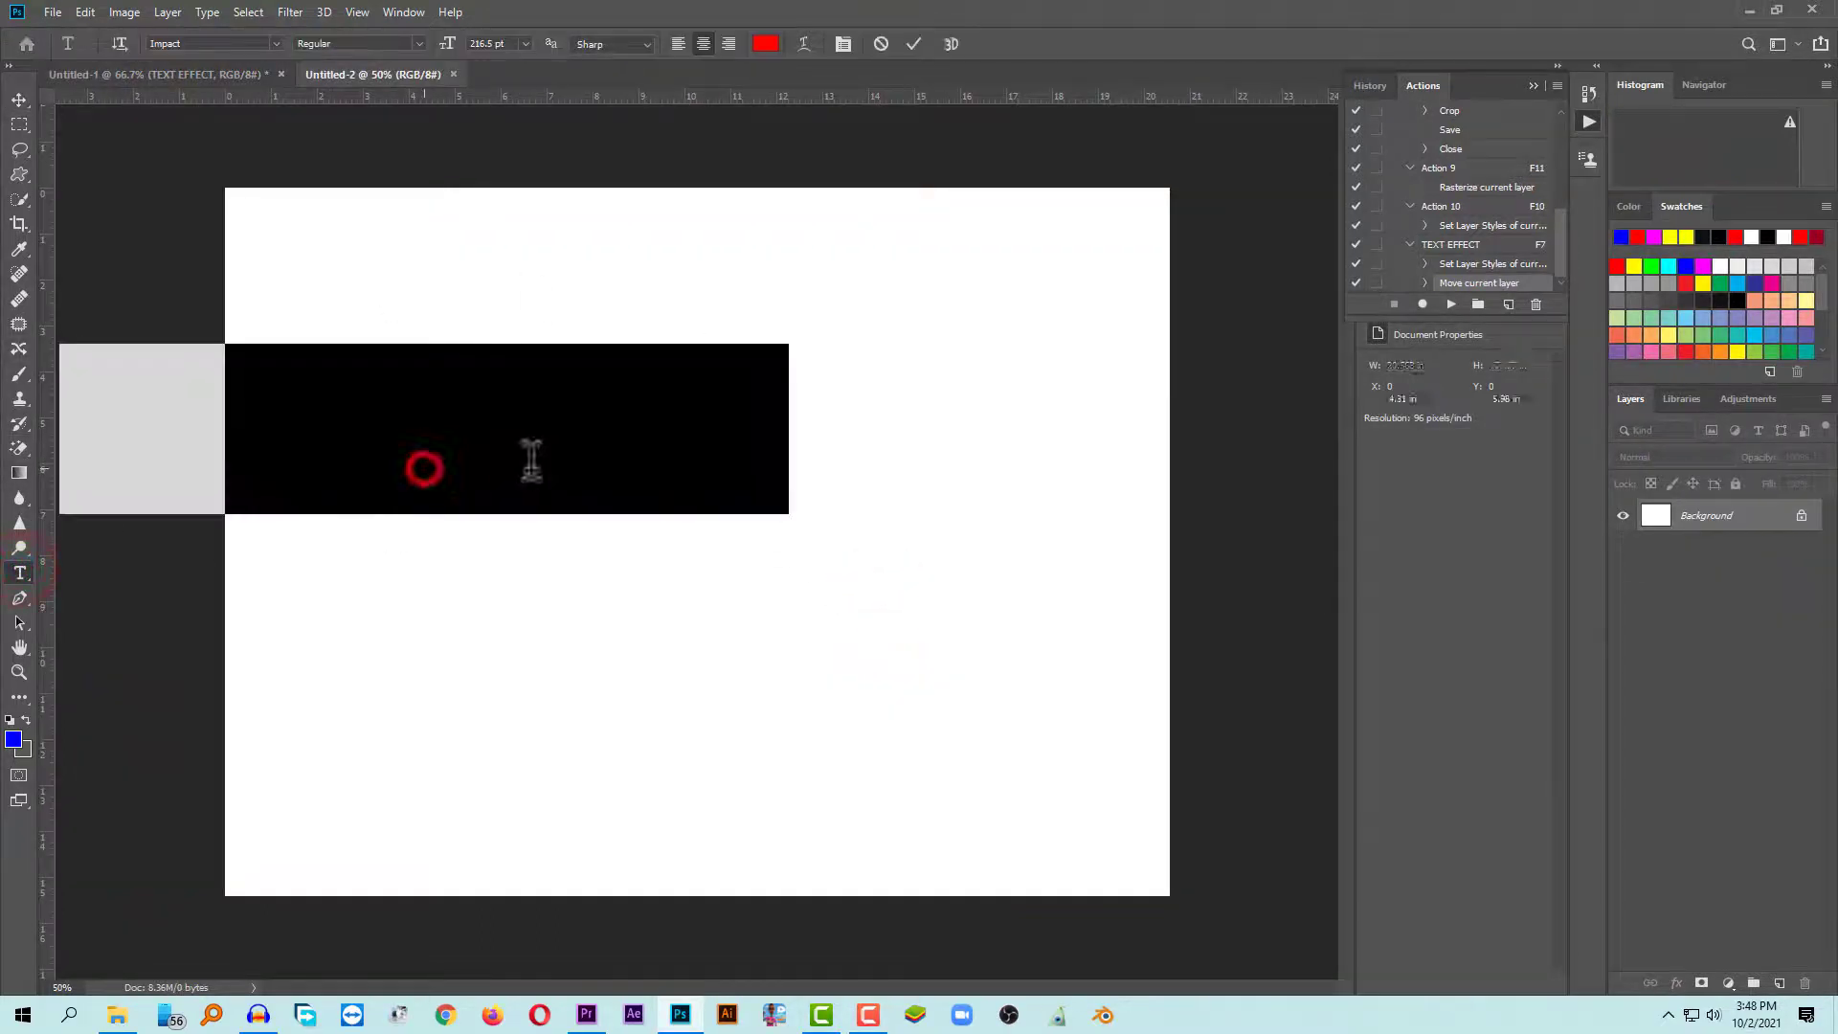
left_click(19, 98)
left_click_drag(534, 412, 850, 469)
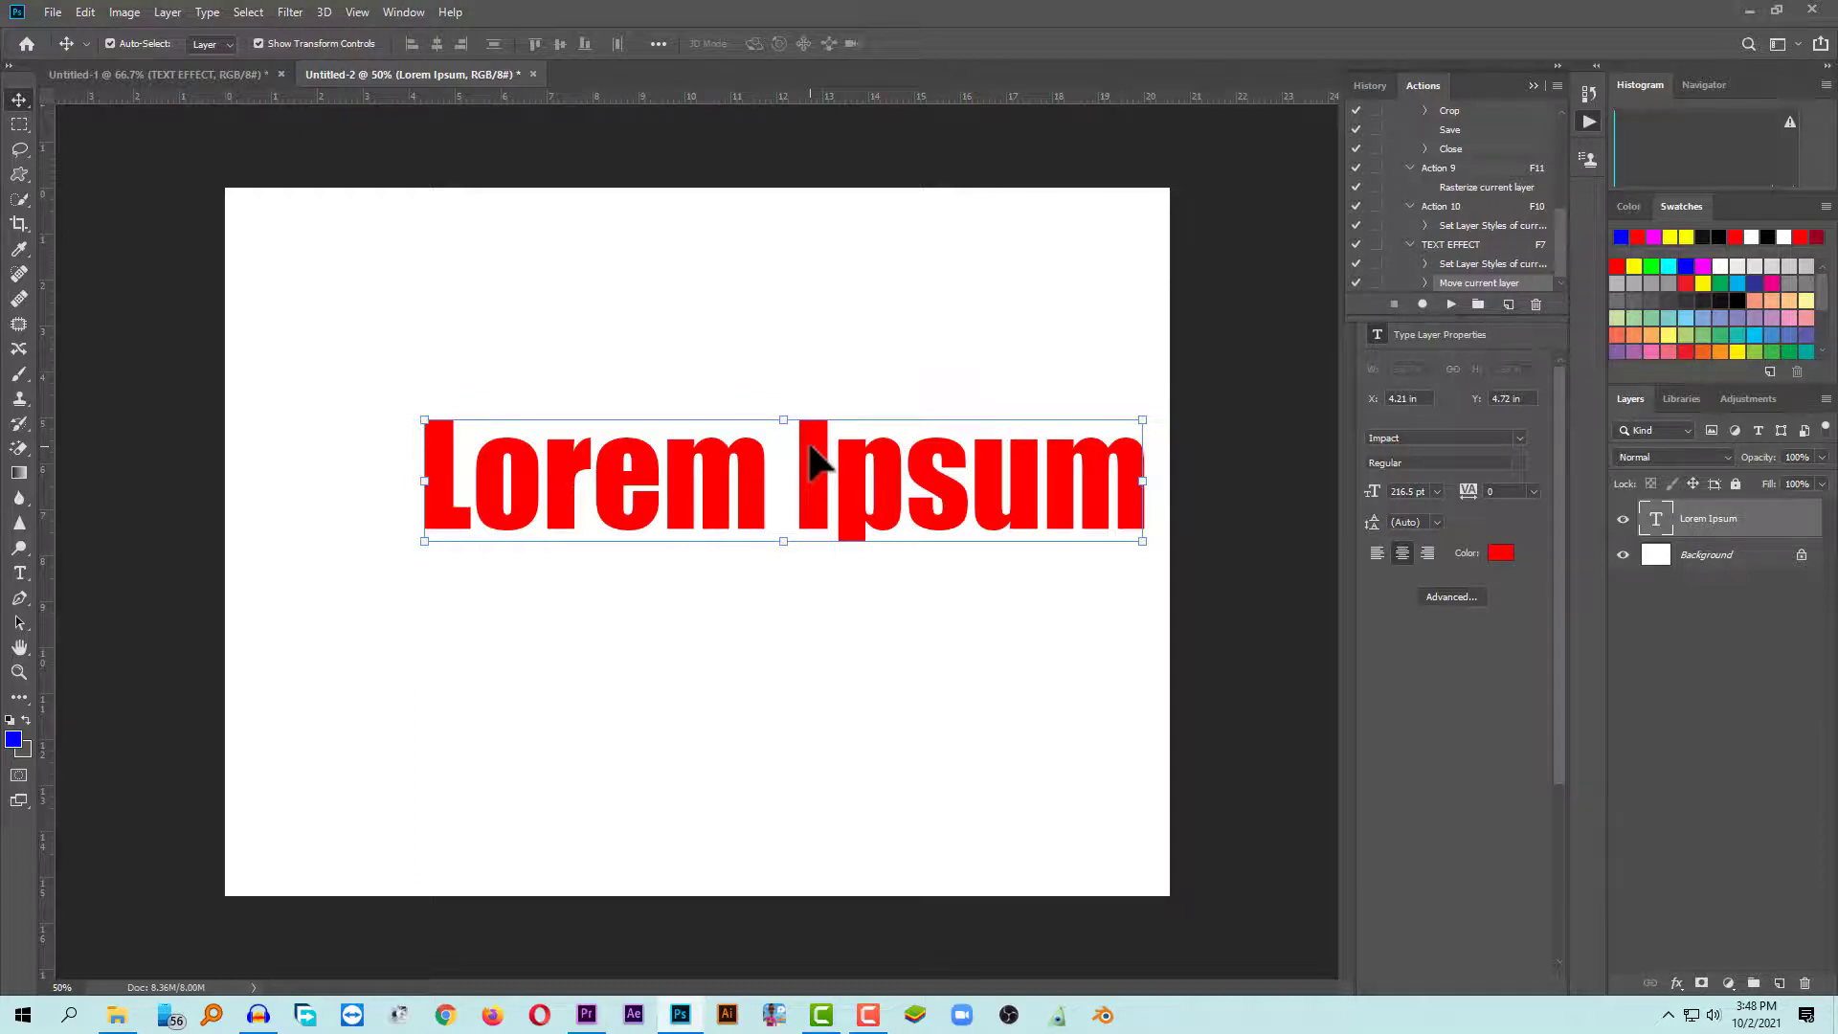
left_click_drag(757, 469, 738, 479)
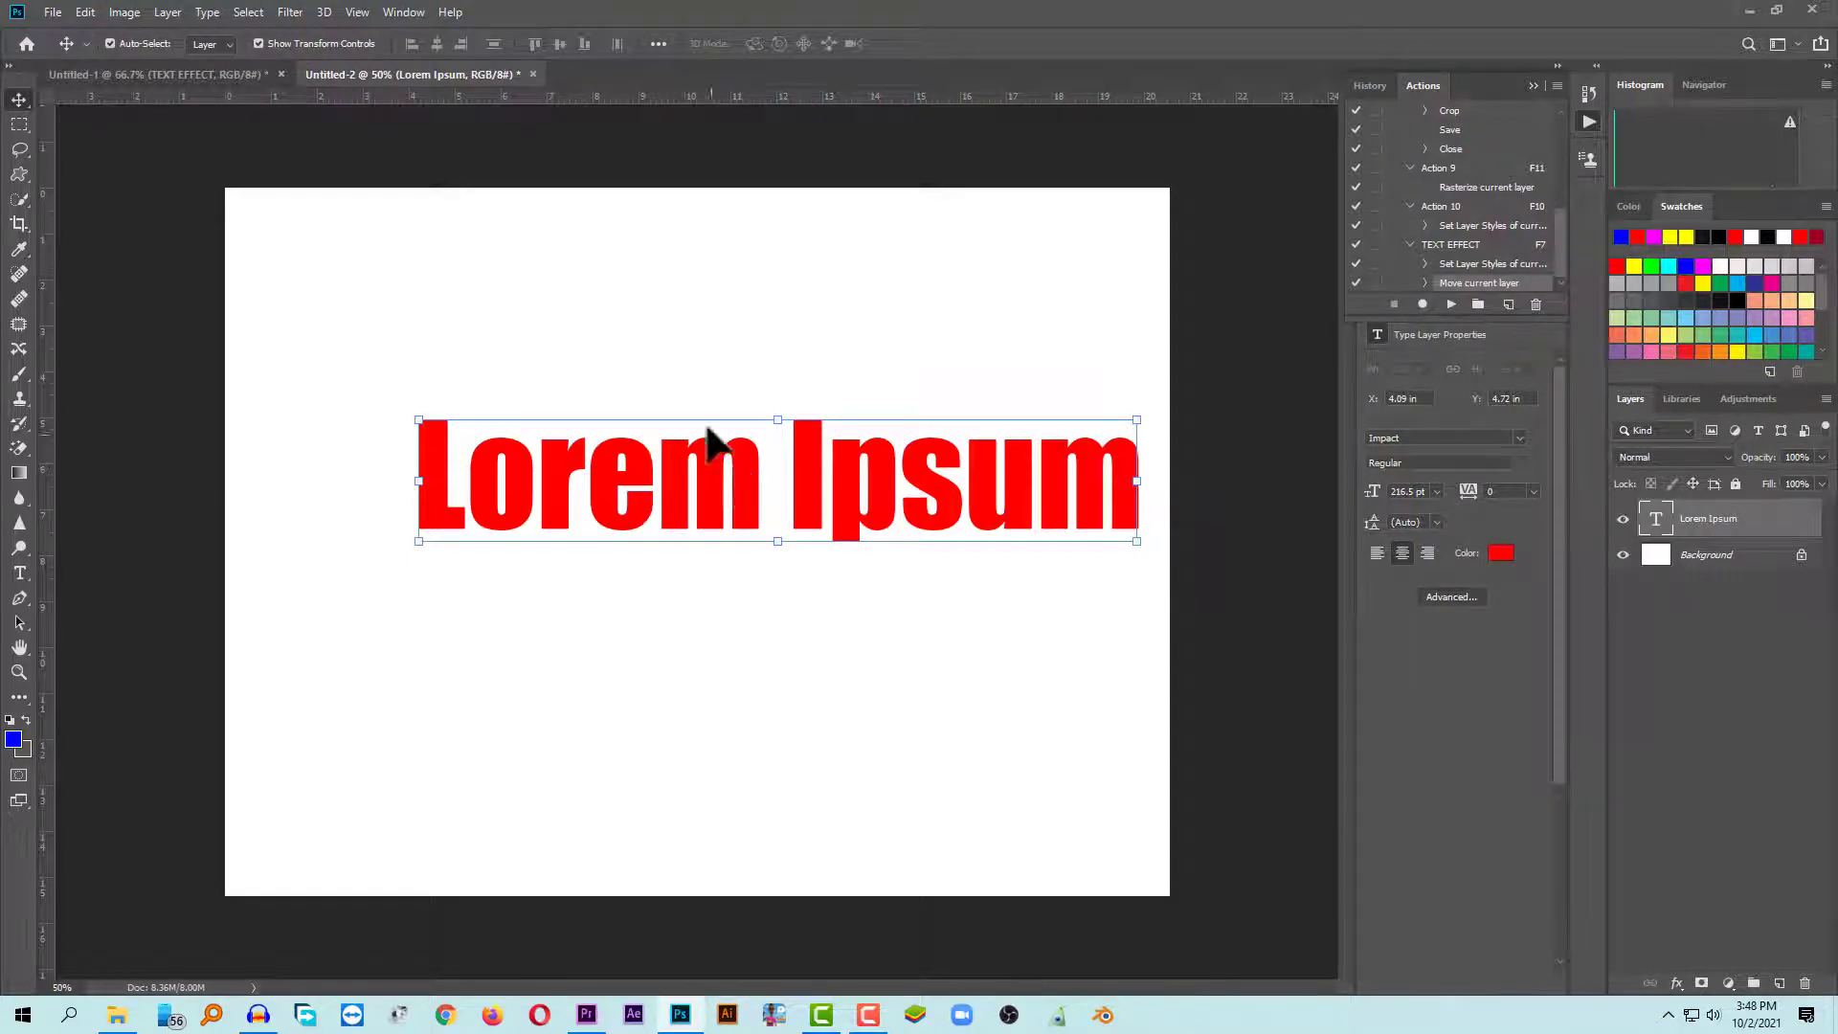
Step: Run the recorded TEXT EFFECT action on the Lorem Ipsum layer and move the text nearer the canvas centre
key("F7")
left_click_drag(726, 455, 640, 536)
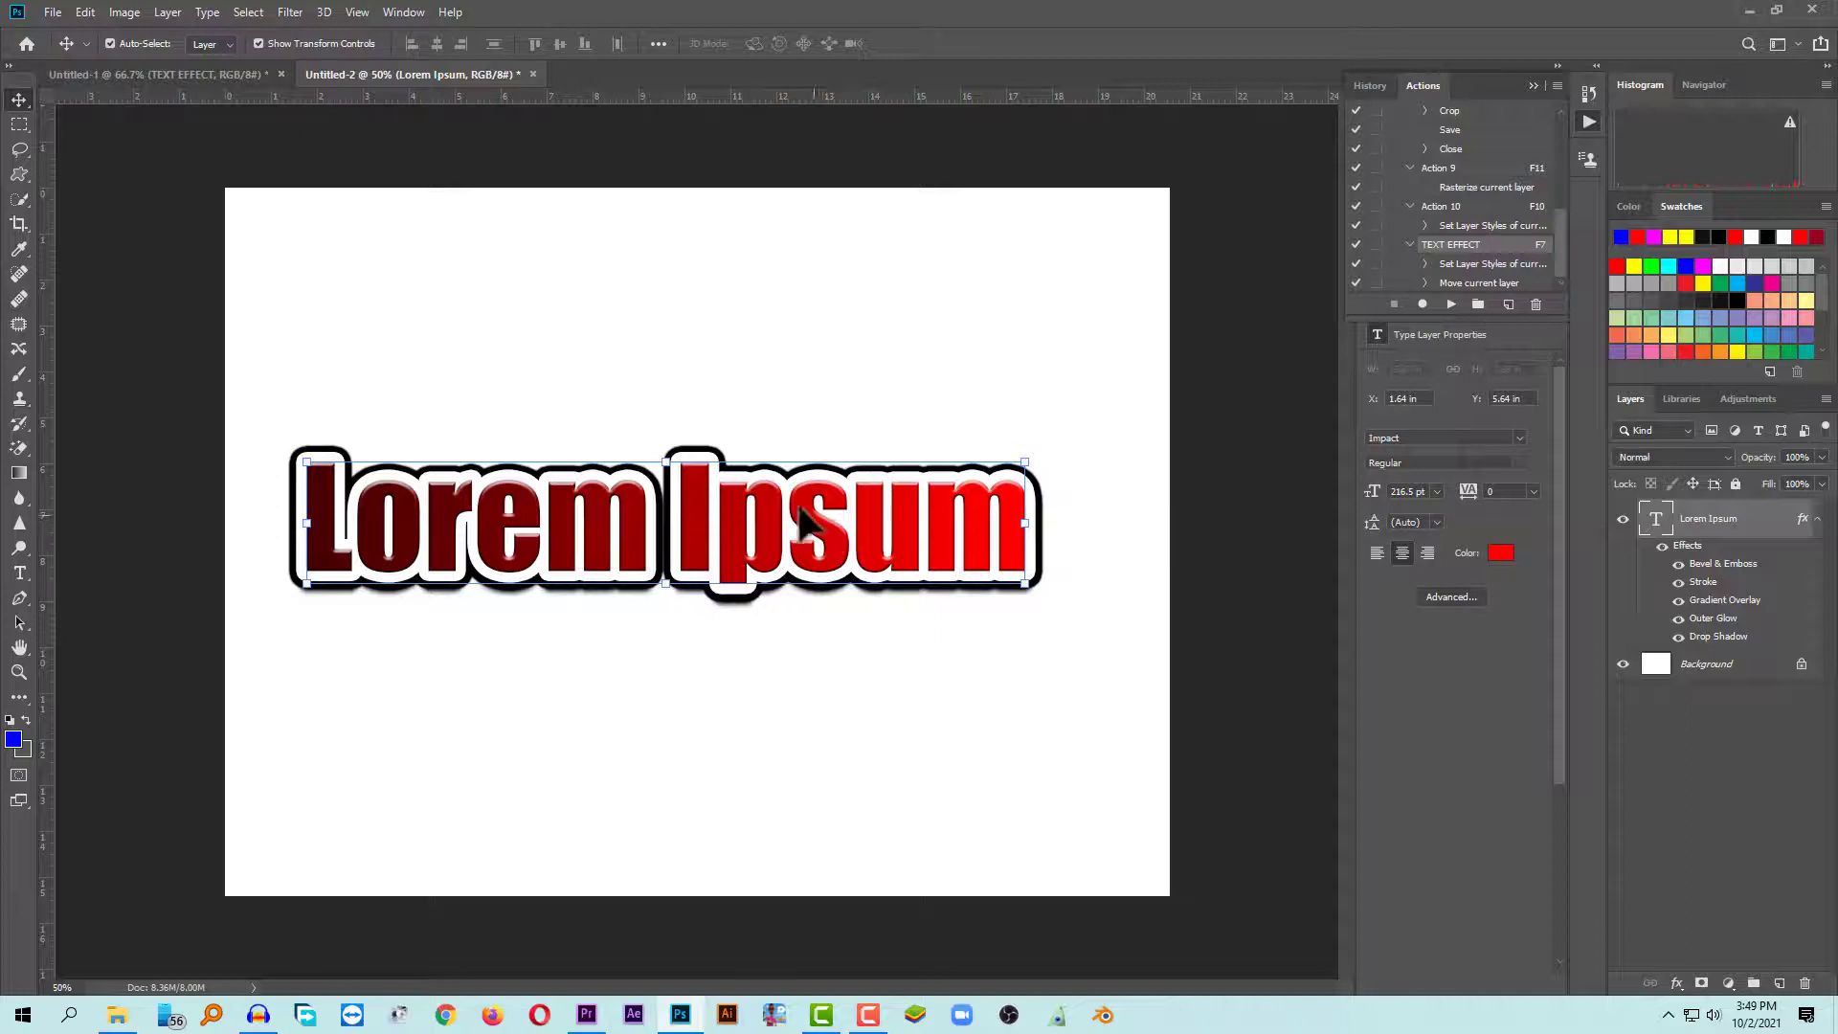
Step: Return to the Untitled-1 document, shift the title toward the canvas's right edge, and move the man about 1 inch right
left_click(226, 77)
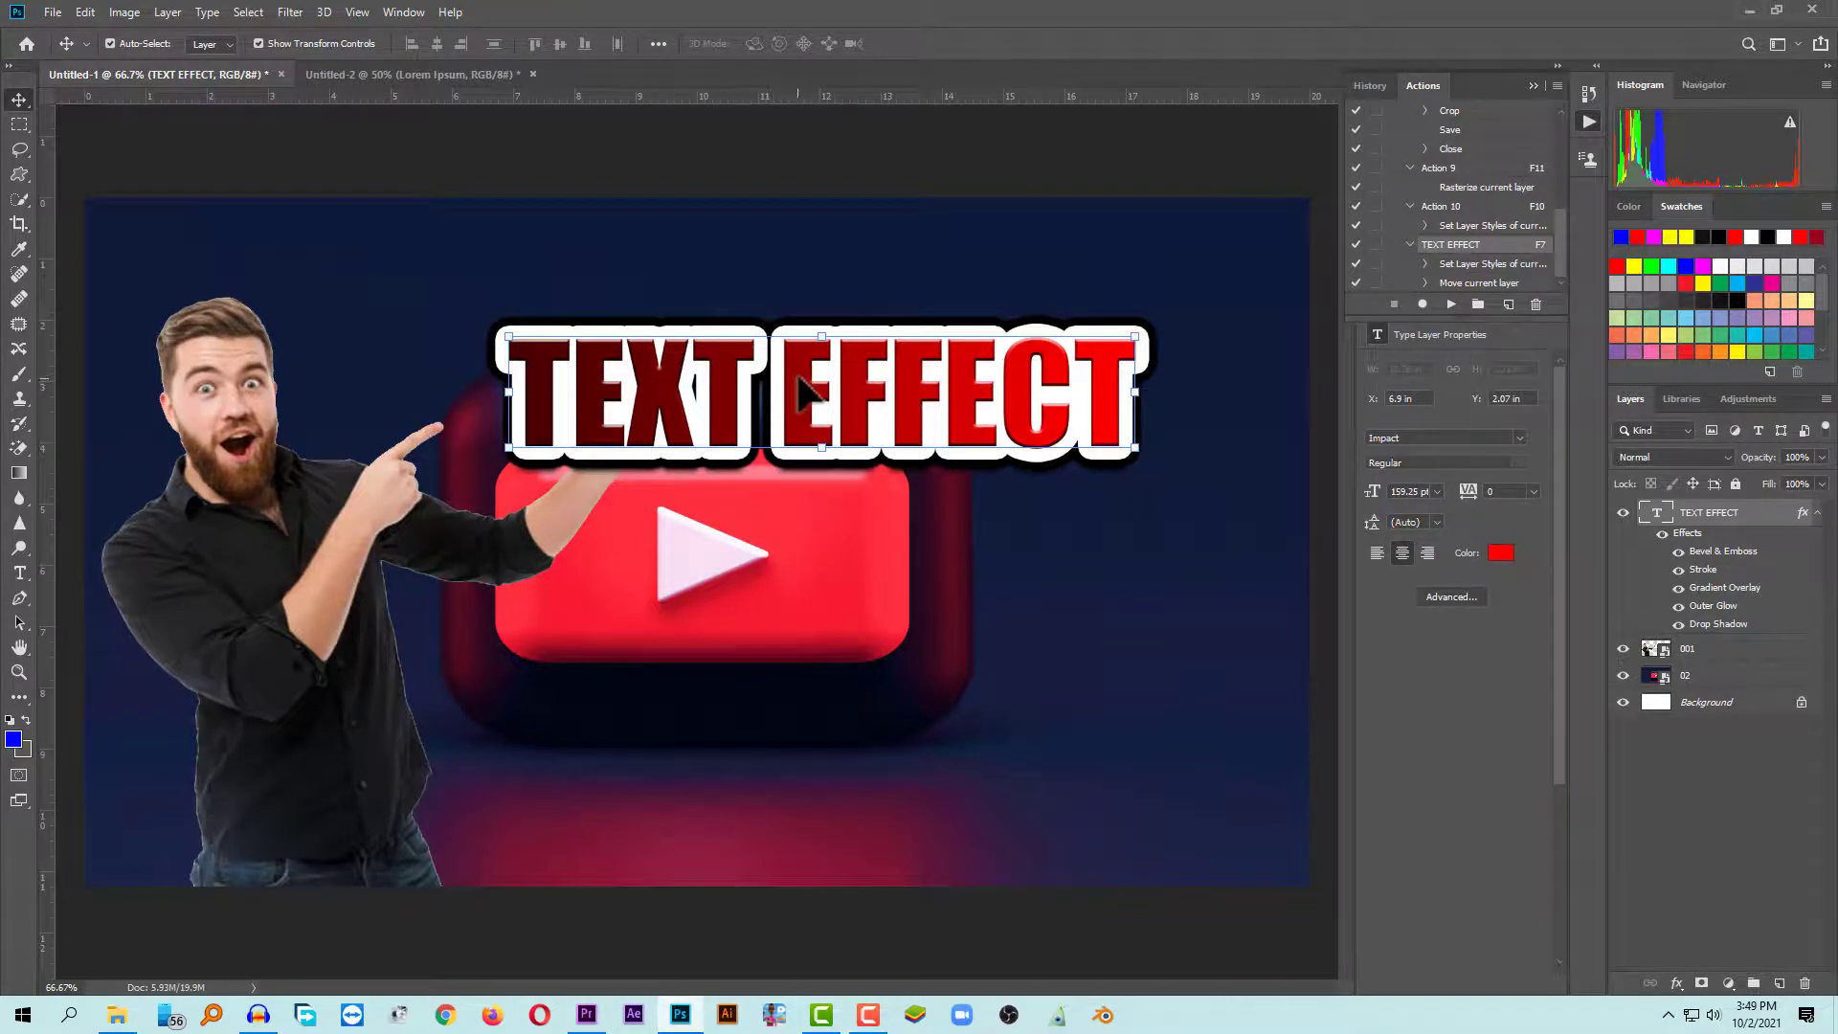
left_click_drag(847, 388, 1124, 383)
left_click(349, 504)
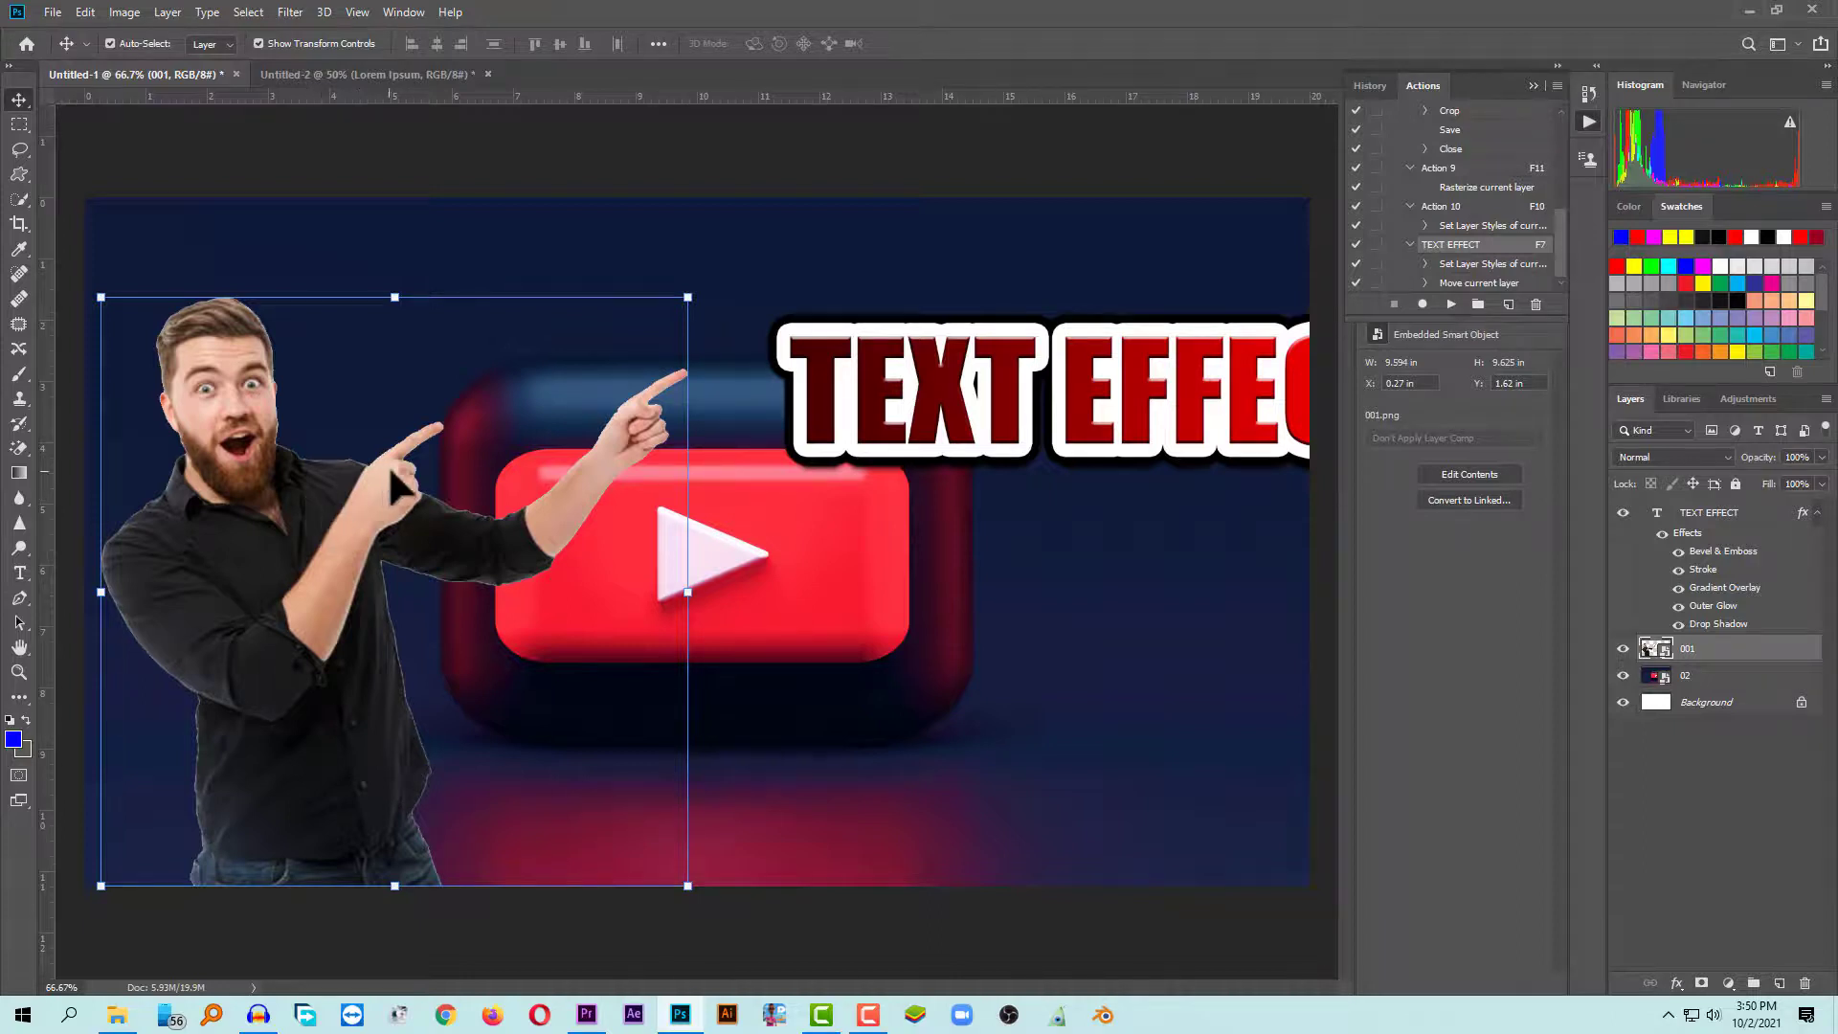
left_click_drag(304, 517, 371, 527)
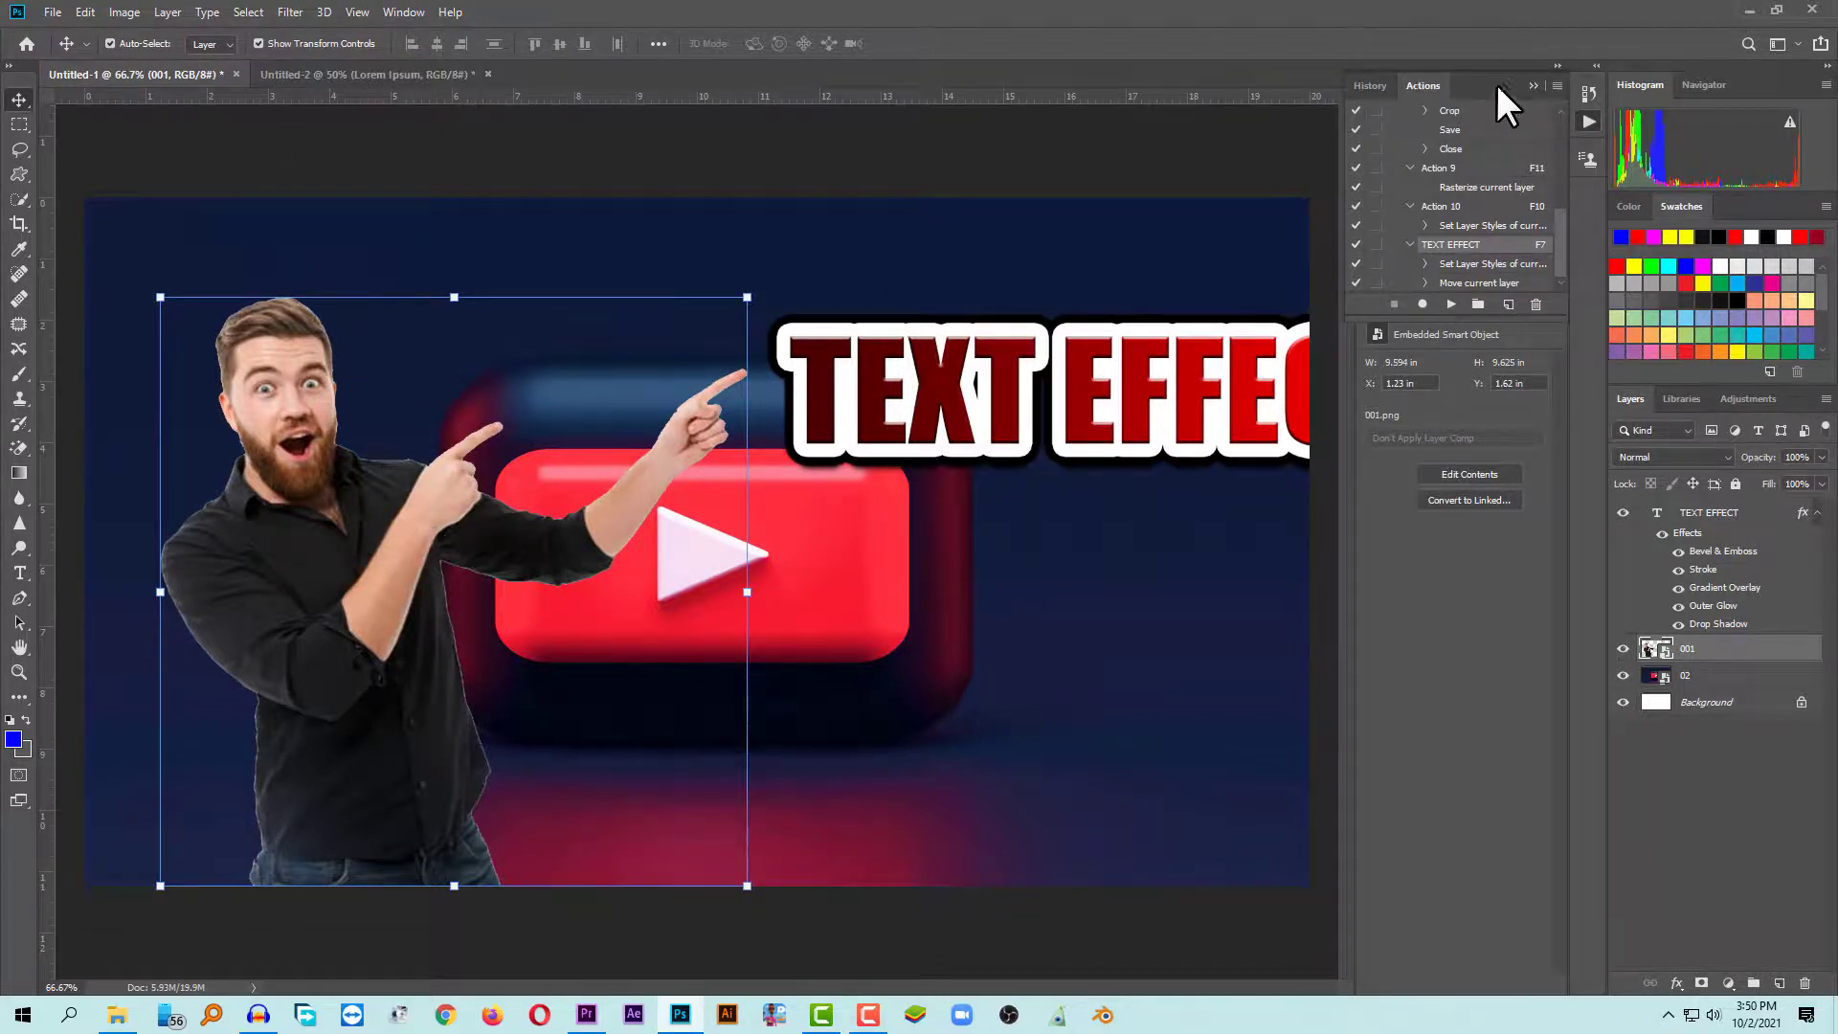
Step: Start recording a new action named "BORDER" in Set 1 with function key F8
left_click(1557, 85)
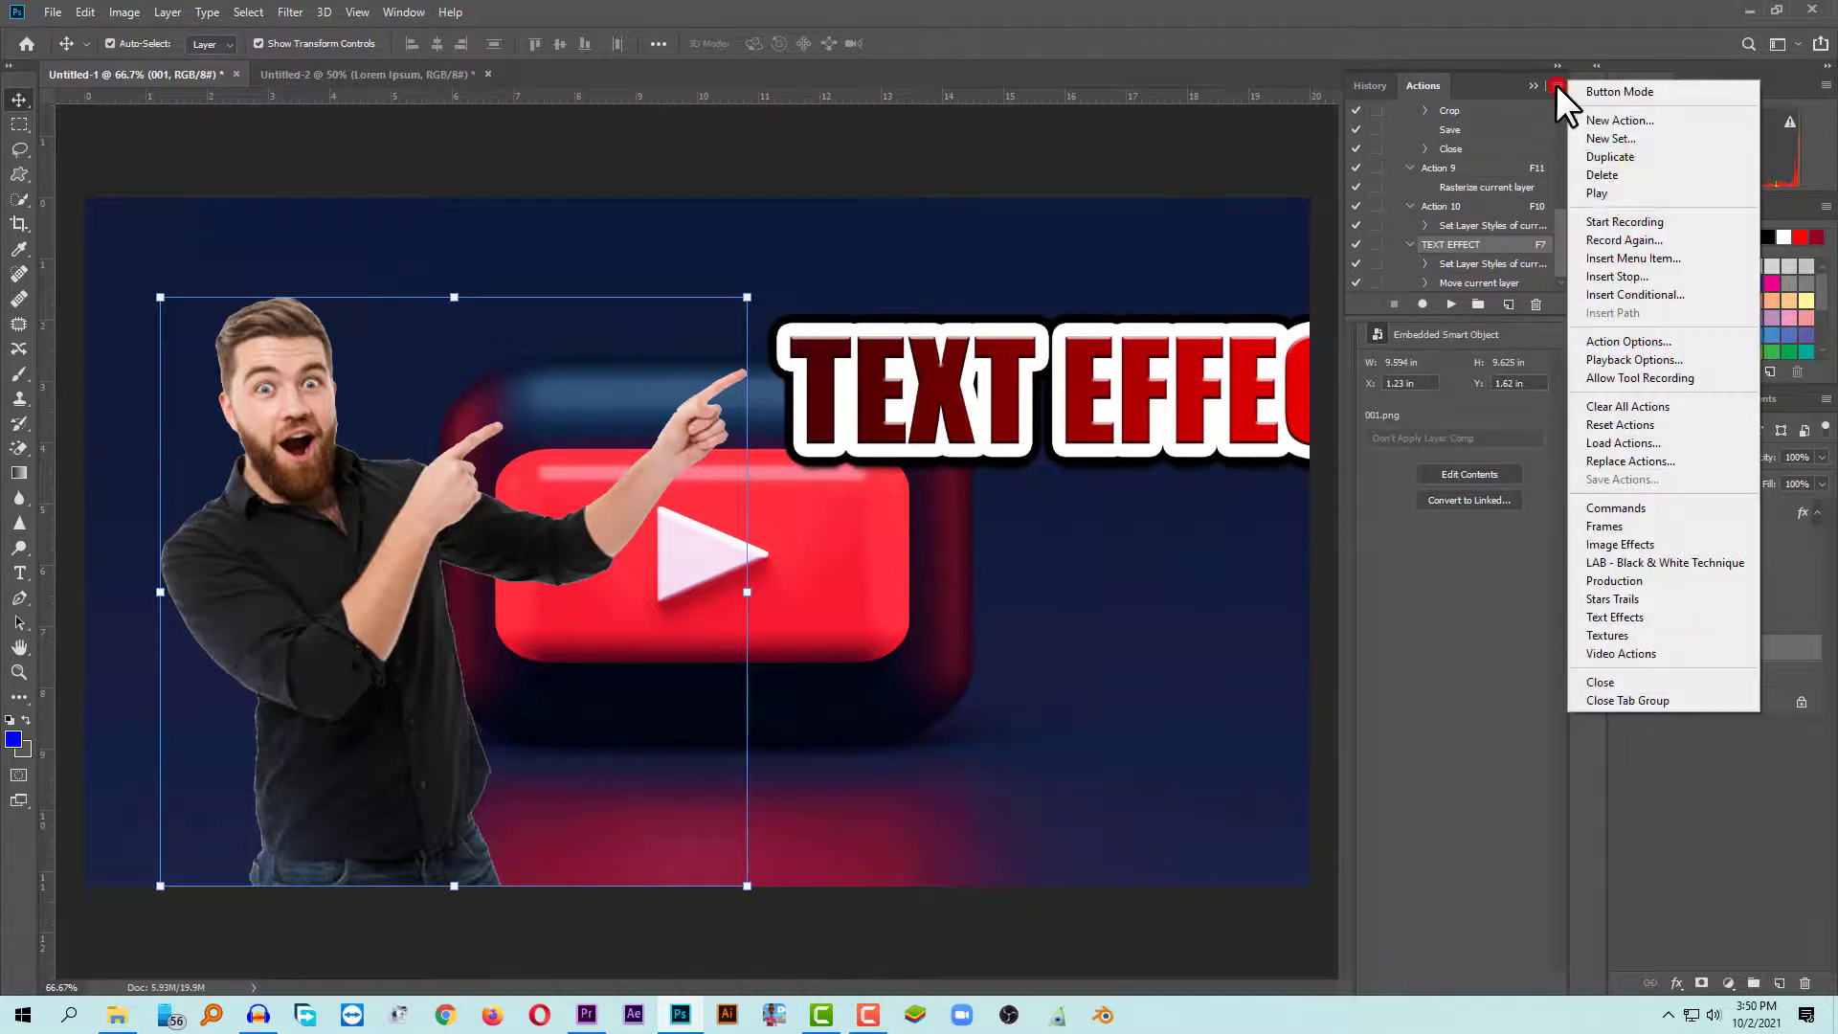
left_click(1624, 117)
key("BackSpace")
type("BORDER")
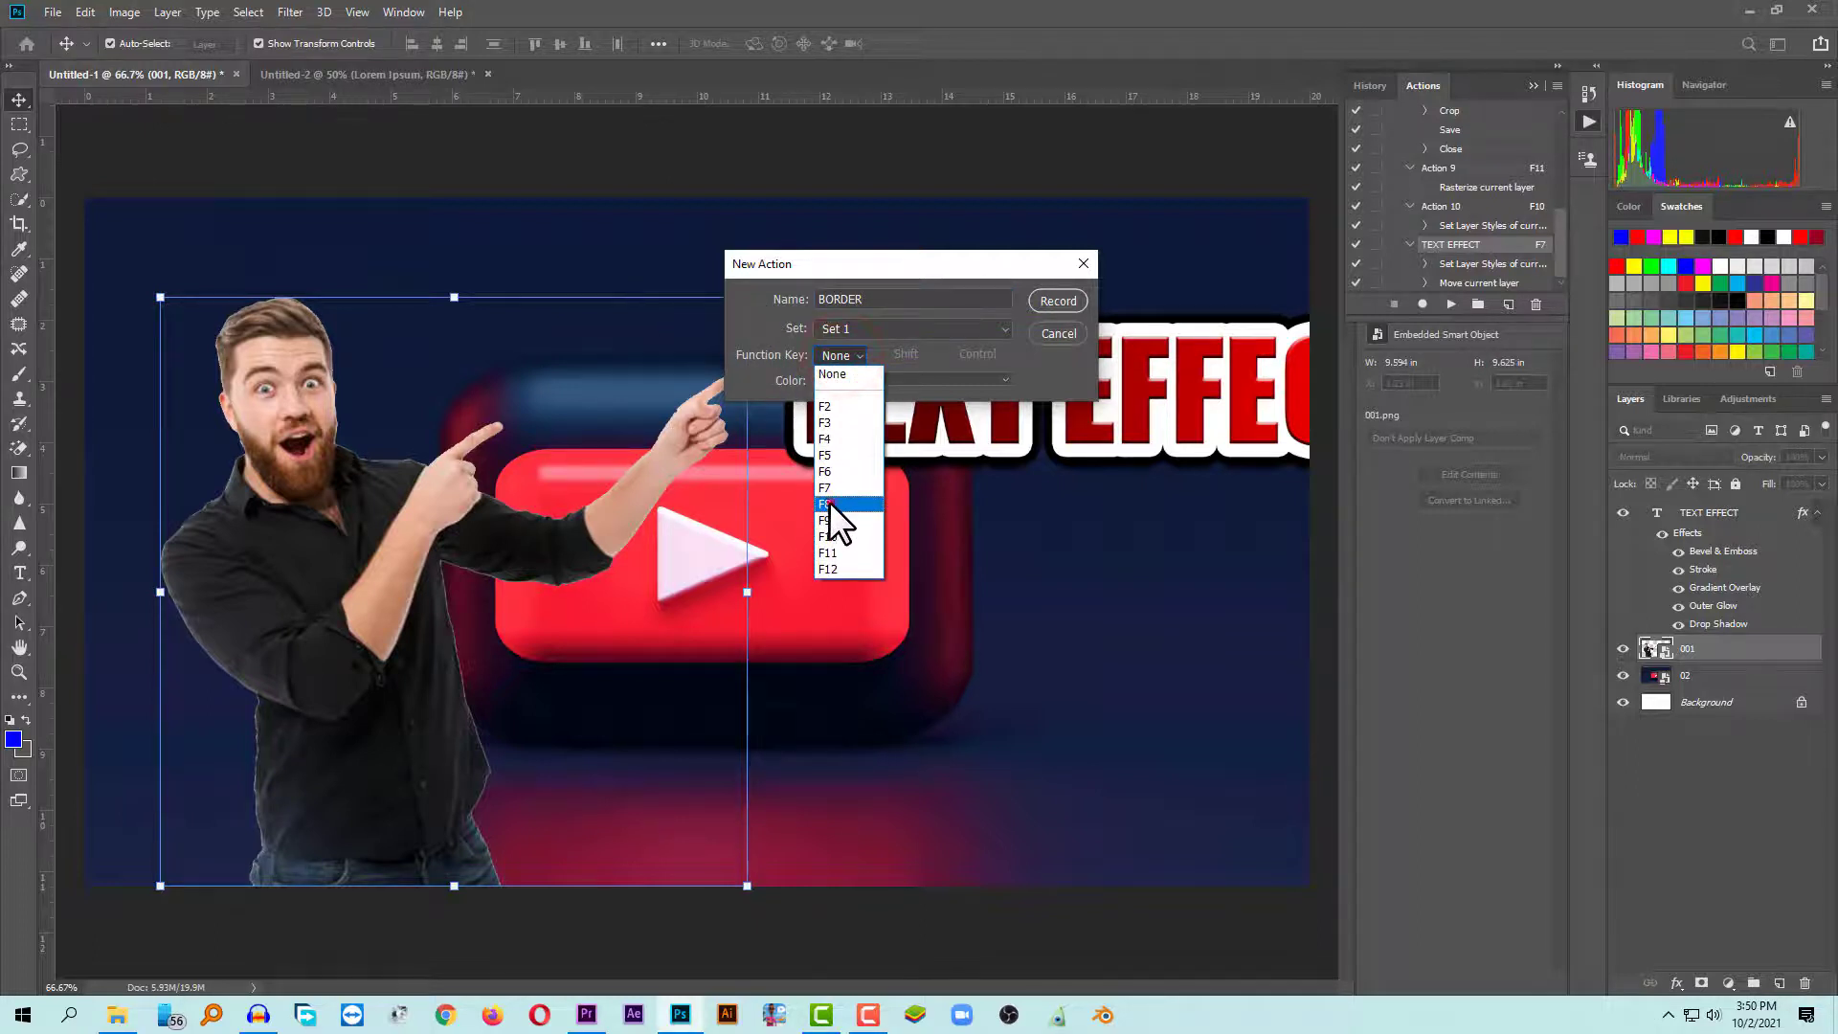
left_click(834, 499)
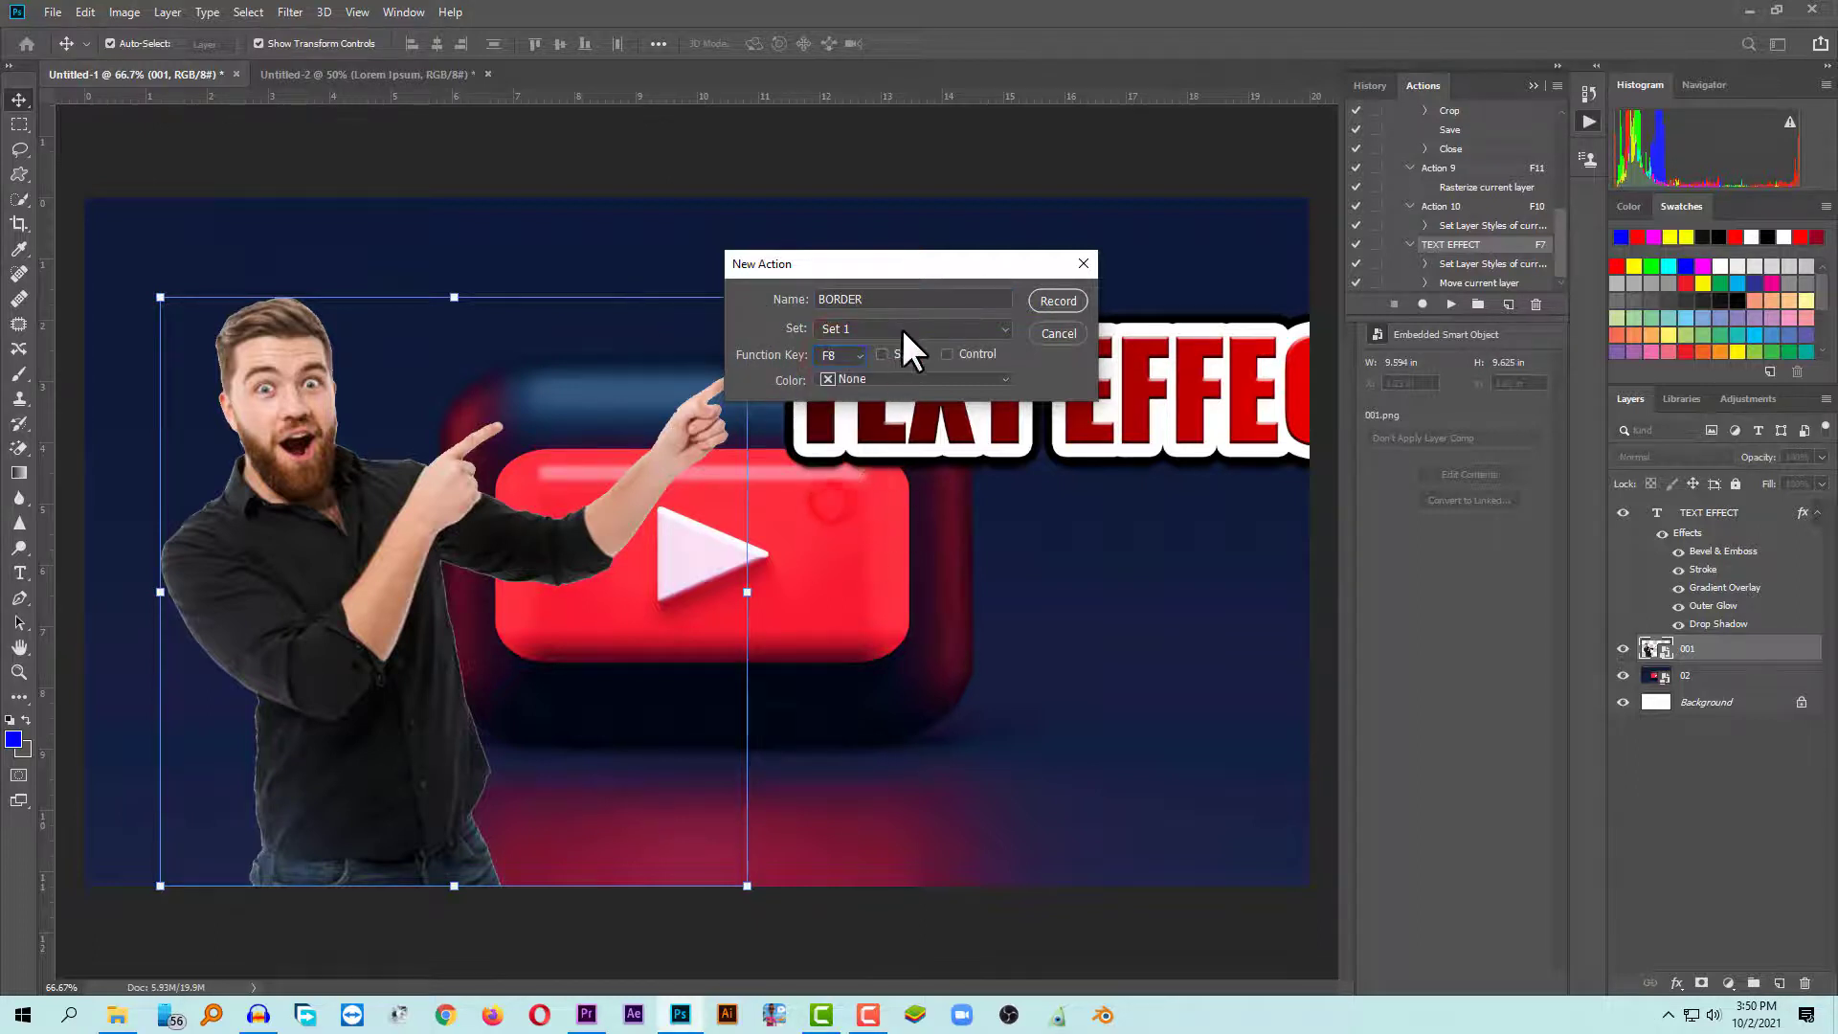
left_click(1057, 299)
left_click(858, 378)
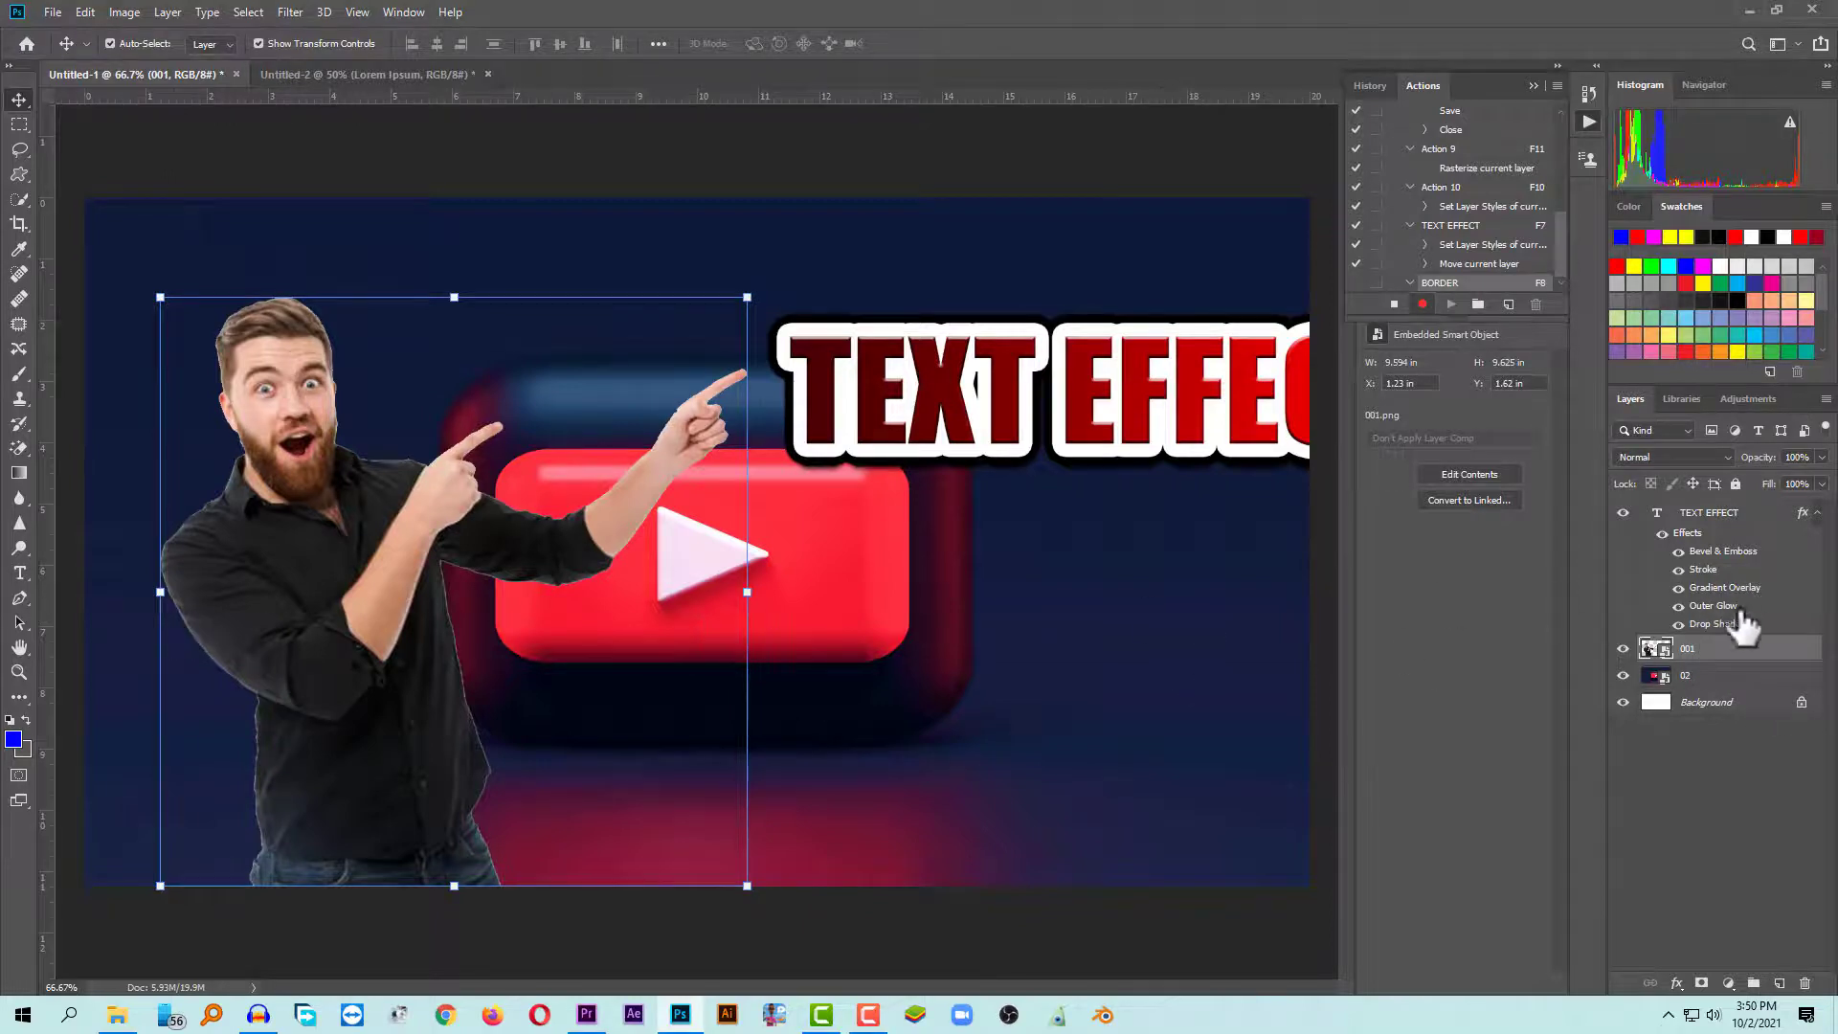
Step: Give the man's layer 001 a white 9 px outside Stroke, and end the BORDER action recording
right_click(1698, 651)
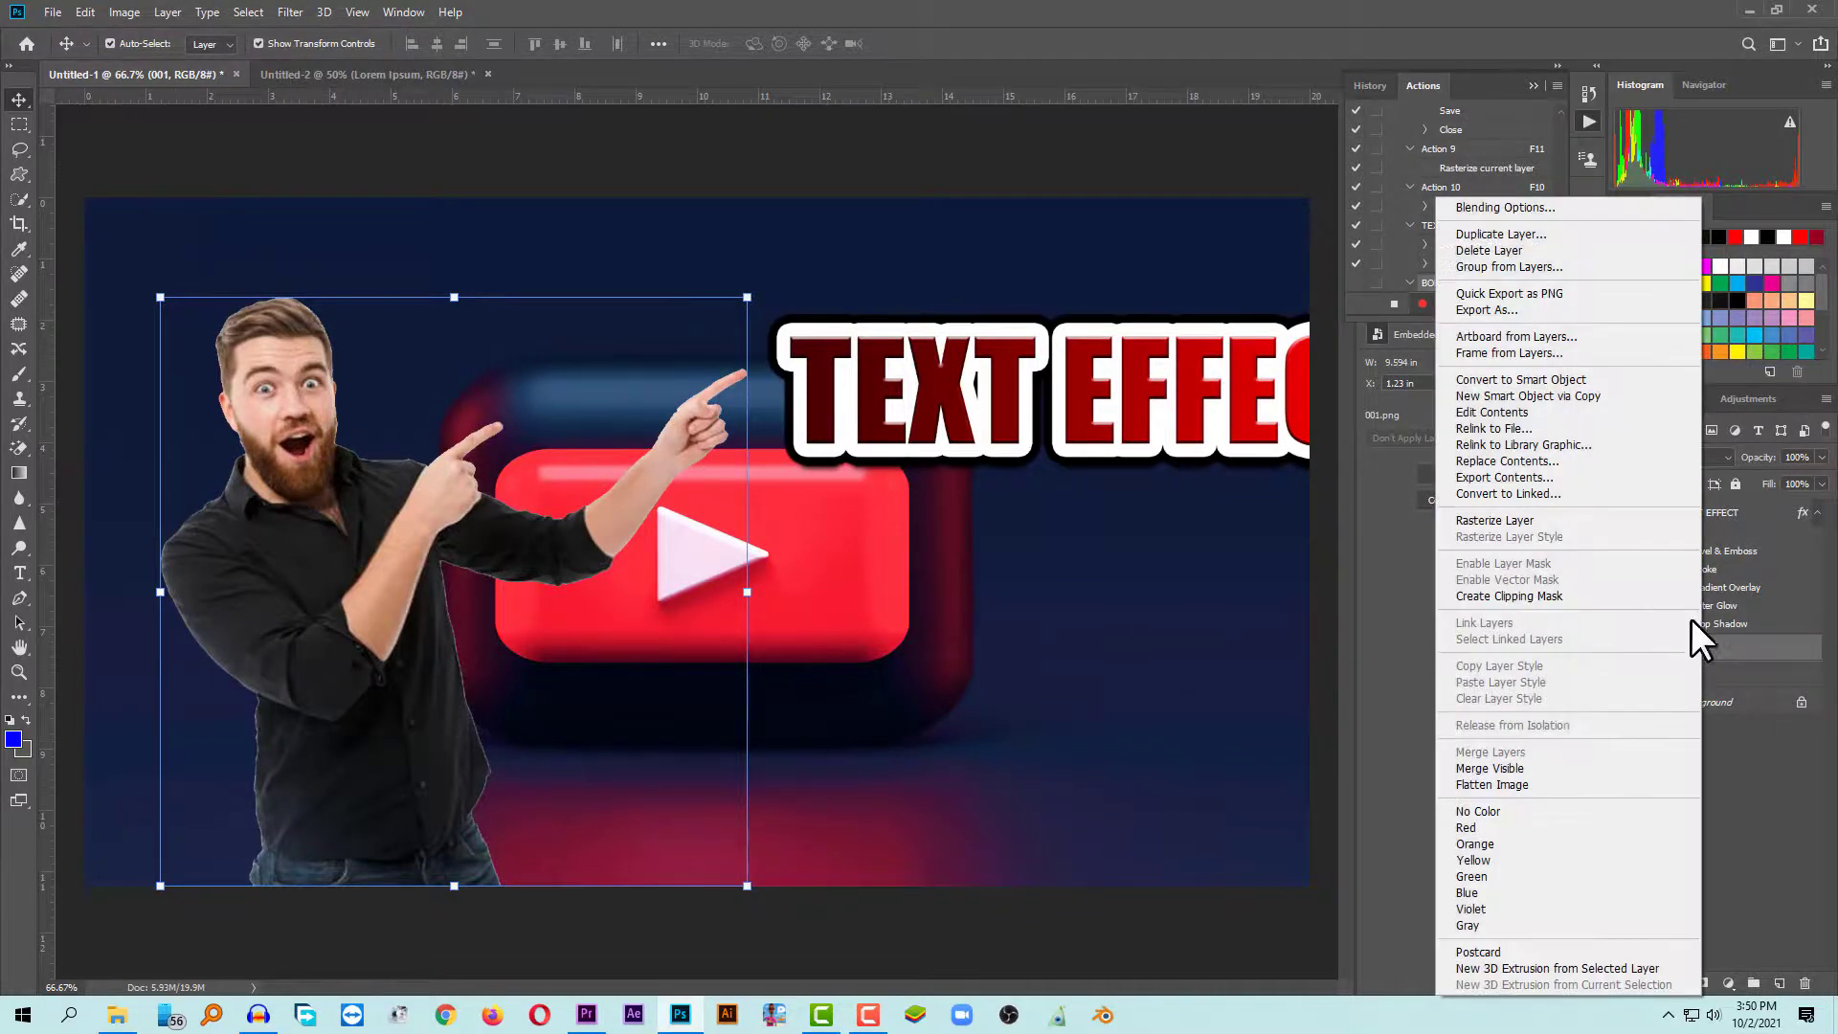
left_click(1507, 208)
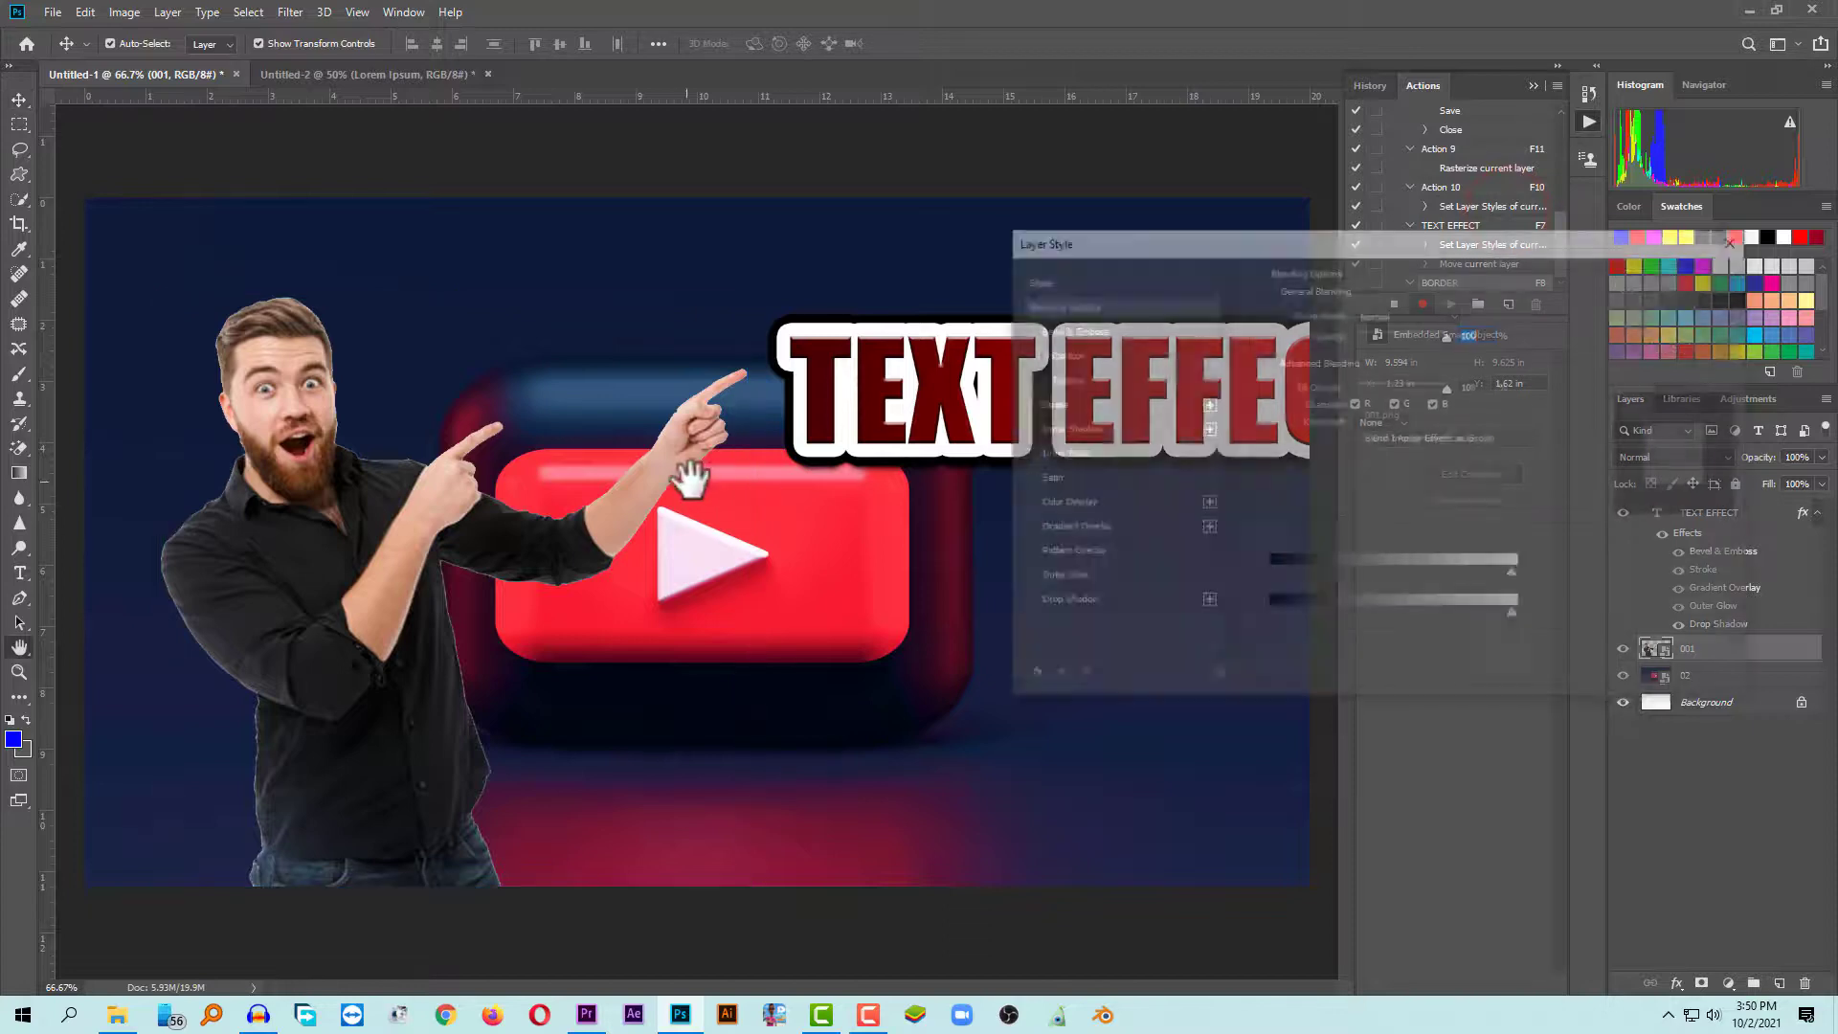
left_click_drag(1147, 238, 788, 246)
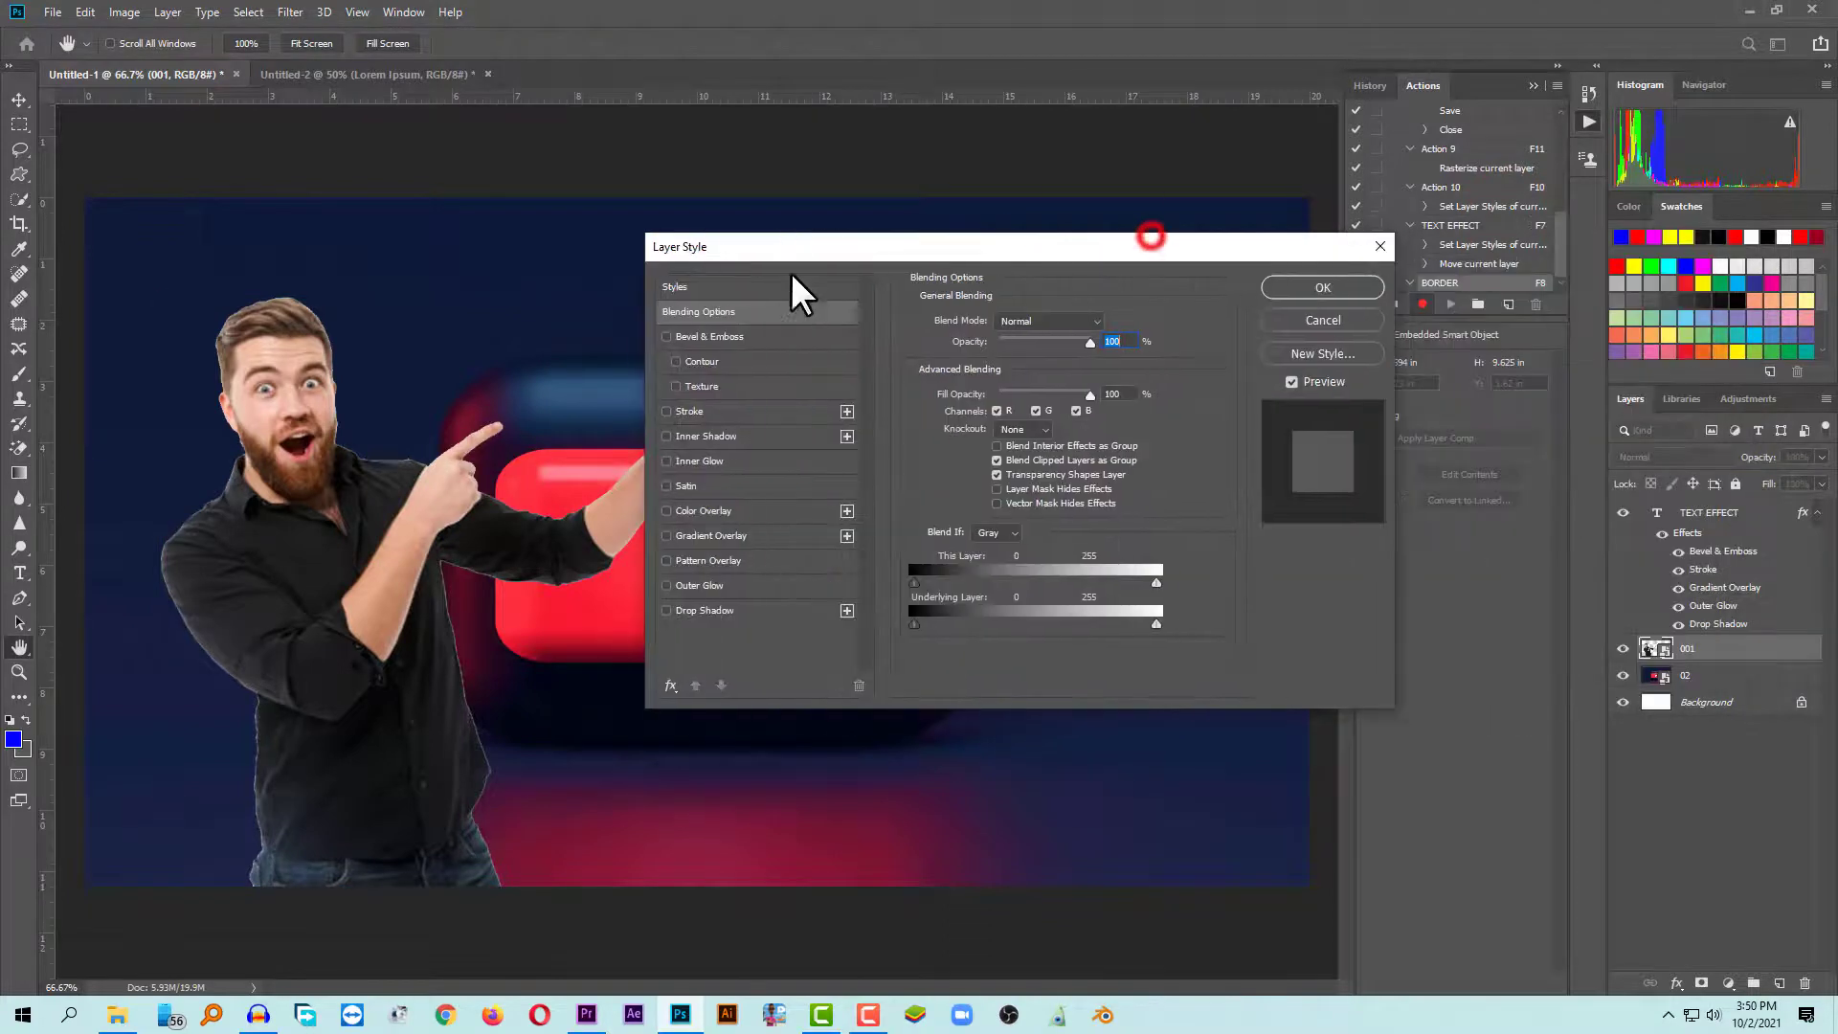
left_click(716, 411)
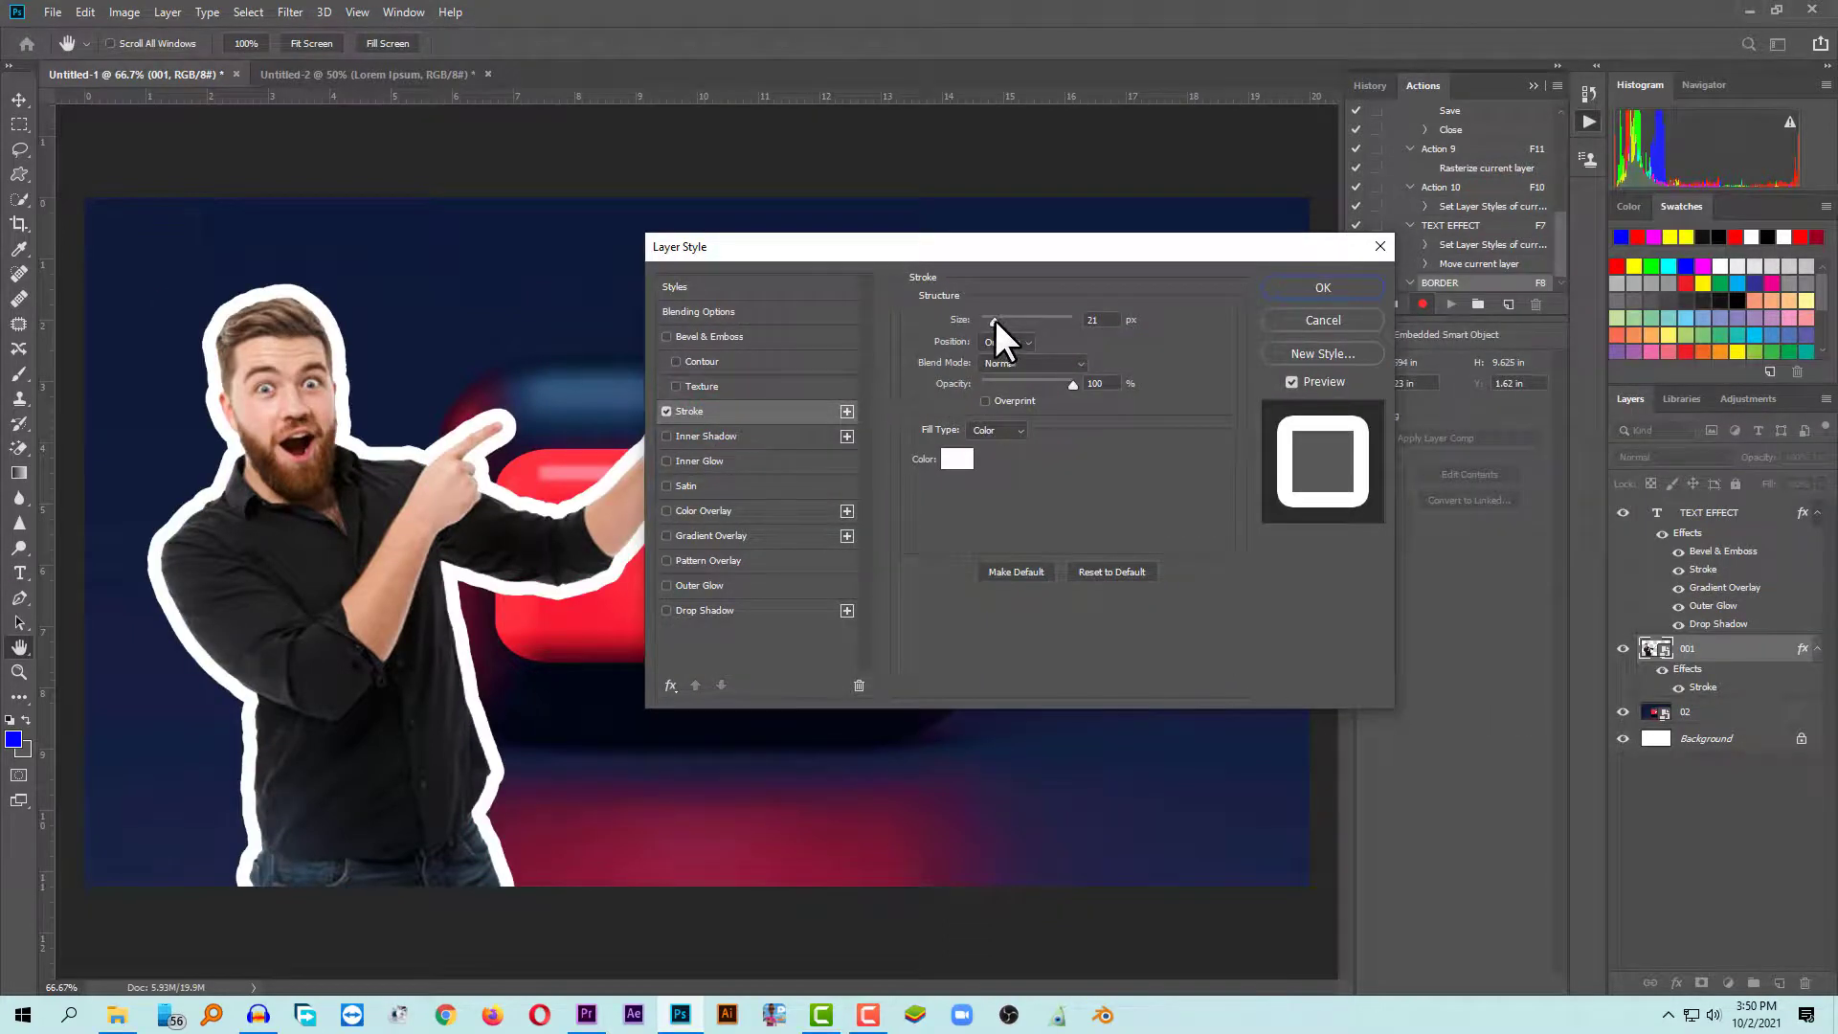
left_click_drag(996, 319, 993, 327)
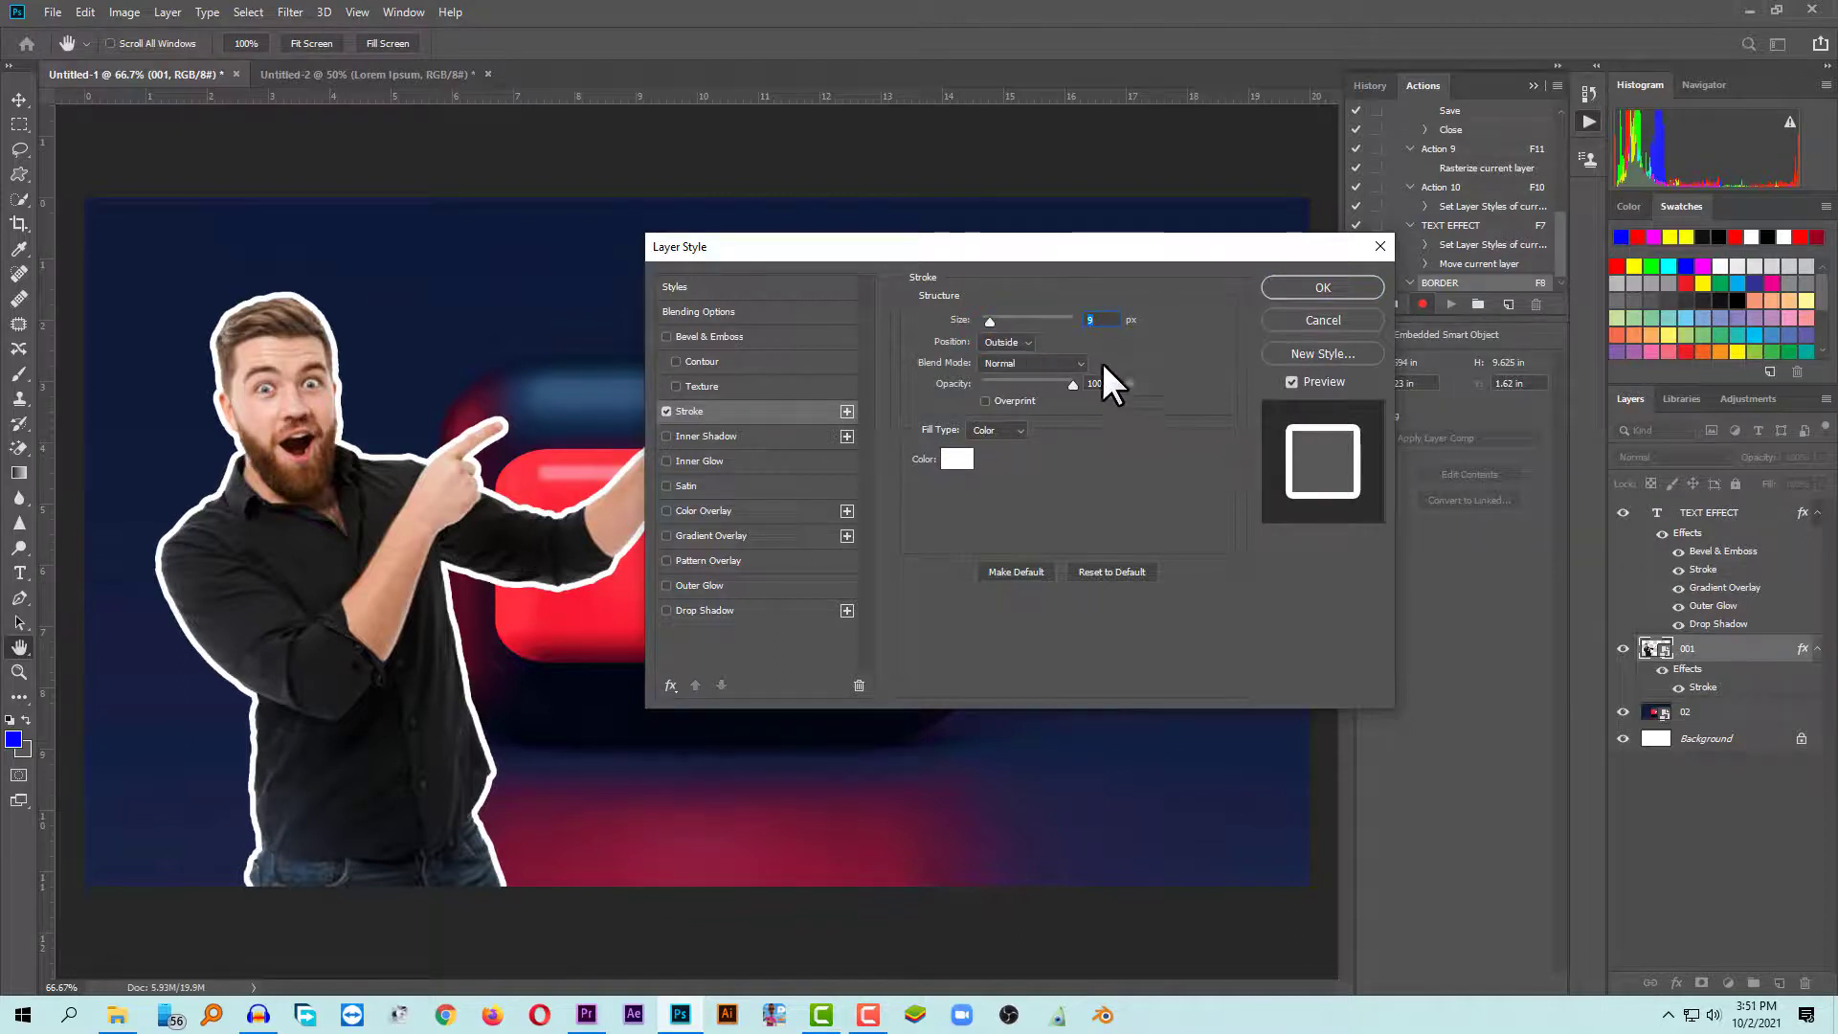
left_click(1338, 287)
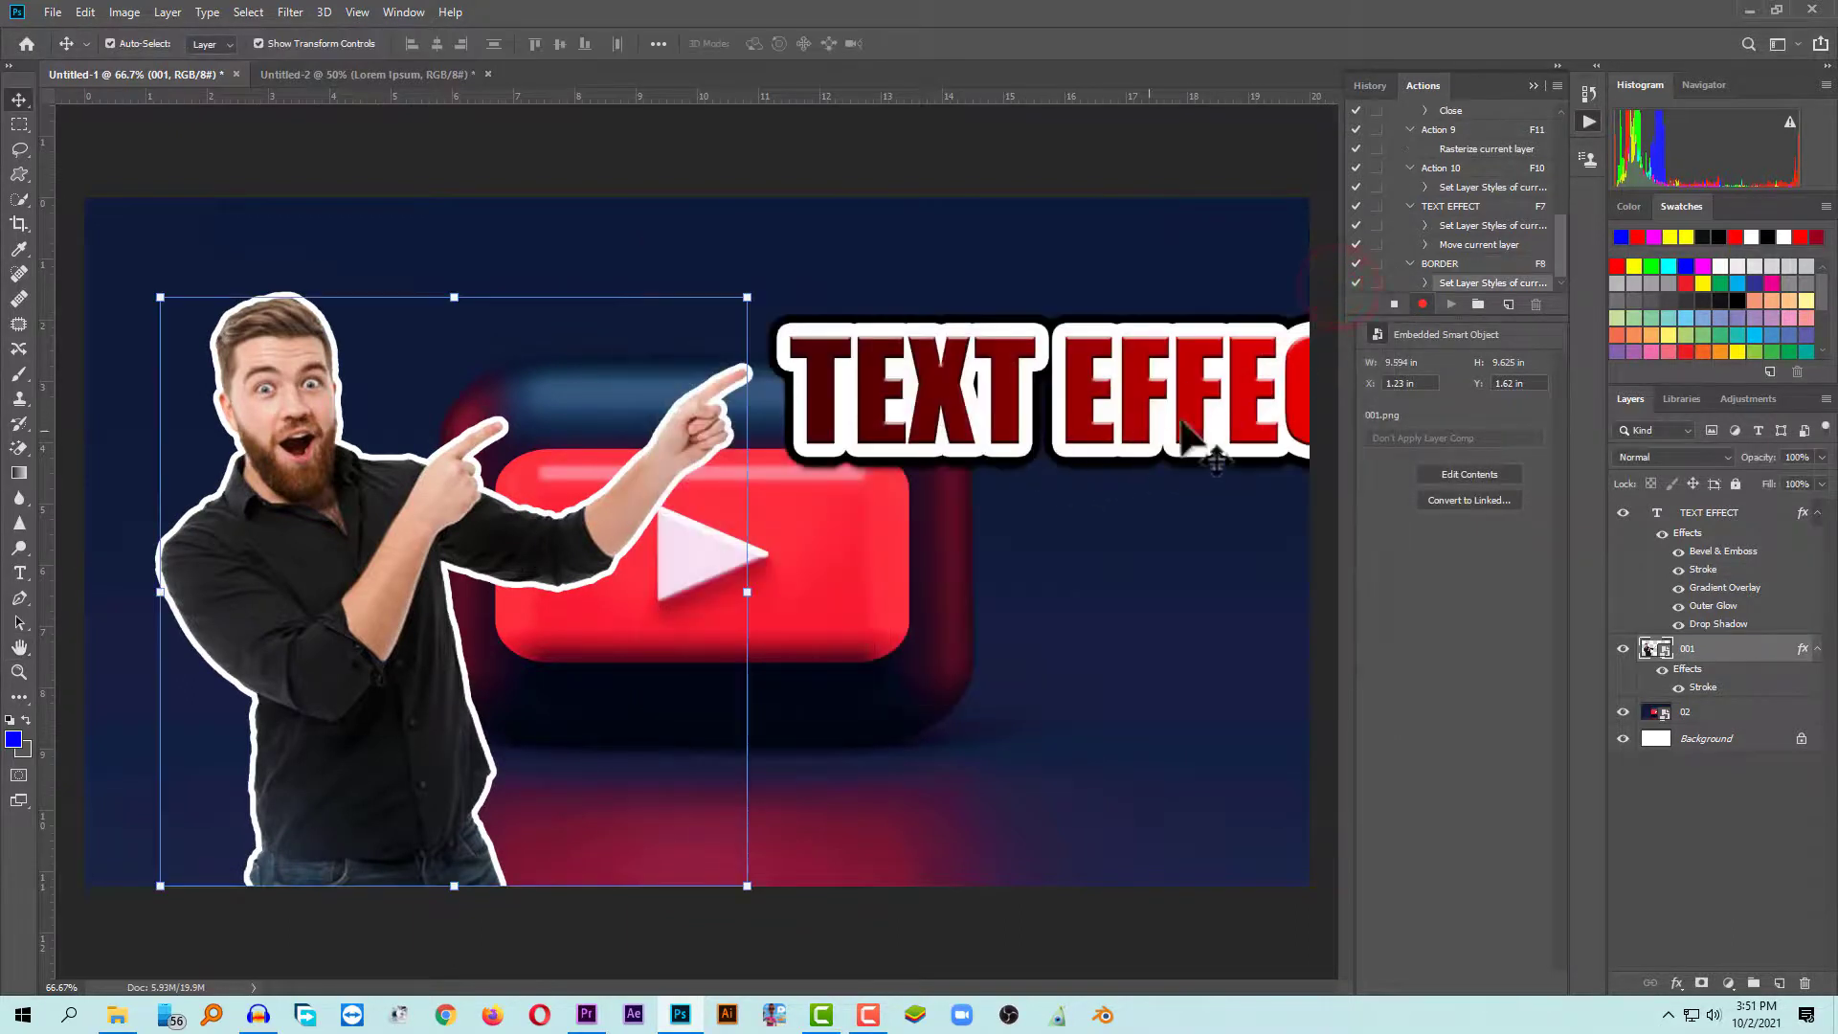
left_click(1394, 305)
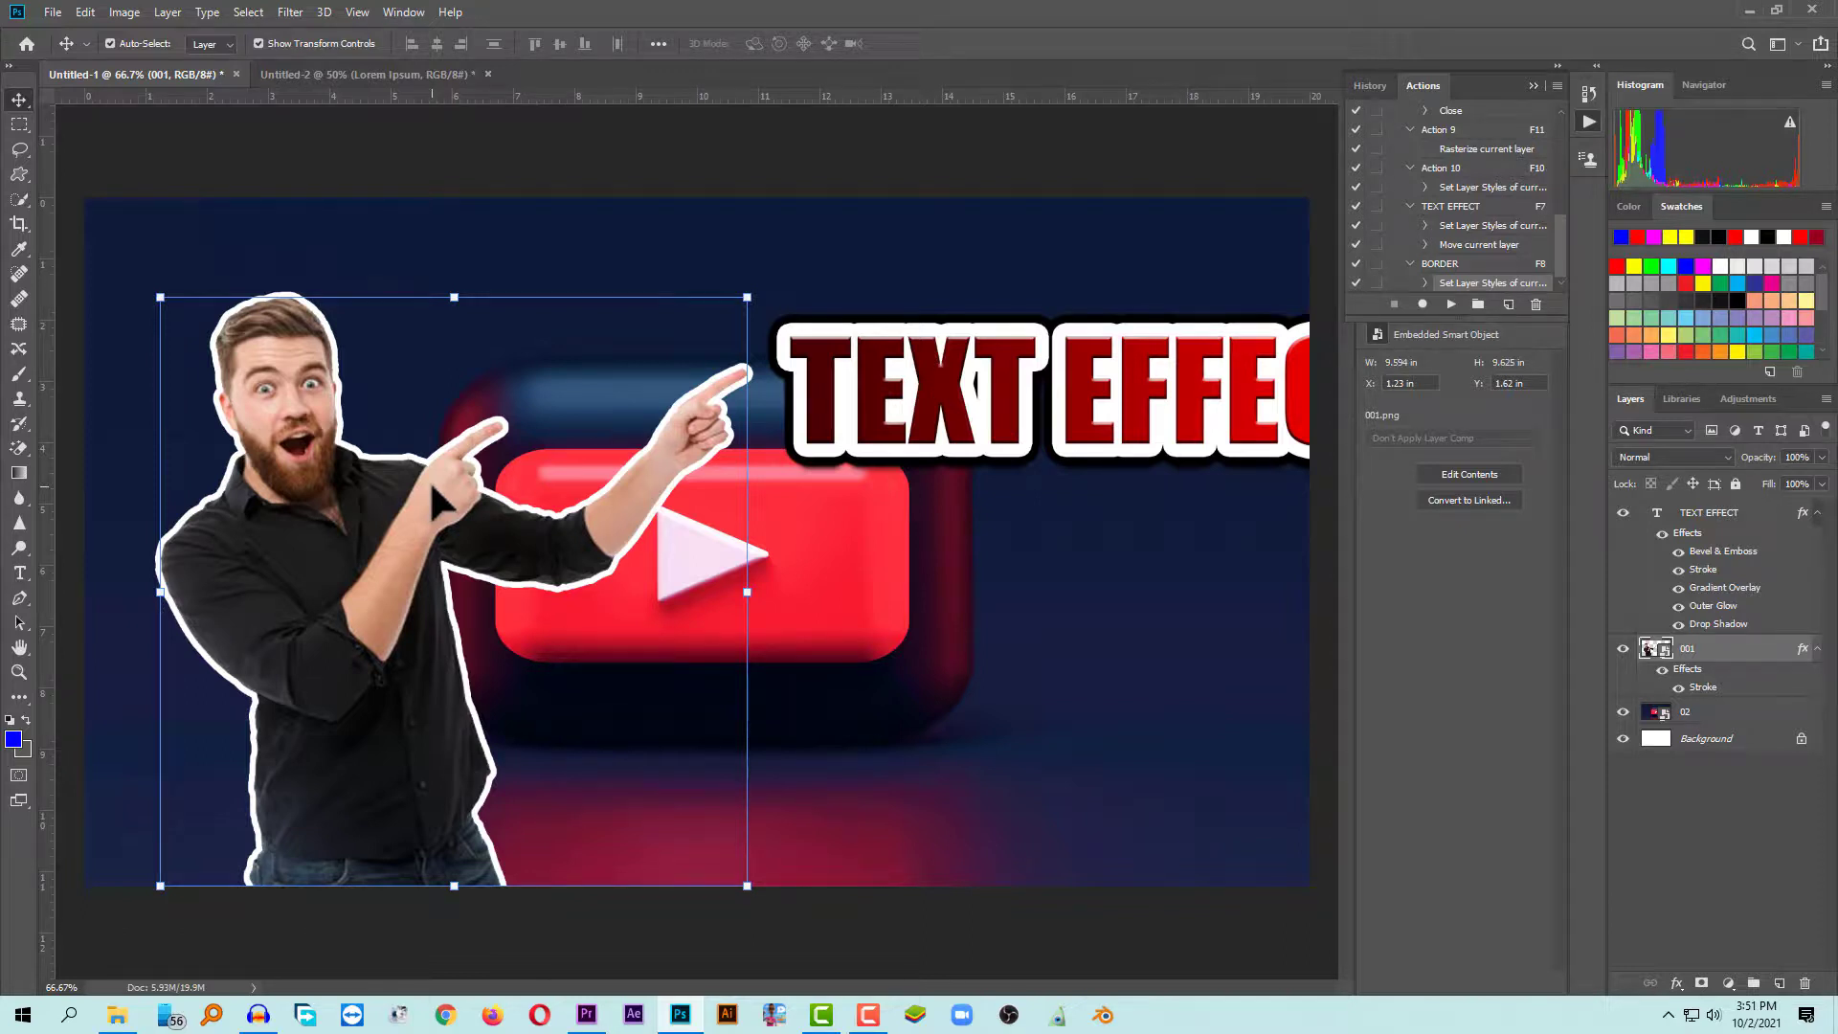
Step: Clear the layer style from the man's layer 001, shift him down about 0.26 in, and run the BORDER action on him
right_click(1696, 651)
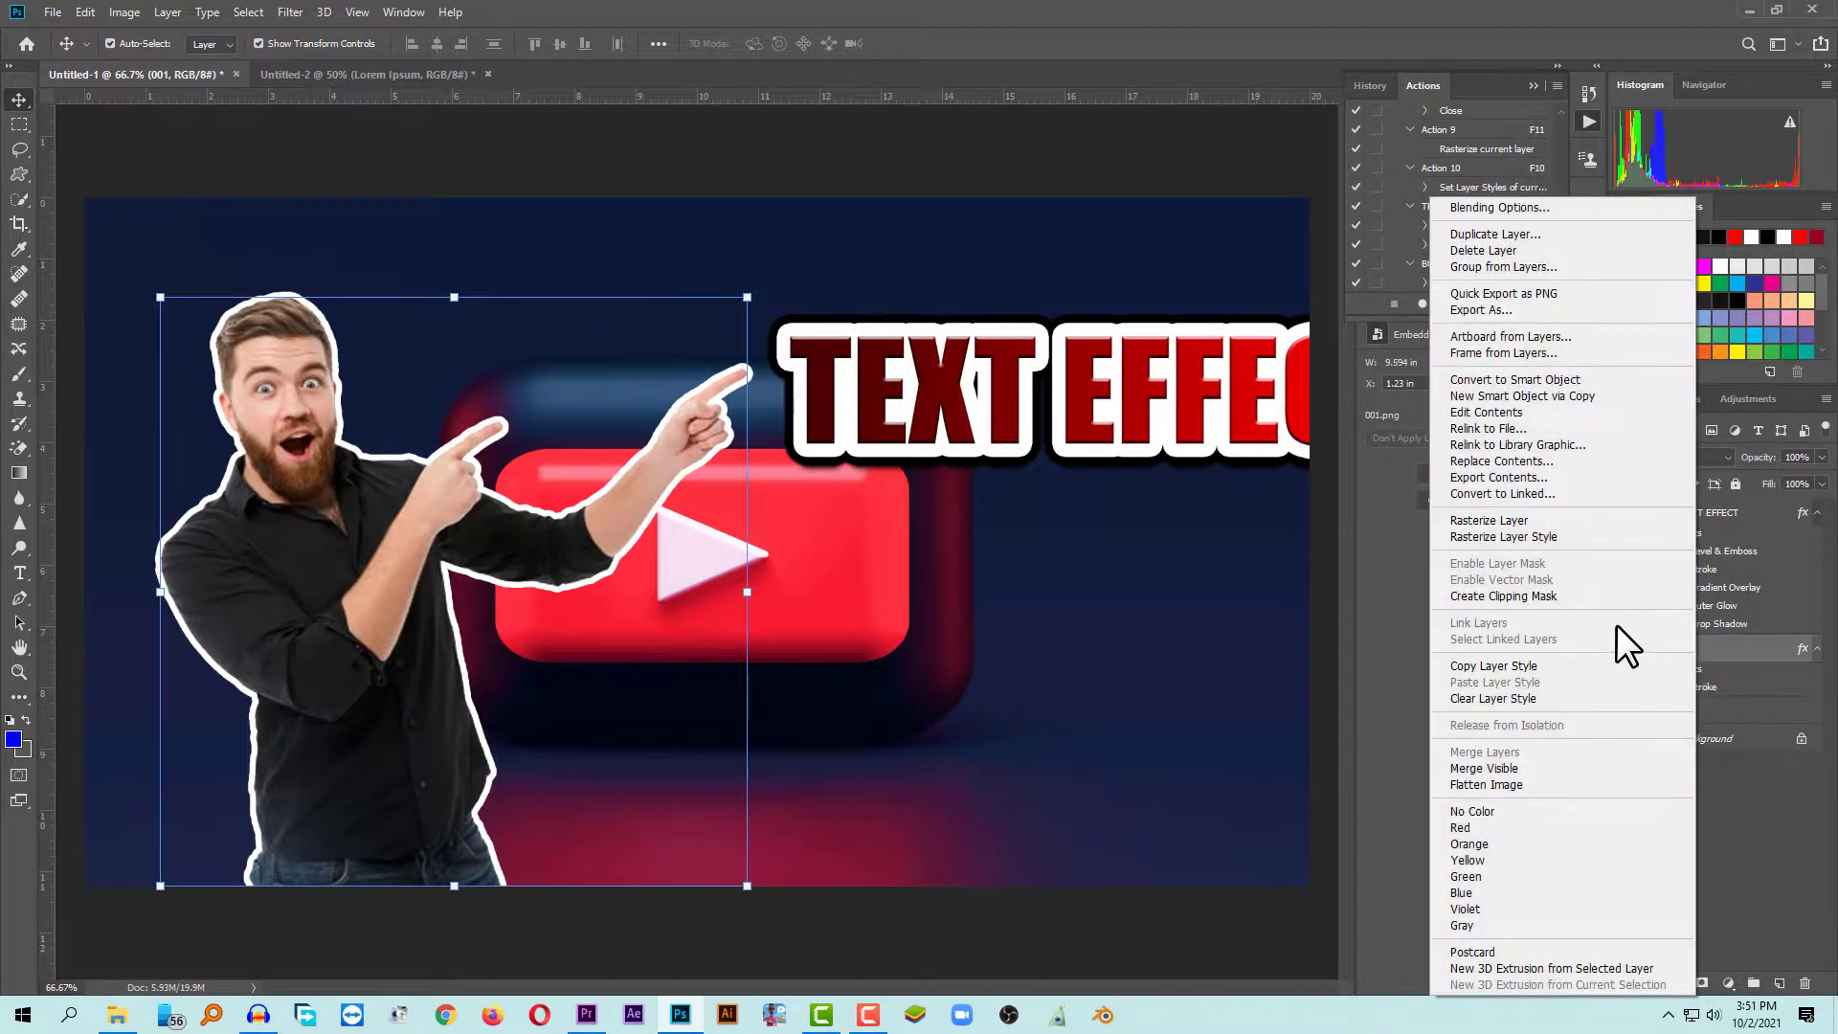
left_click(1505, 698)
mouse_move(323, 549)
left_mouse_down()
mouse_move(277, 544)
mouse_move(348, 546)
mouse_move(333, 532)
mouse_move(321, 583)
left_mouse_up()
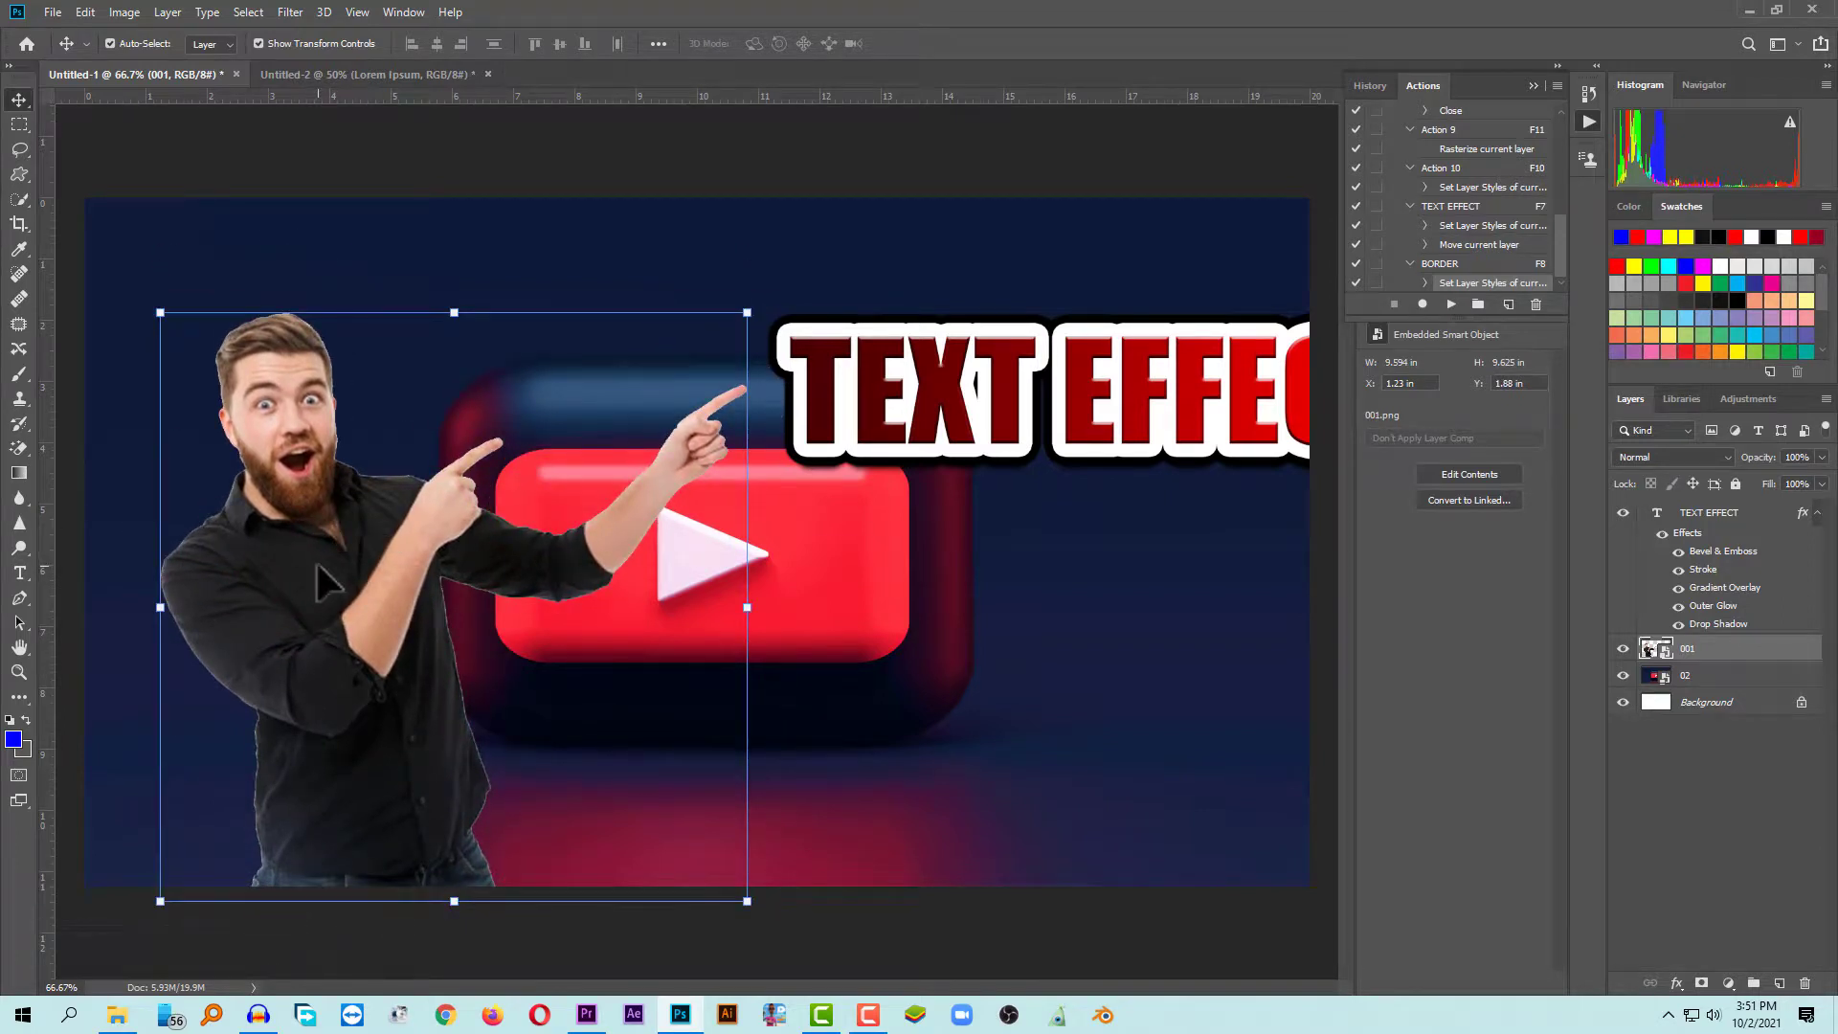
key("F8")
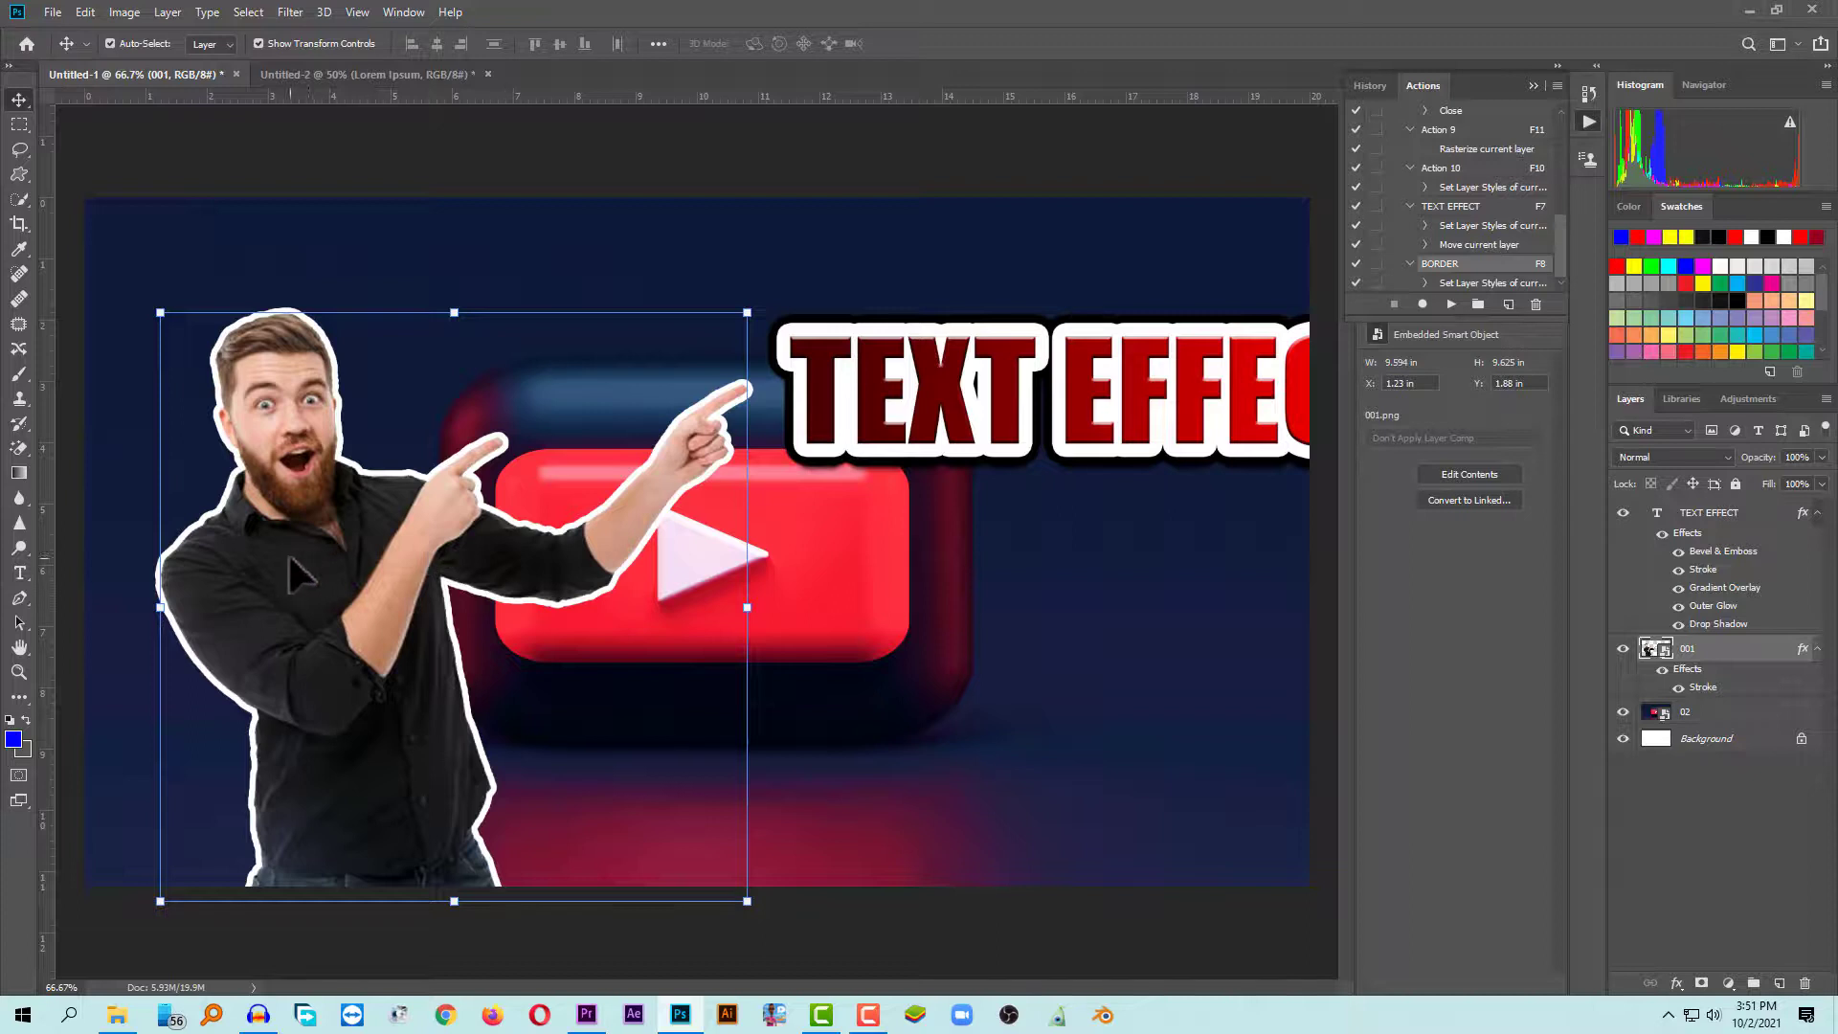
Step: Move the man to about X 0.66 in, Y 1.62 in, and the TEXT EFFECT title to about X 6.38 in, Y 2.9 in
left_click_drag(369, 588, 352, 542)
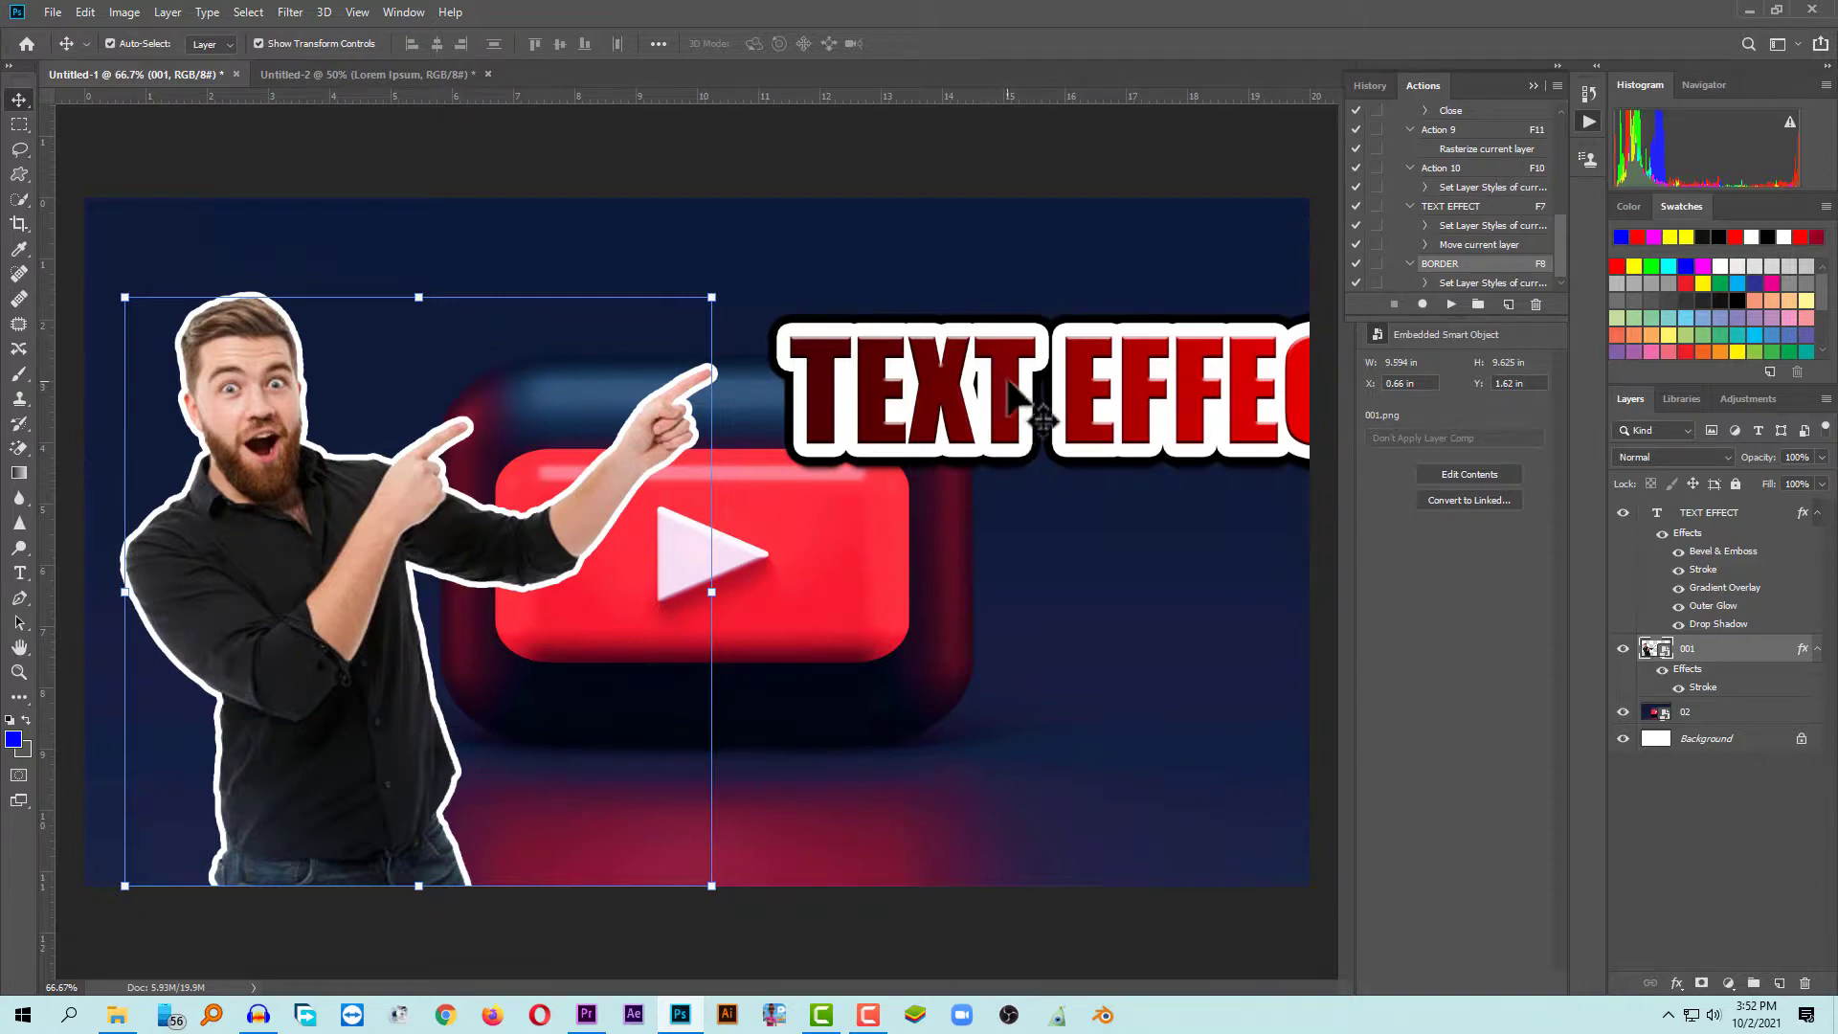
left_click_drag(996, 421, 704, 442)
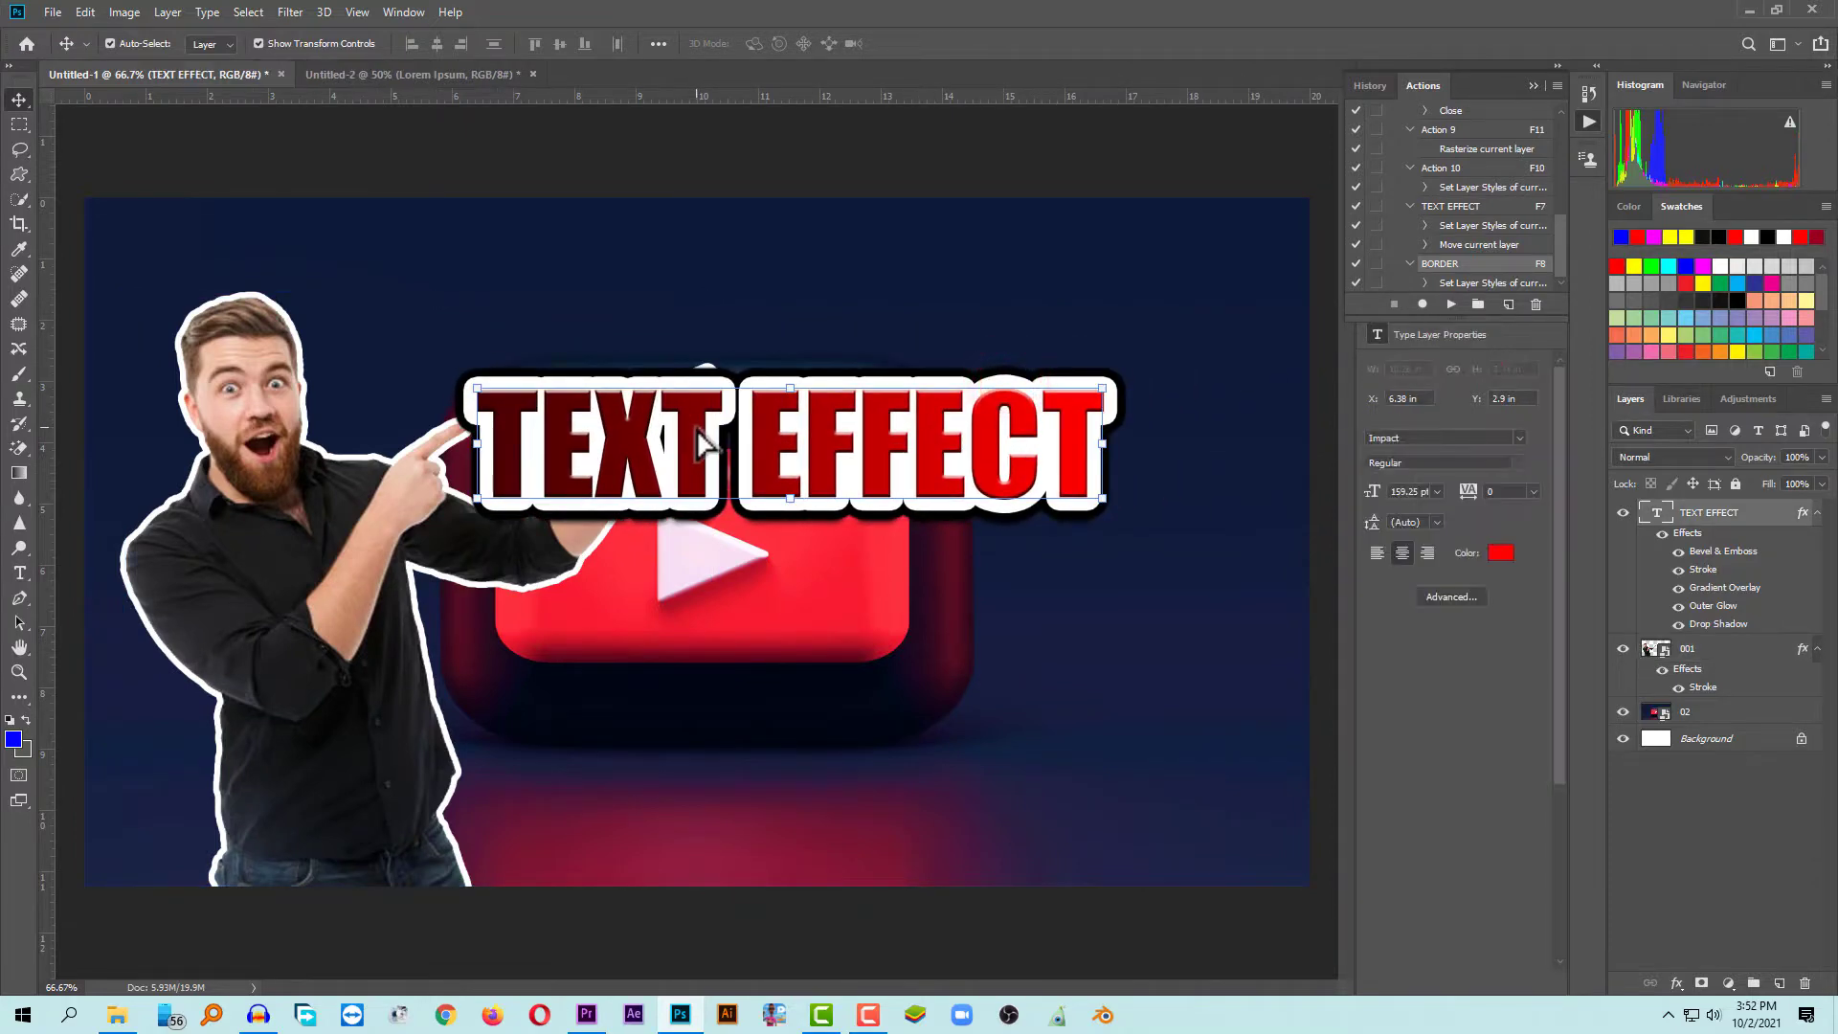